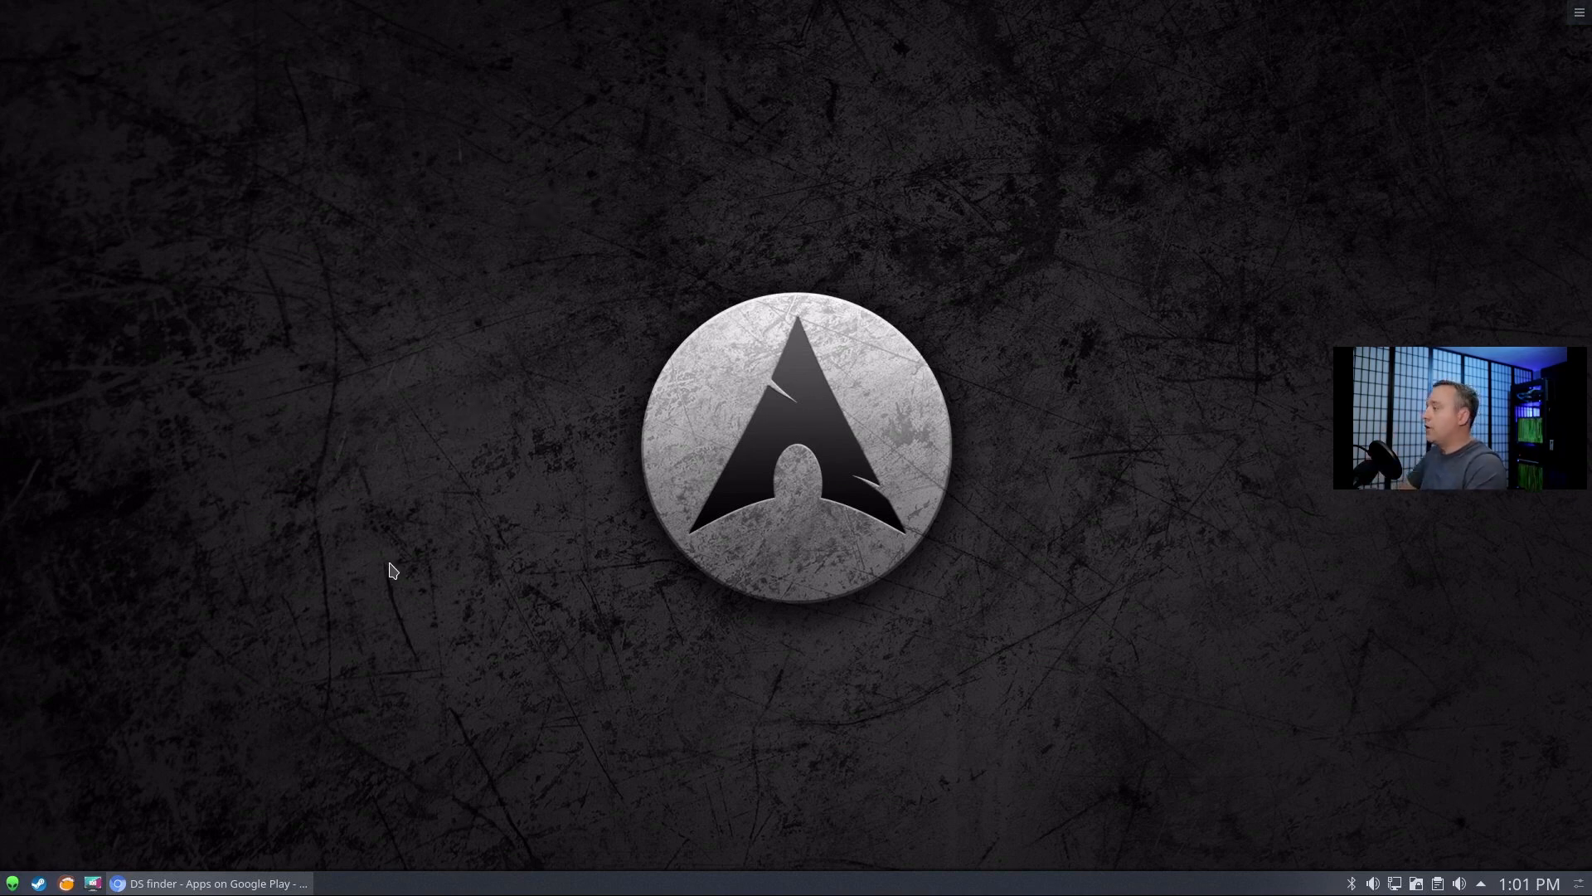
Step: Switch to the browser and search the LAN for a DiskStation again with Synology Web Assistant
{"action": "left_click", "coordinate": [117, 883]}
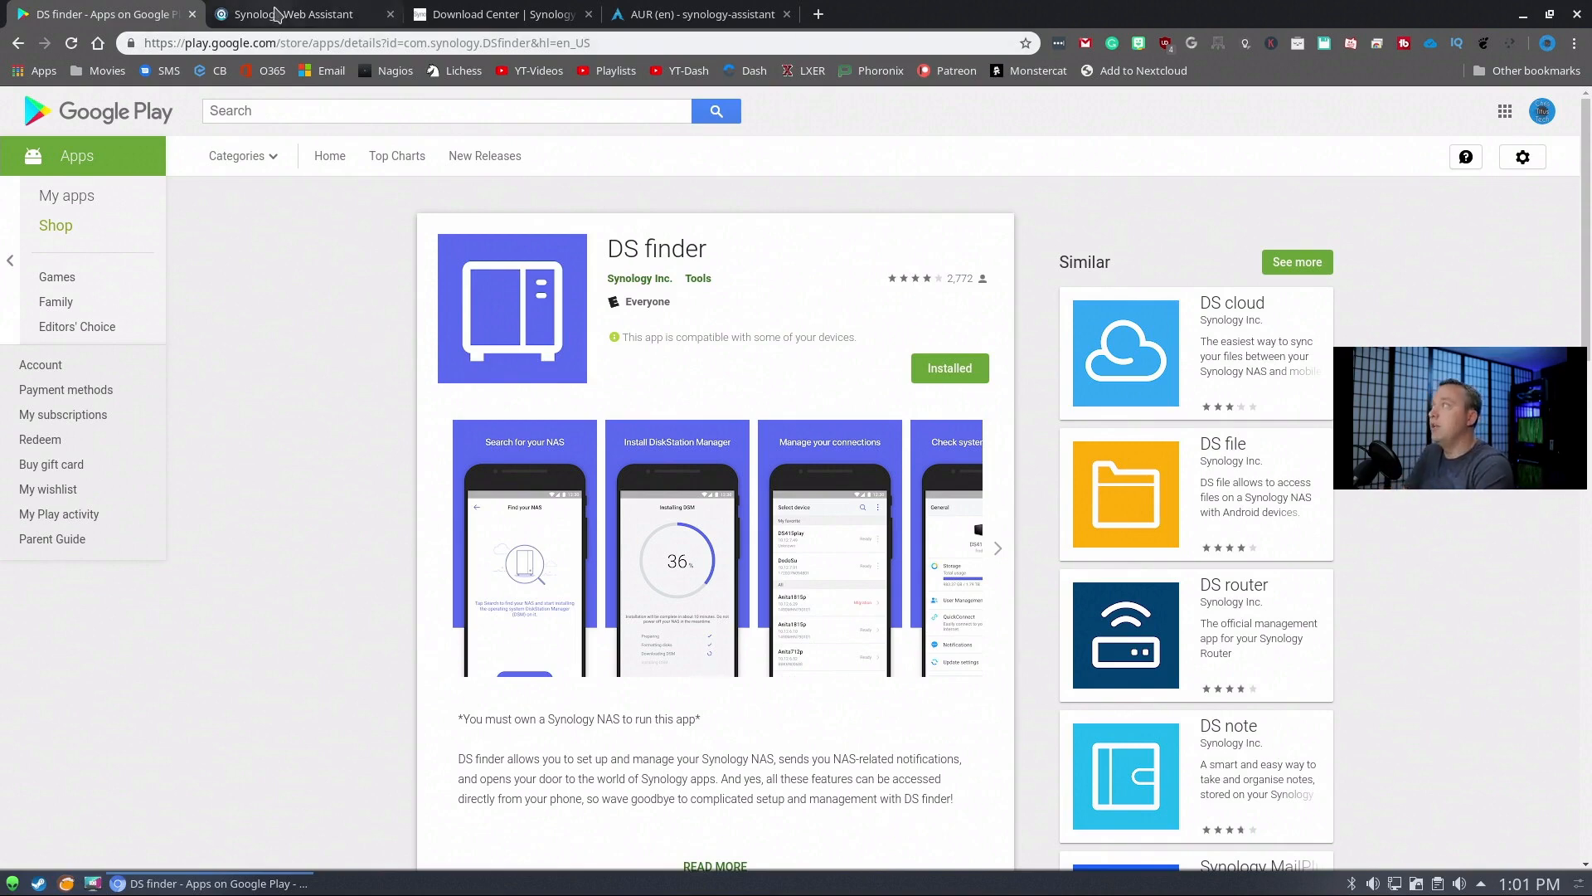
{"action": "left_click", "coordinate": [277, 13]}
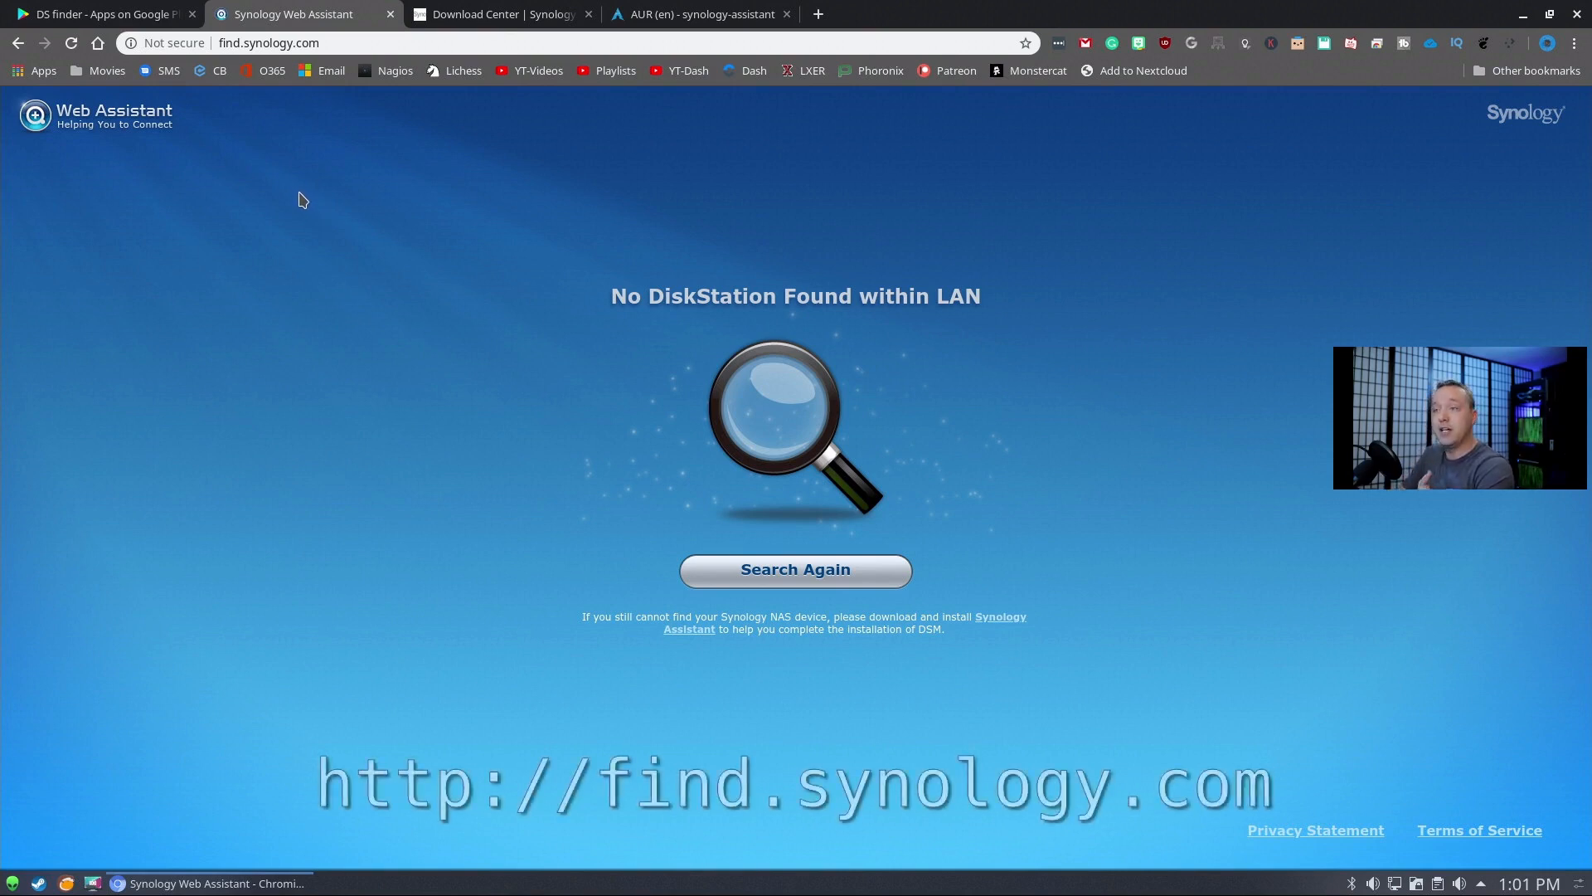
{"action": "left_click", "coordinate": [833, 578]}
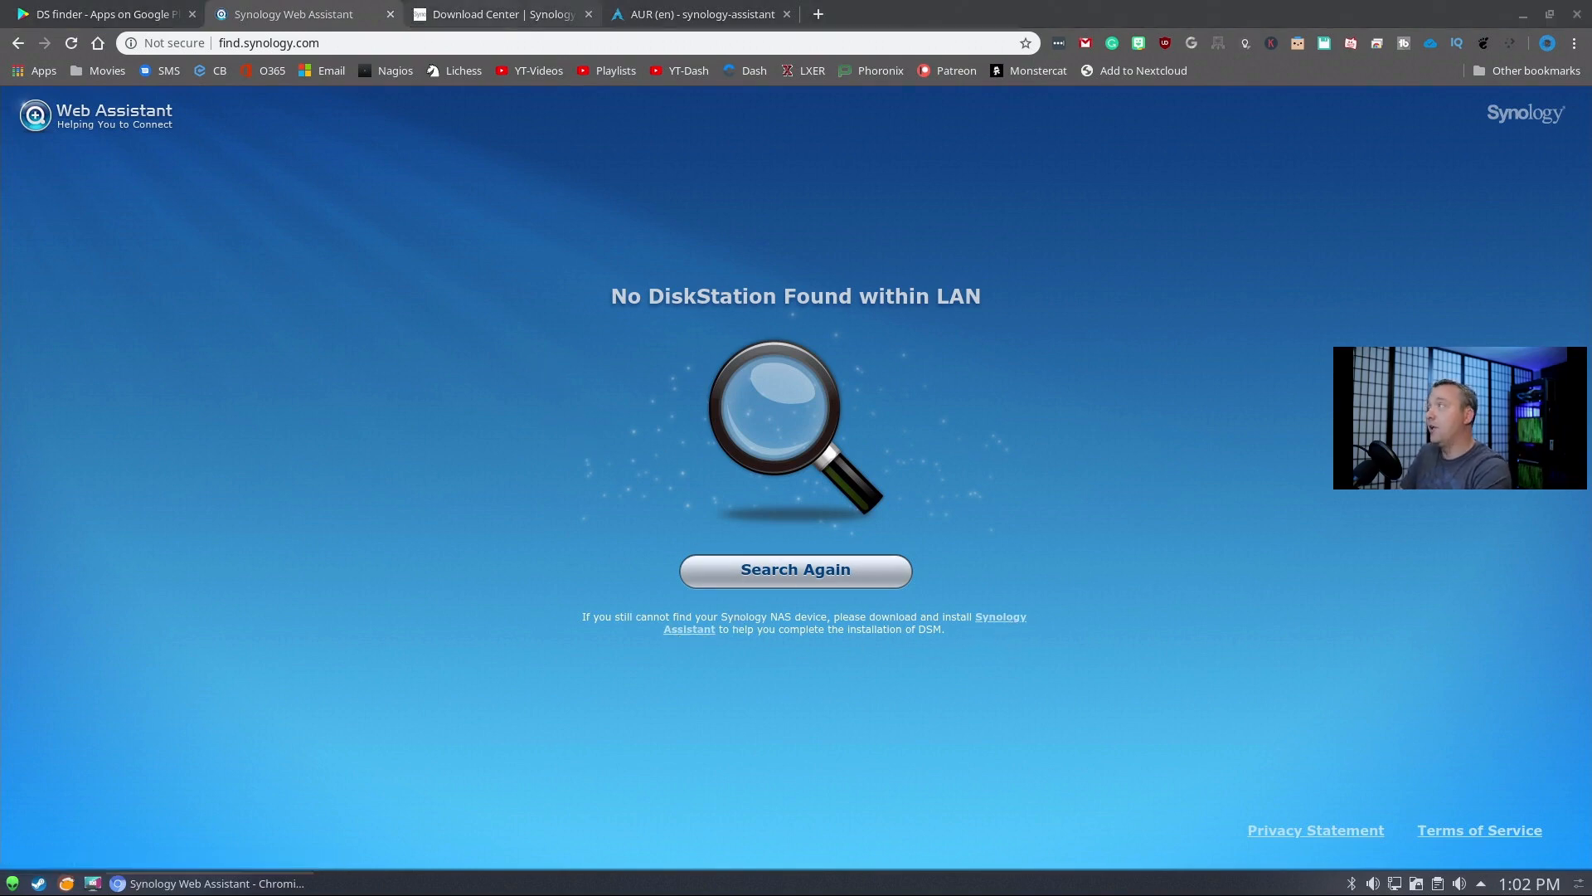
Step: Check the Synology Assistant entry in the Download Center and the last-updated date on its AUR package page
{"action": "left_click", "coordinate": [495, 14]}
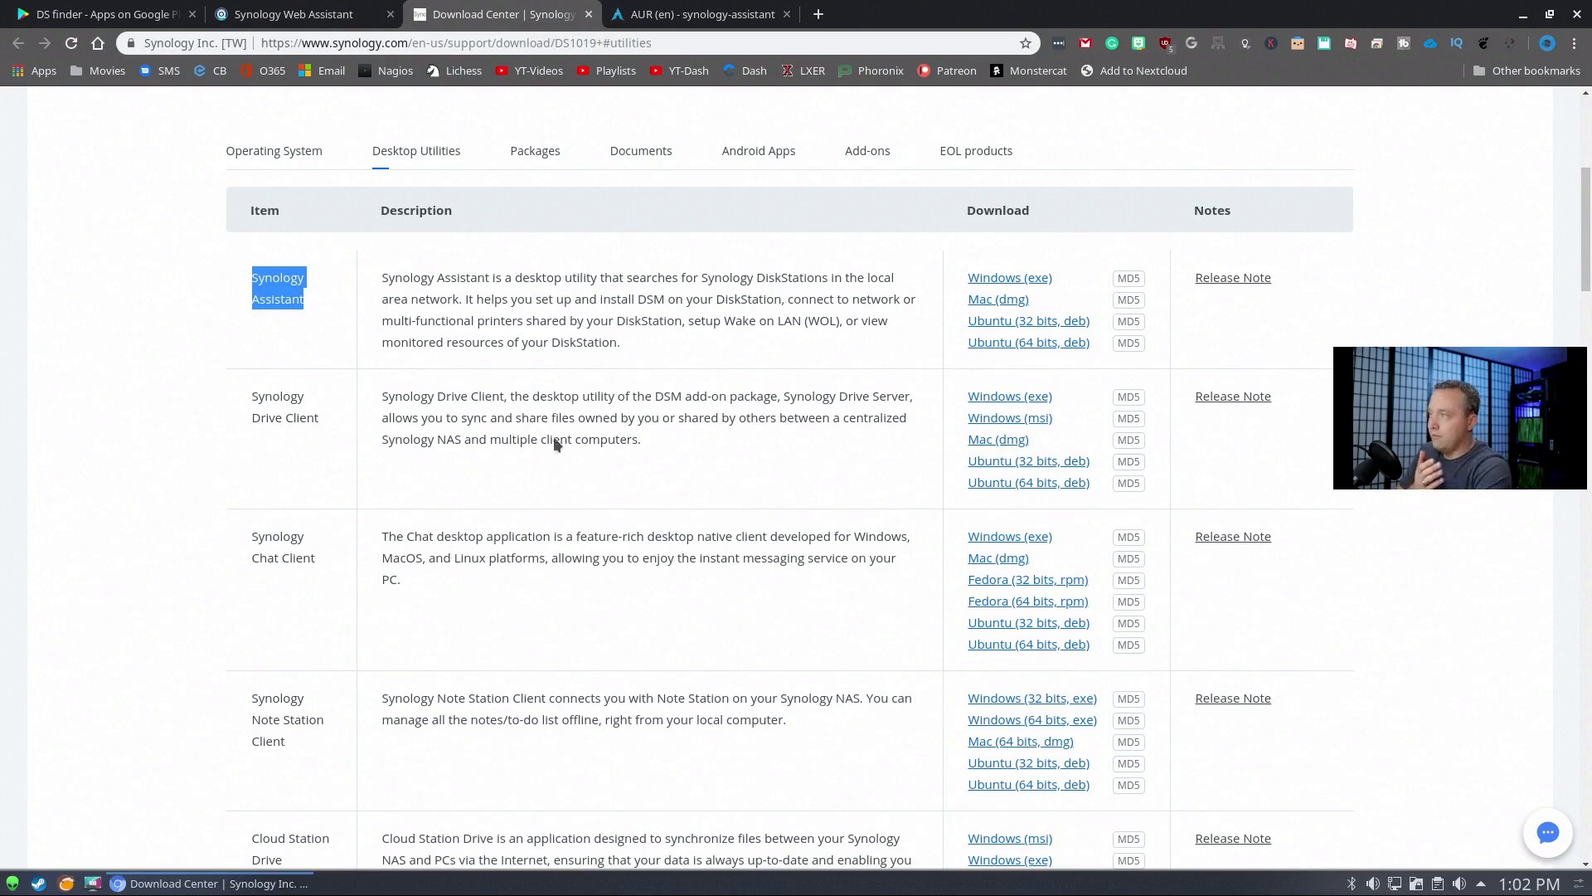
{"action": "left_click", "coordinate": [616, 306]}
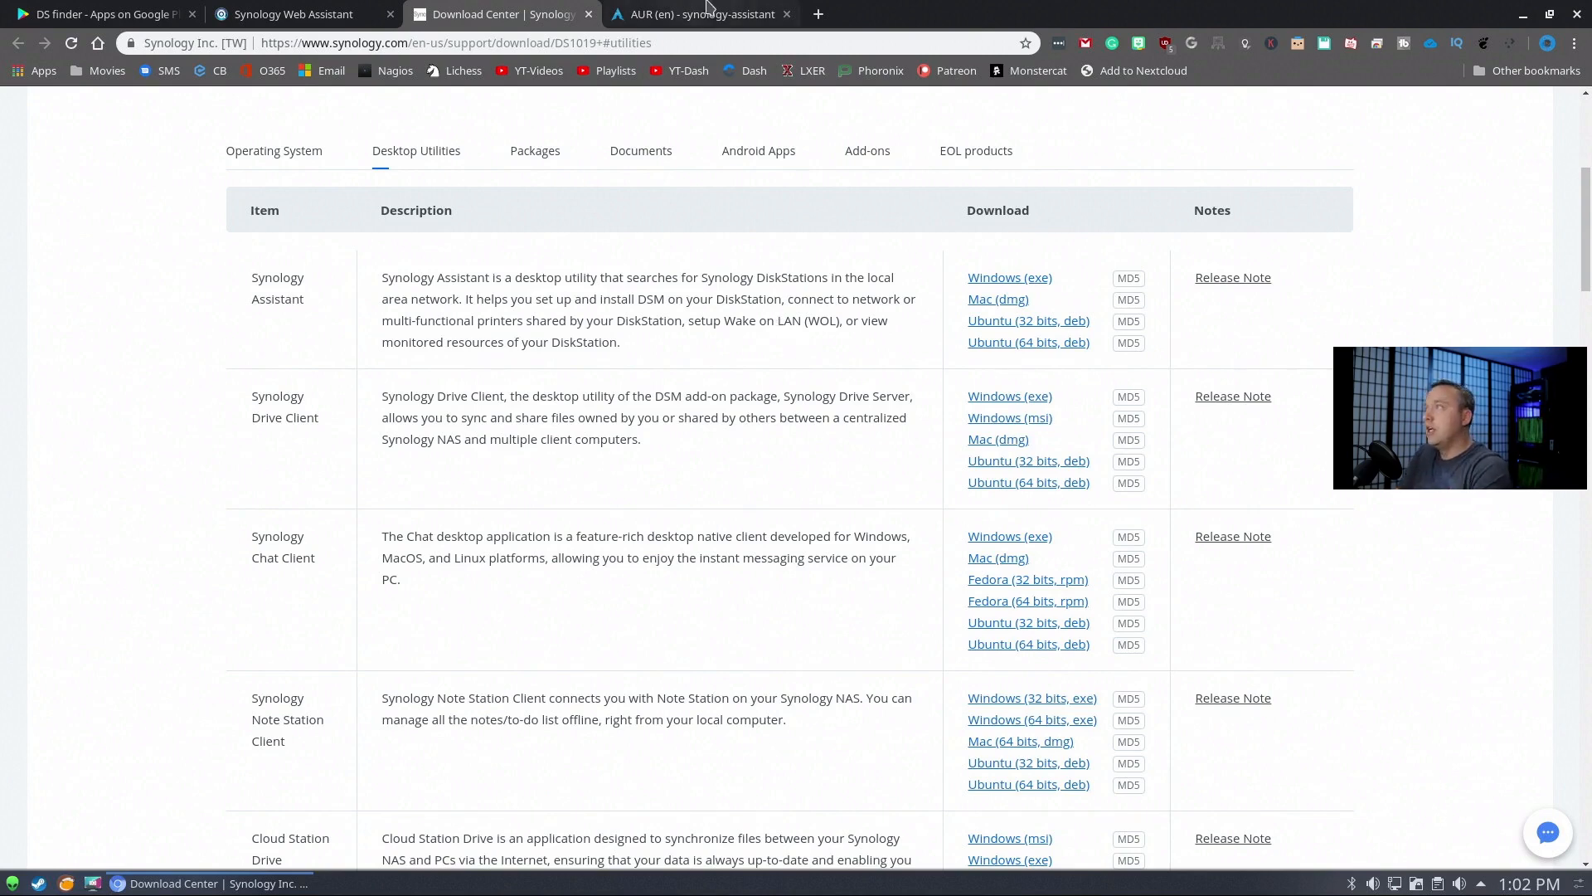
{"action": "left_click", "coordinate": [711, 17]}
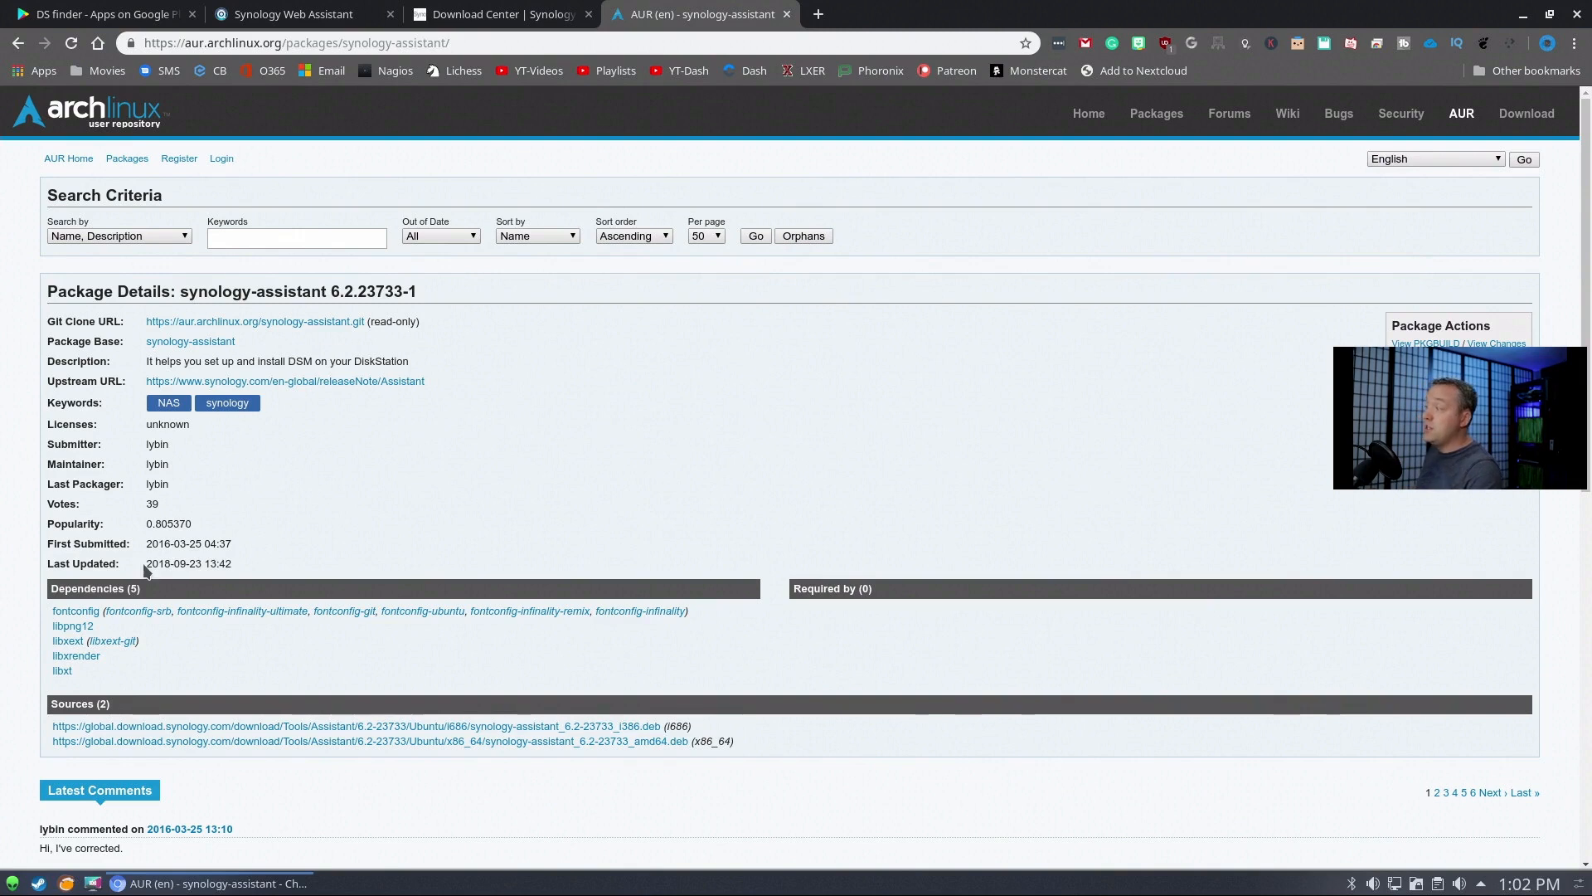
{"action": "left_click_drag", "start_coordinate": [146, 564], "coordinate": [203, 562]}
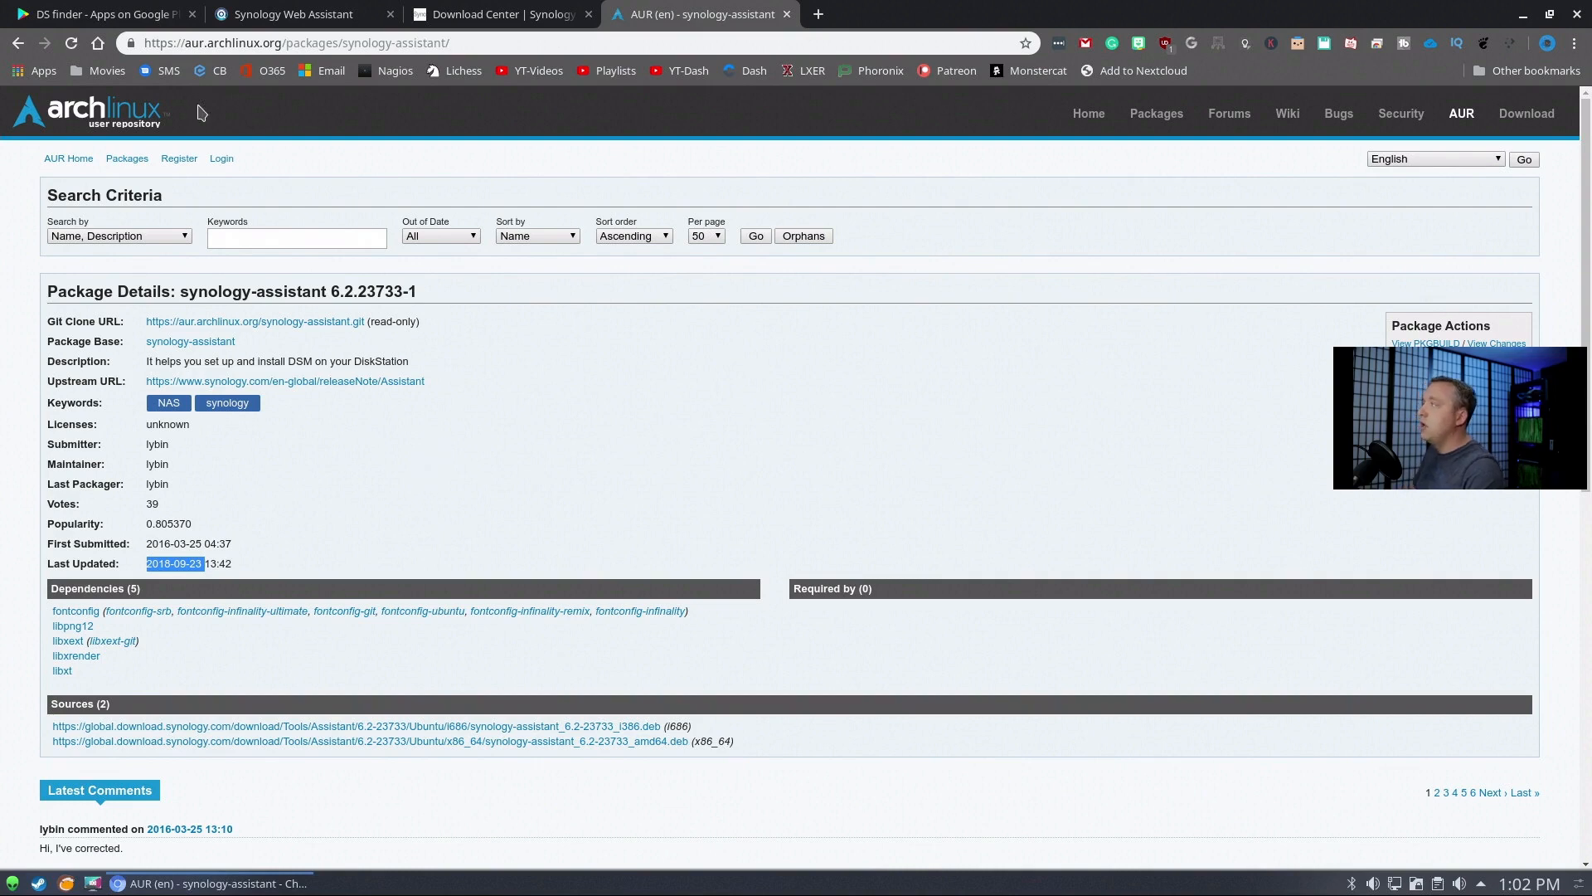
Step: Copy the package name synology-assistant from the AUR package details heading
{"action": "left_click_drag", "start_coordinate": [180, 292], "coordinate": [327, 292]}
{"action": "right_click", "coordinate": [317, 293]}
{"action": "left_click", "coordinate": [357, 307]}
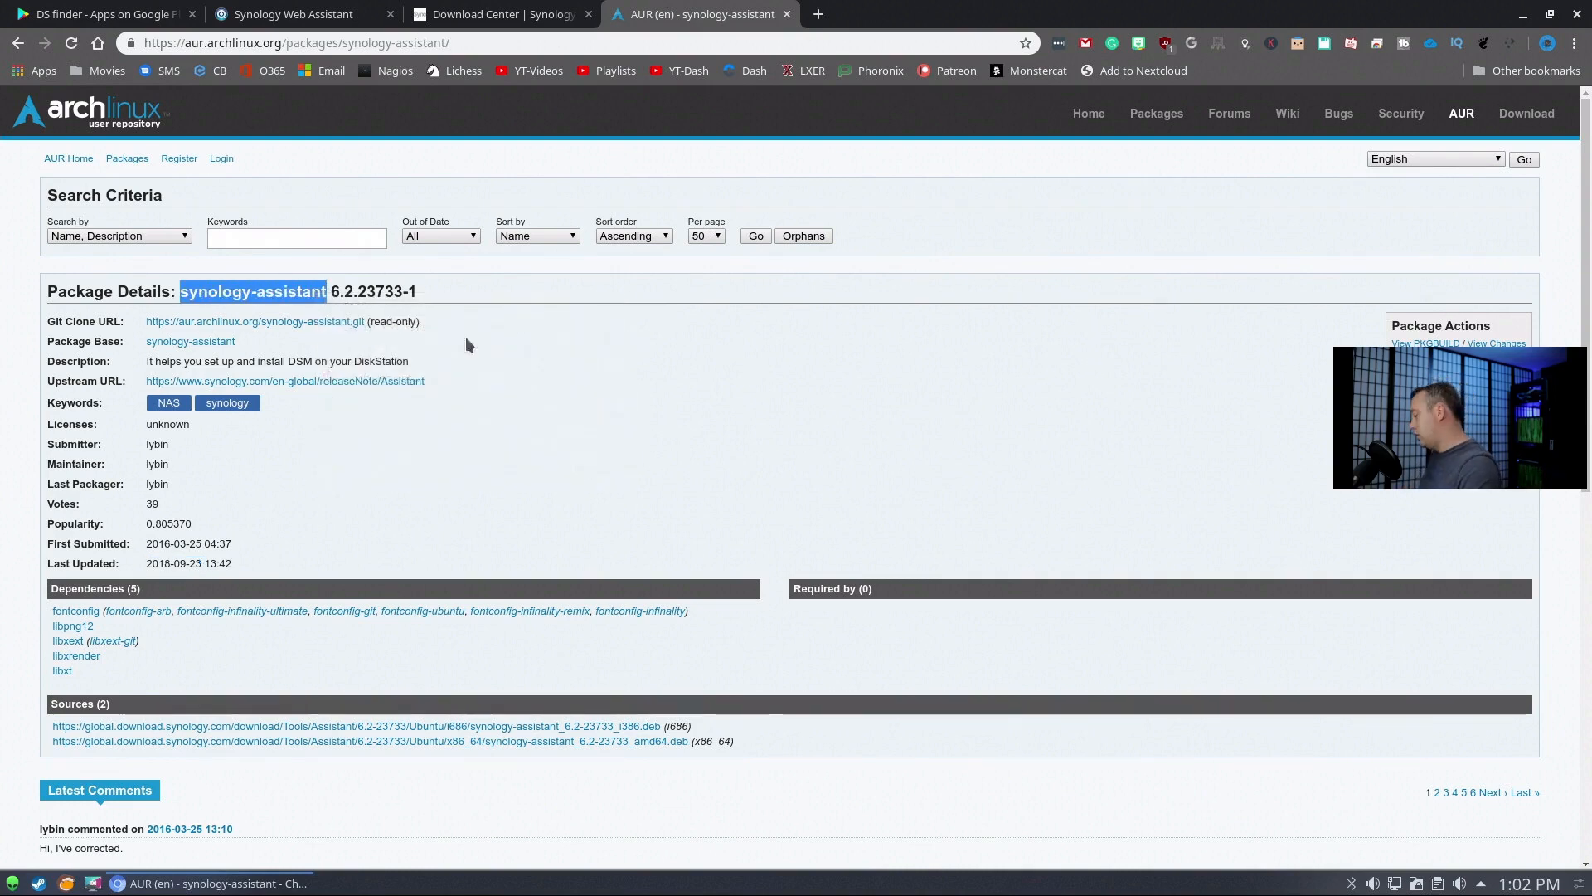
Step: Install the package in a terminal with yay -S synology-assistant, entering the sudo password and accepting the default answers
{"action": "key", "text": "F12"}
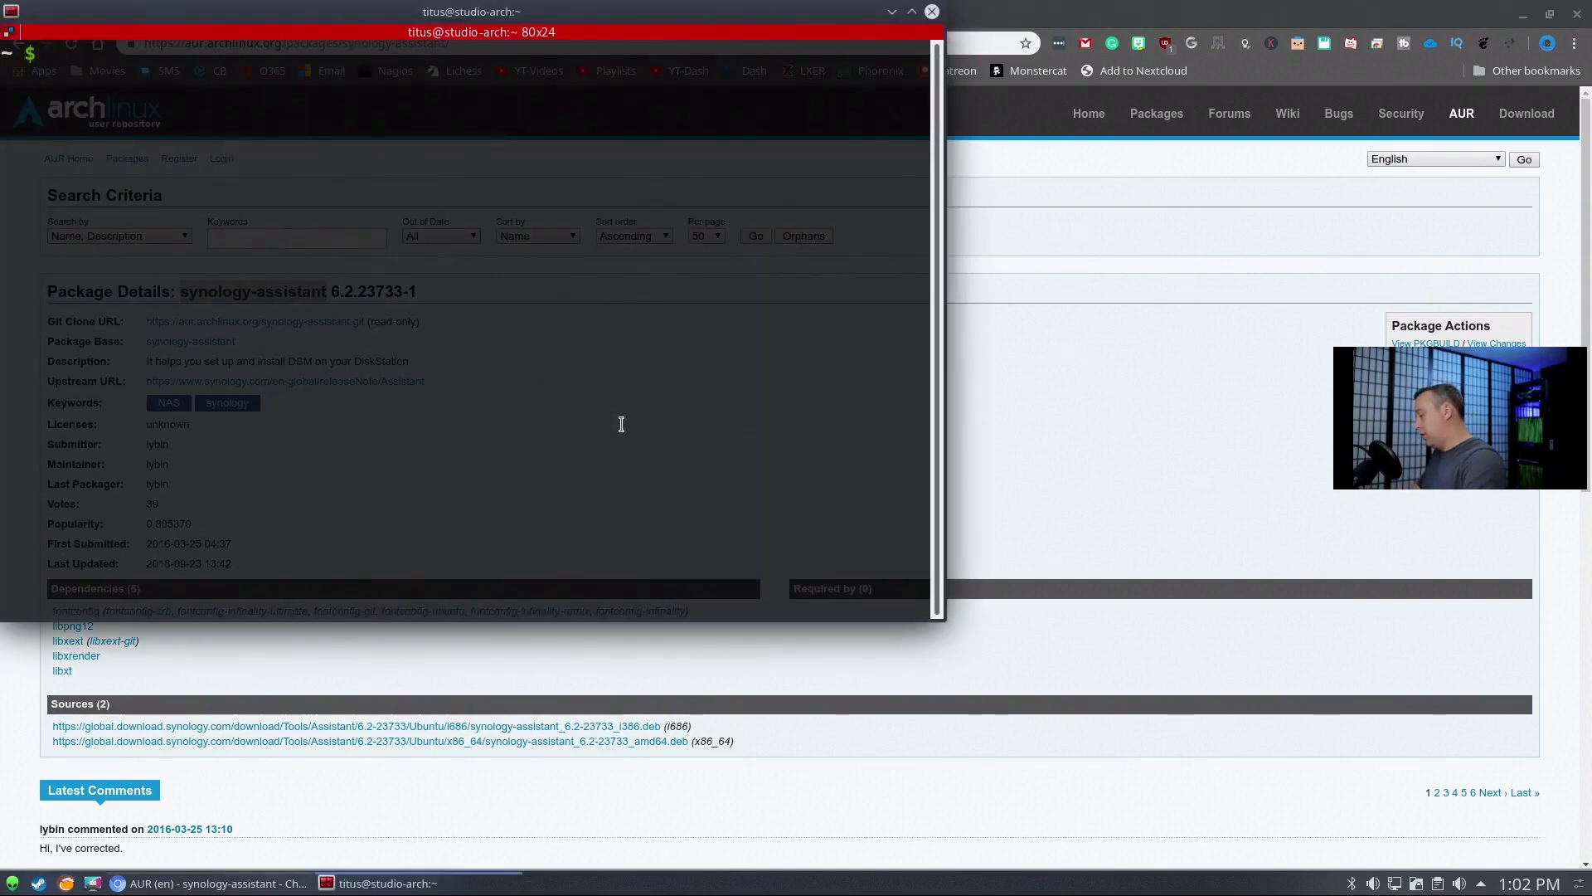
{"action": "type", "text": "yay -S"}
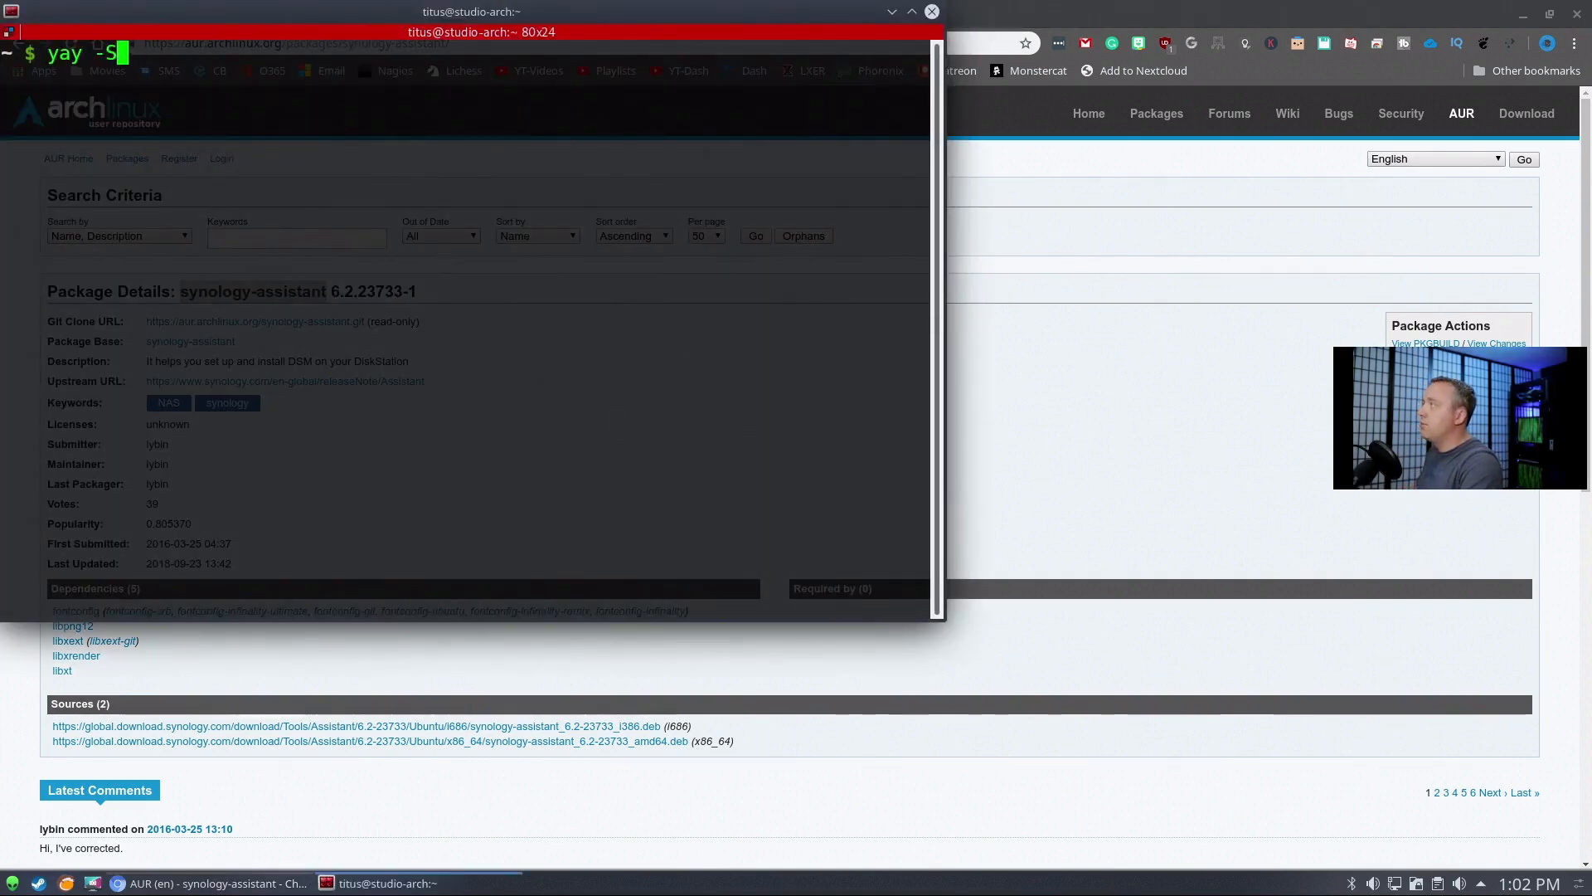
{"action": "key", "text": "ctrl+shift+v"}
{"action": "key", "text": "Return"}
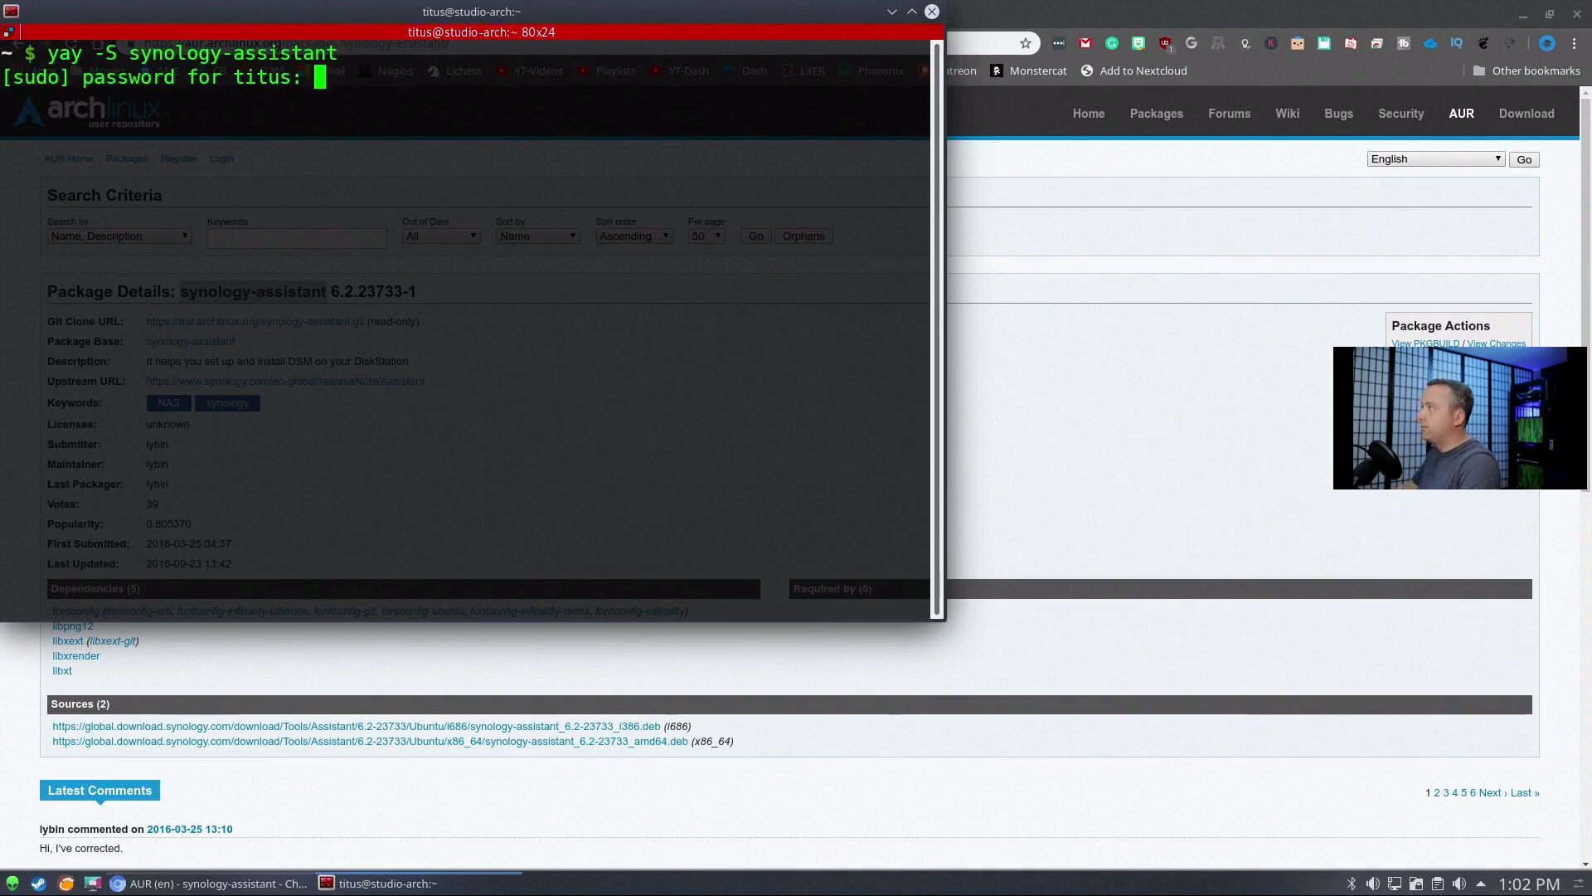
{"action": "key", "text": "Return"}
{"action": "key", "text": "Return"}
{"action": "key", "text": "Return"}
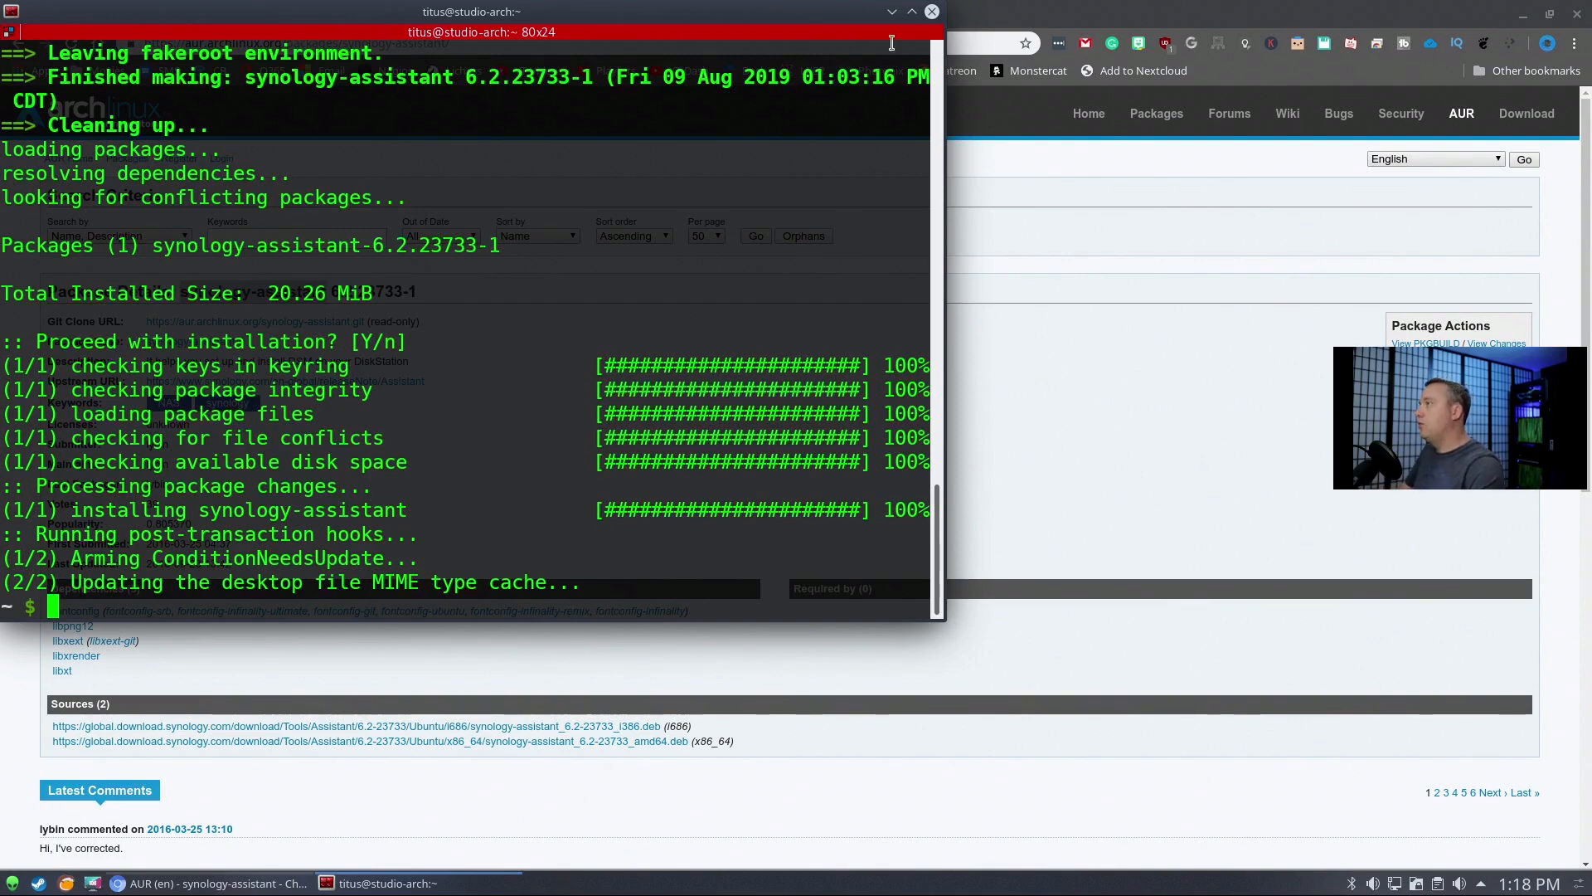
Step: Close the terminal, the AUR page and the browser window
{"action": "left_click", "coordinate": [932, 12]}
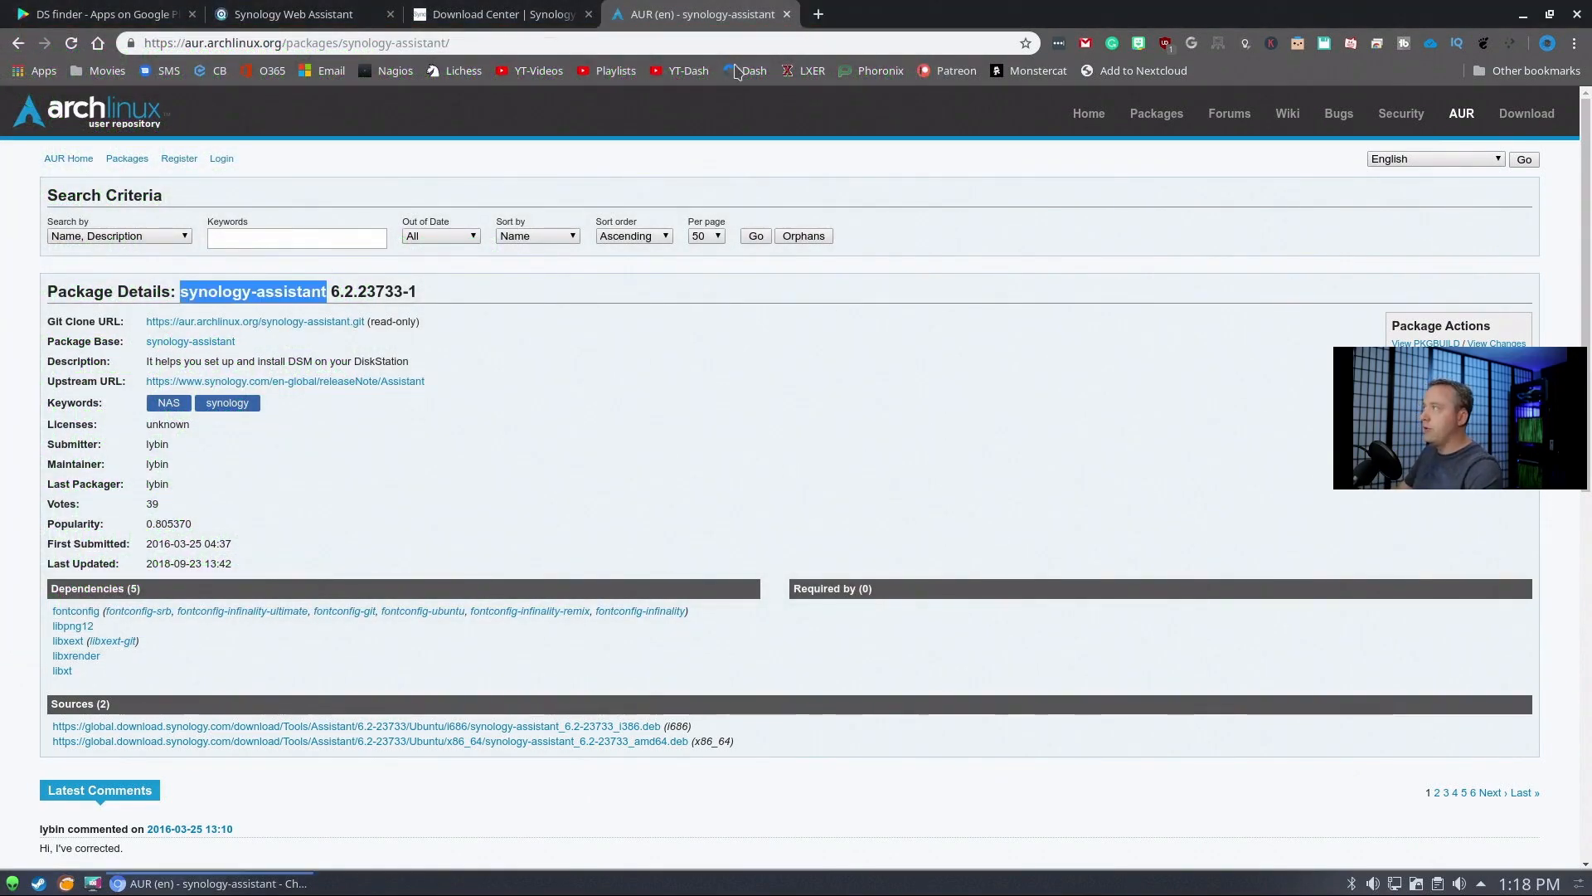
{"action": "left_click", "coordinate": [787, 15]}
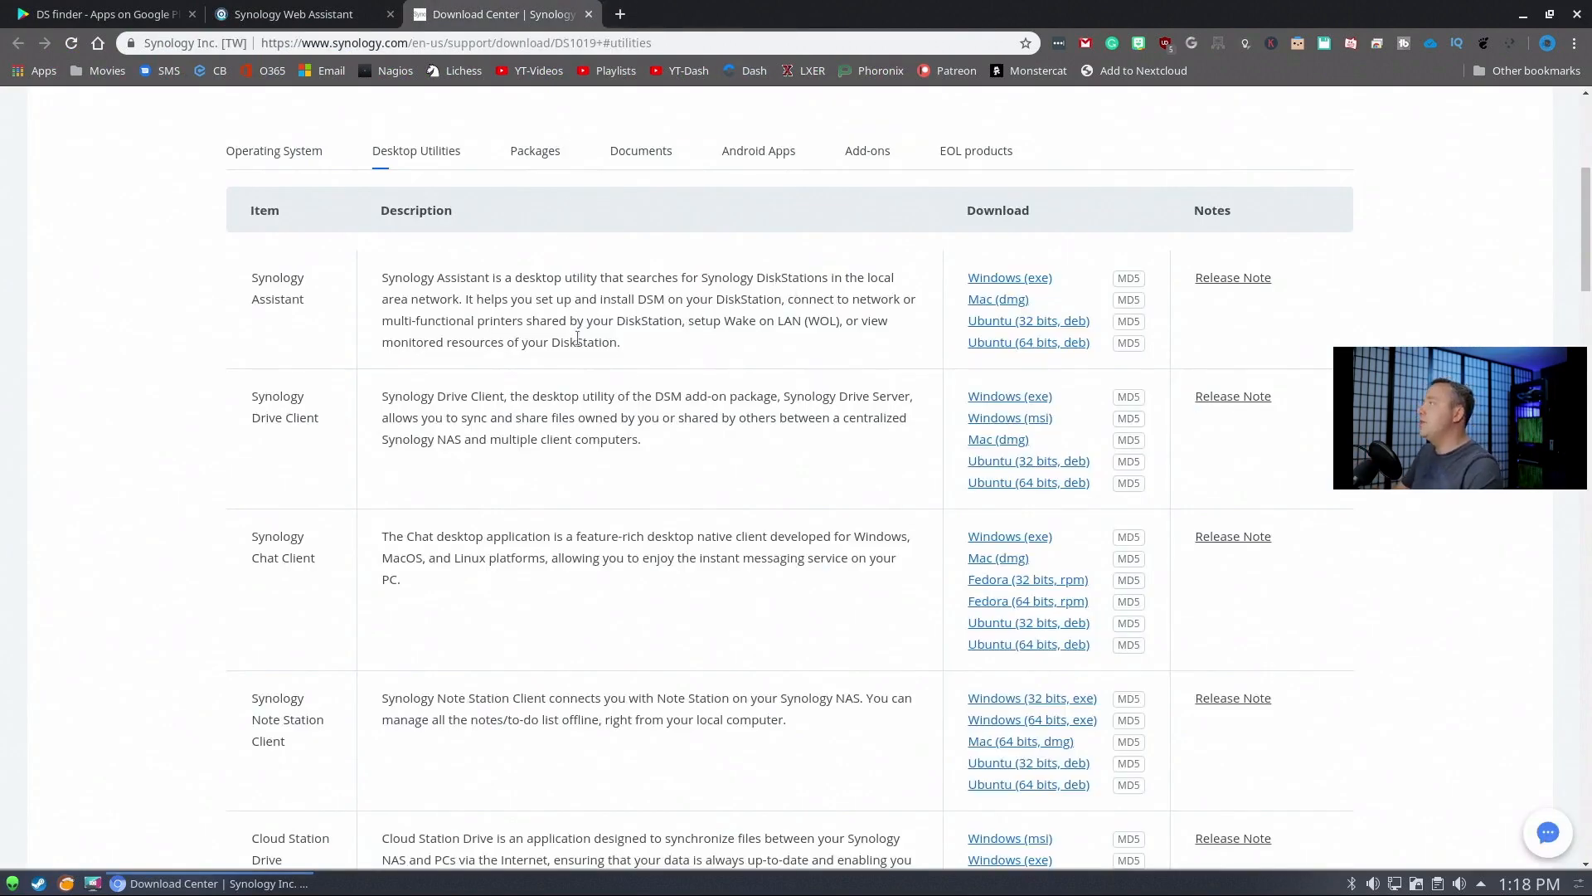
{"action": "left_click", "coordinate": [1577, 15]}
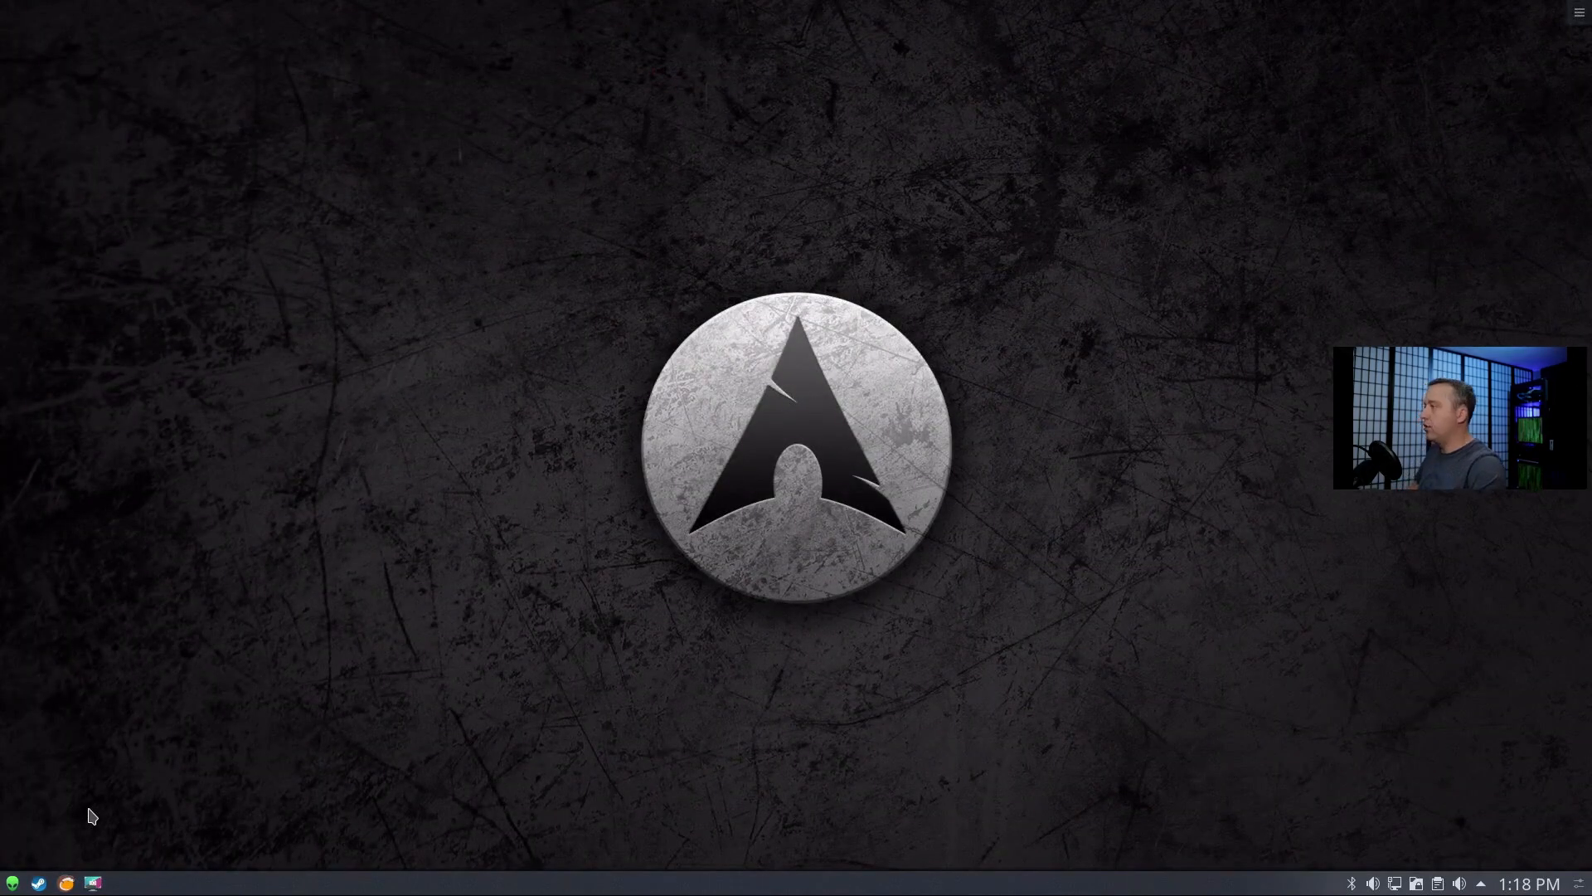
Step: Launch Synology Assistant and agree to the Synology Terms and Conditions
{"action": "key", "text": "alt+space"}
{"action": "type", "text": "syn"}
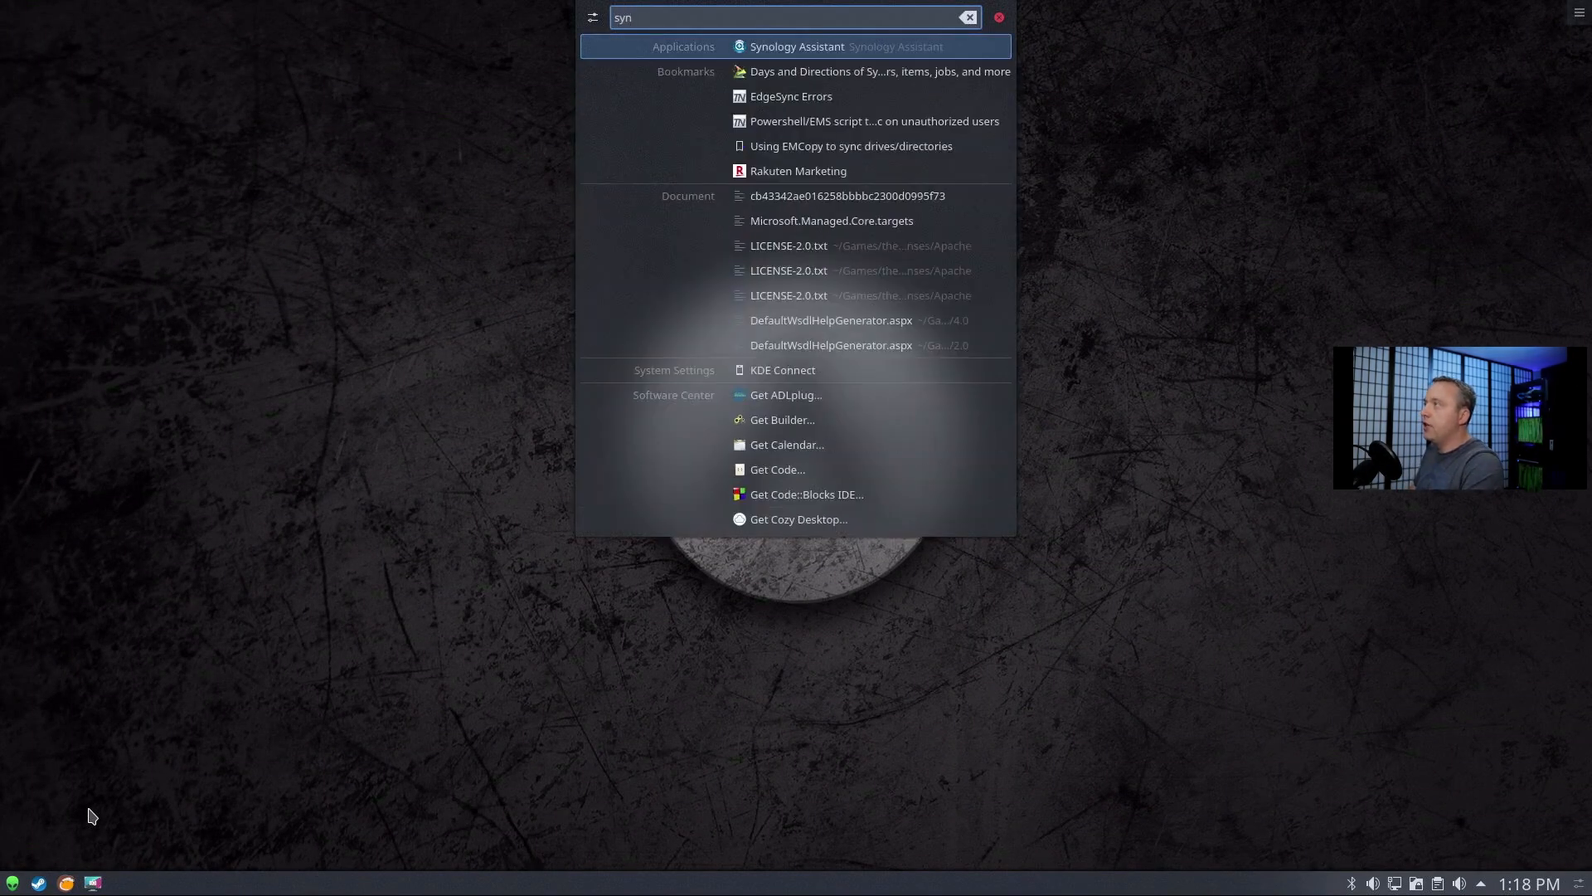
{"action": "key", "text": "Return"}
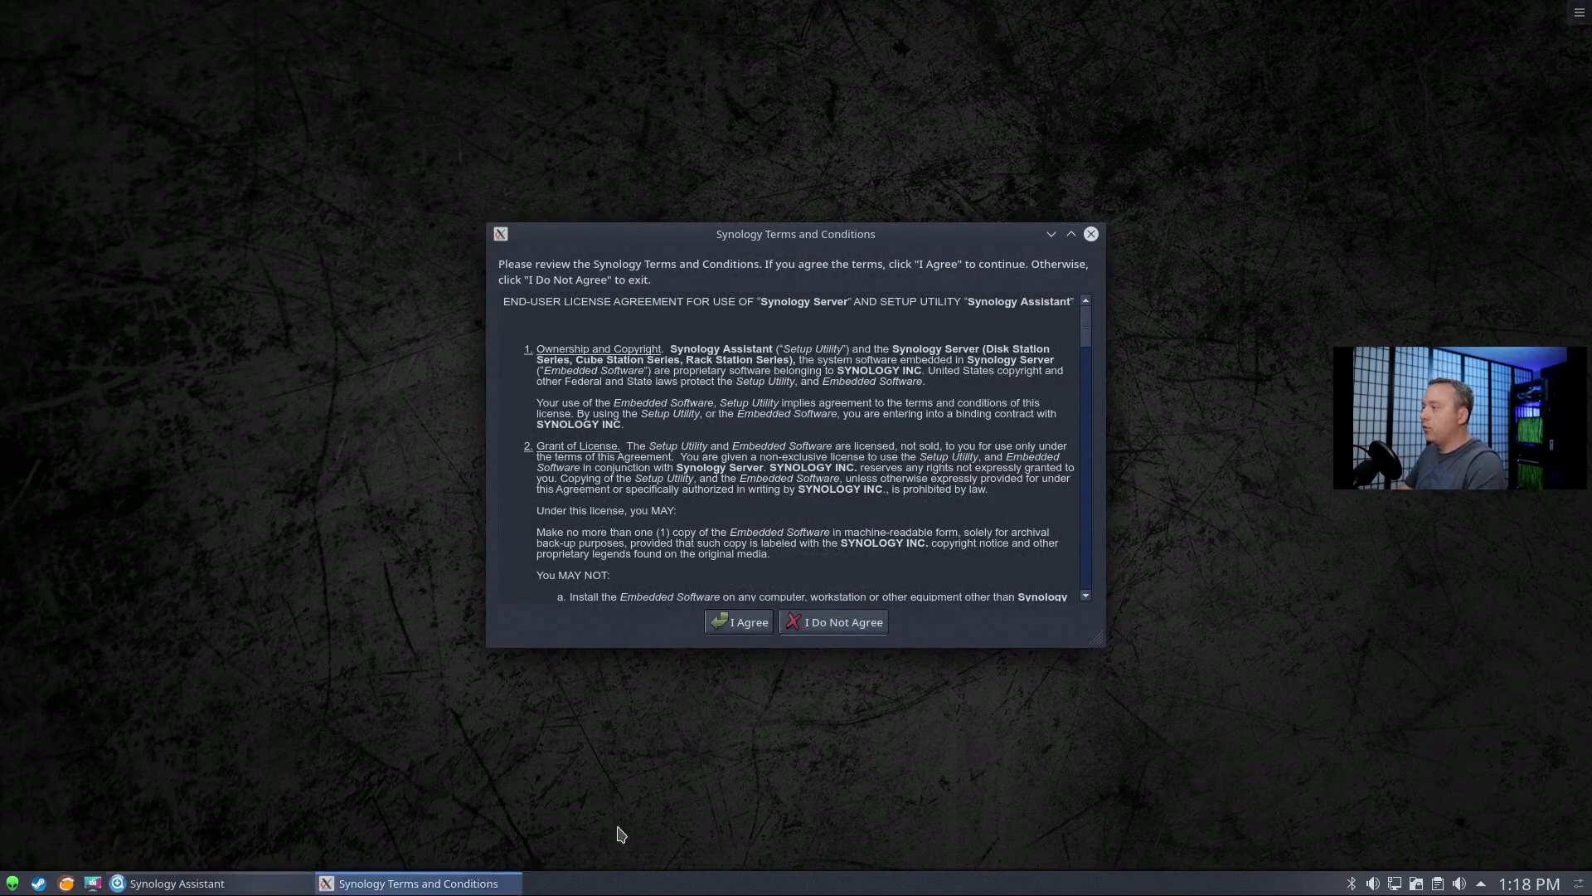
{"action": "left_click", "coordinate": [733, 624]}
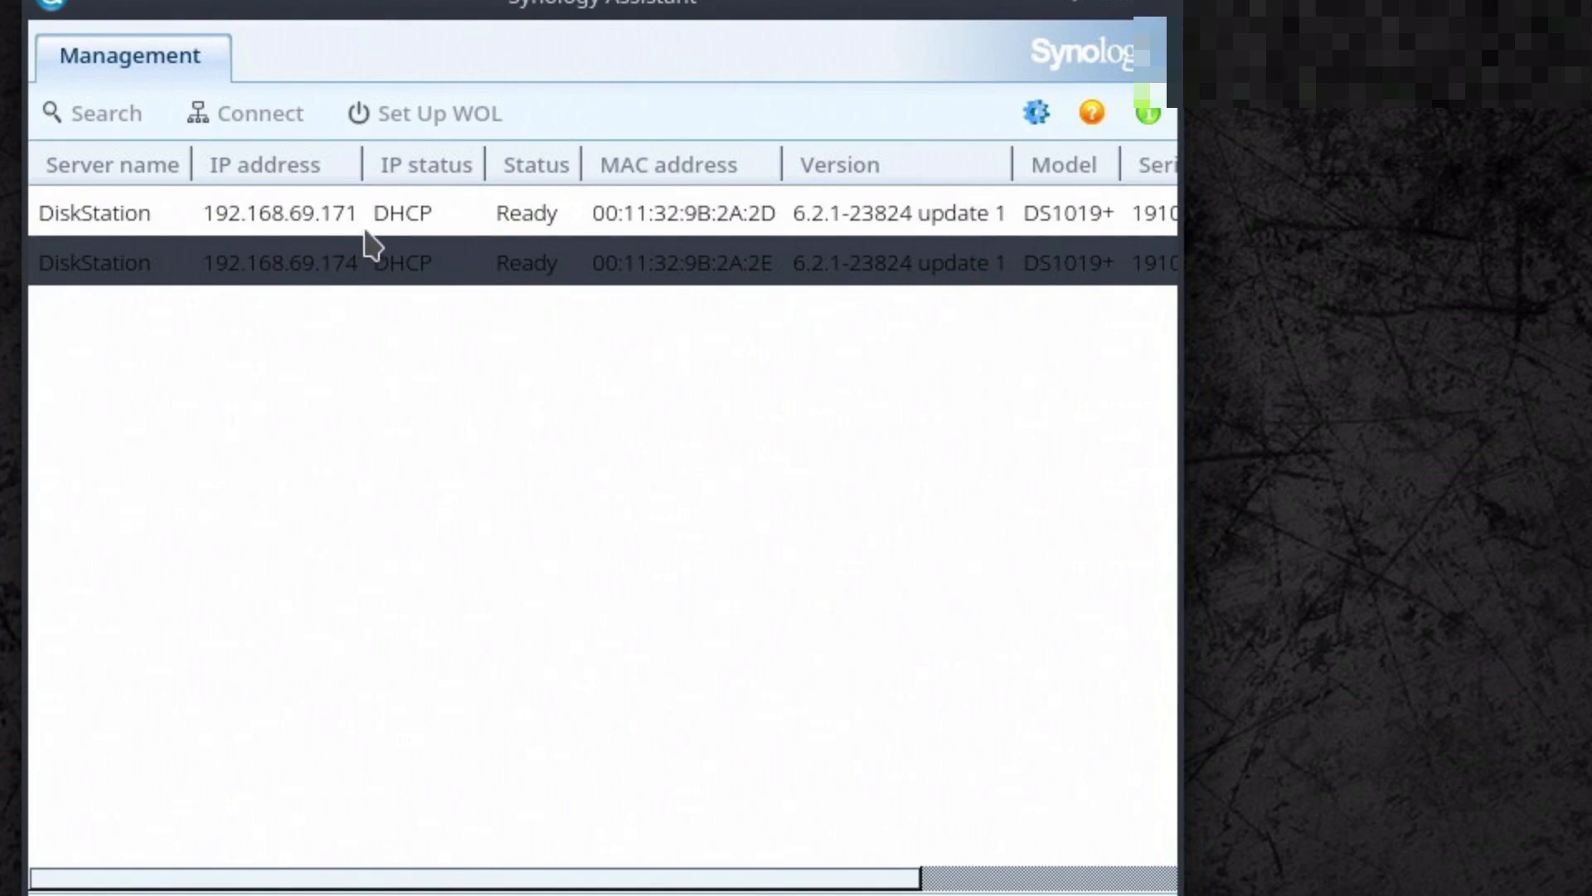
Step: Examine the DiskStation entry at 192.168.69.171 in Synology Assistant, widening the window to show more columns
{"action": "right_click", "coordinate": [365, 241]}
{"action": "left_click", "coordinate": [303, 346]}
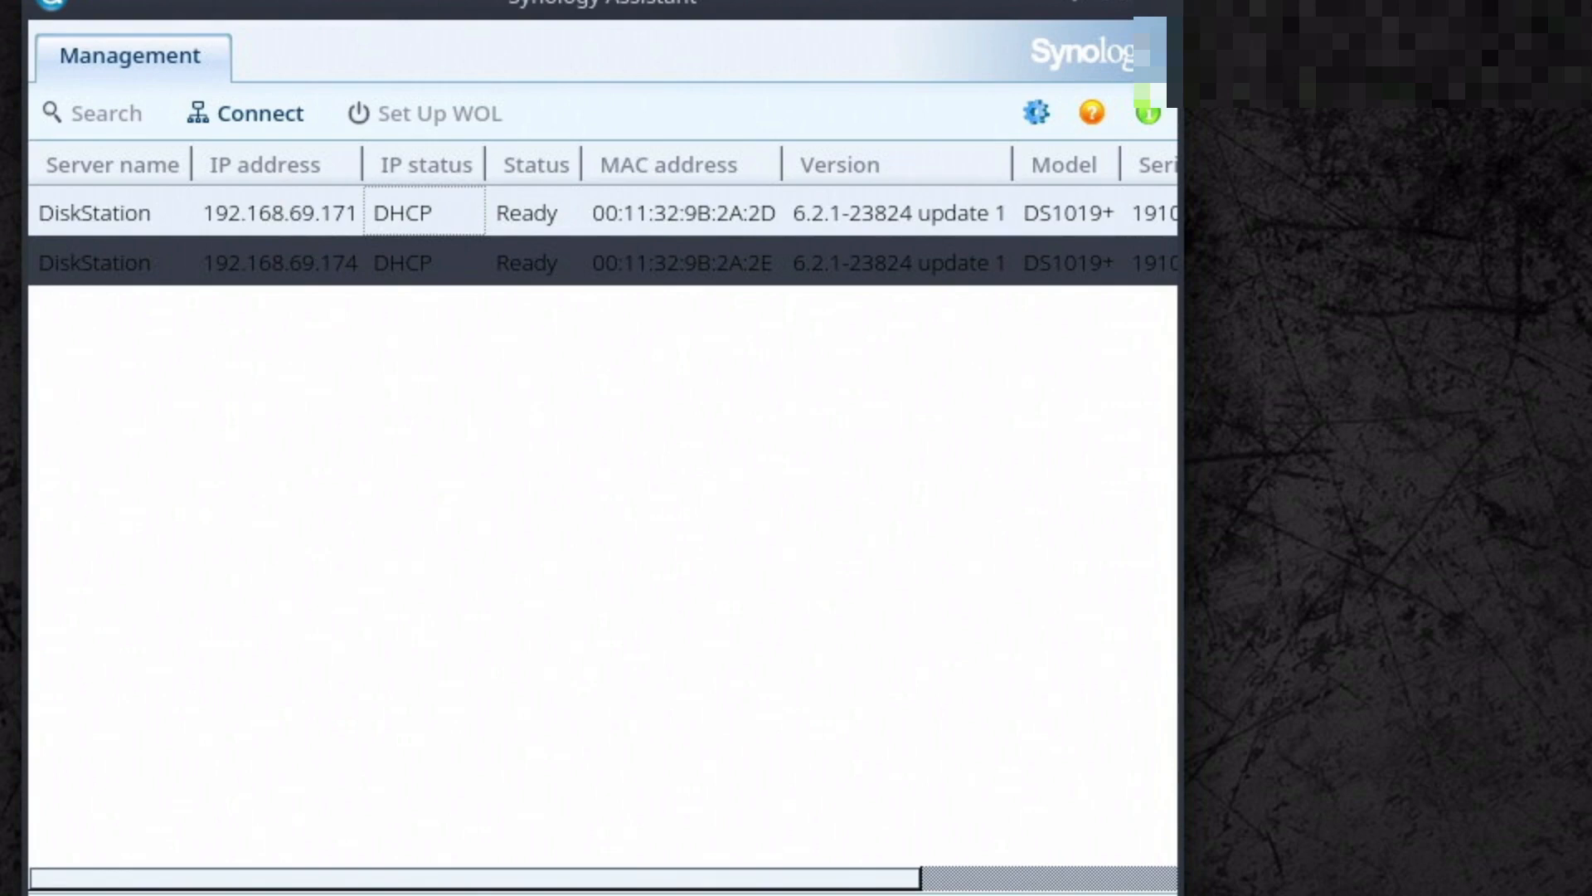
{"action": "left_click_drag", "start_coordinate": [1181, 895], "coordinate": [1591, 895]}
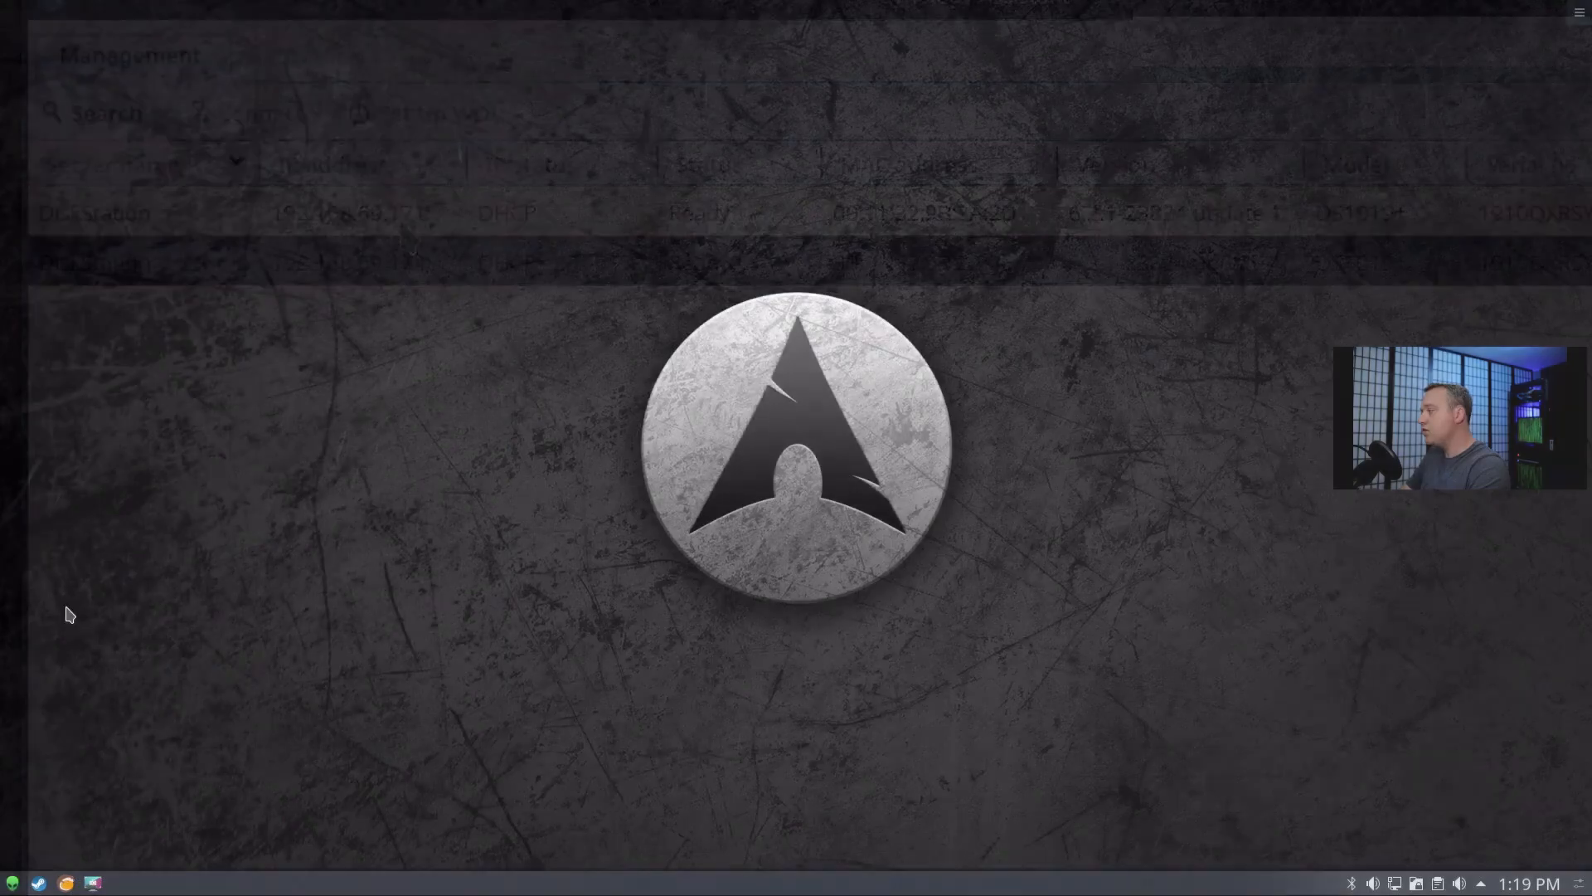
Step: Open a new browser window and go to the DiskStation's address 192.168.69.171
{"action": "key", "text": "super+b"}
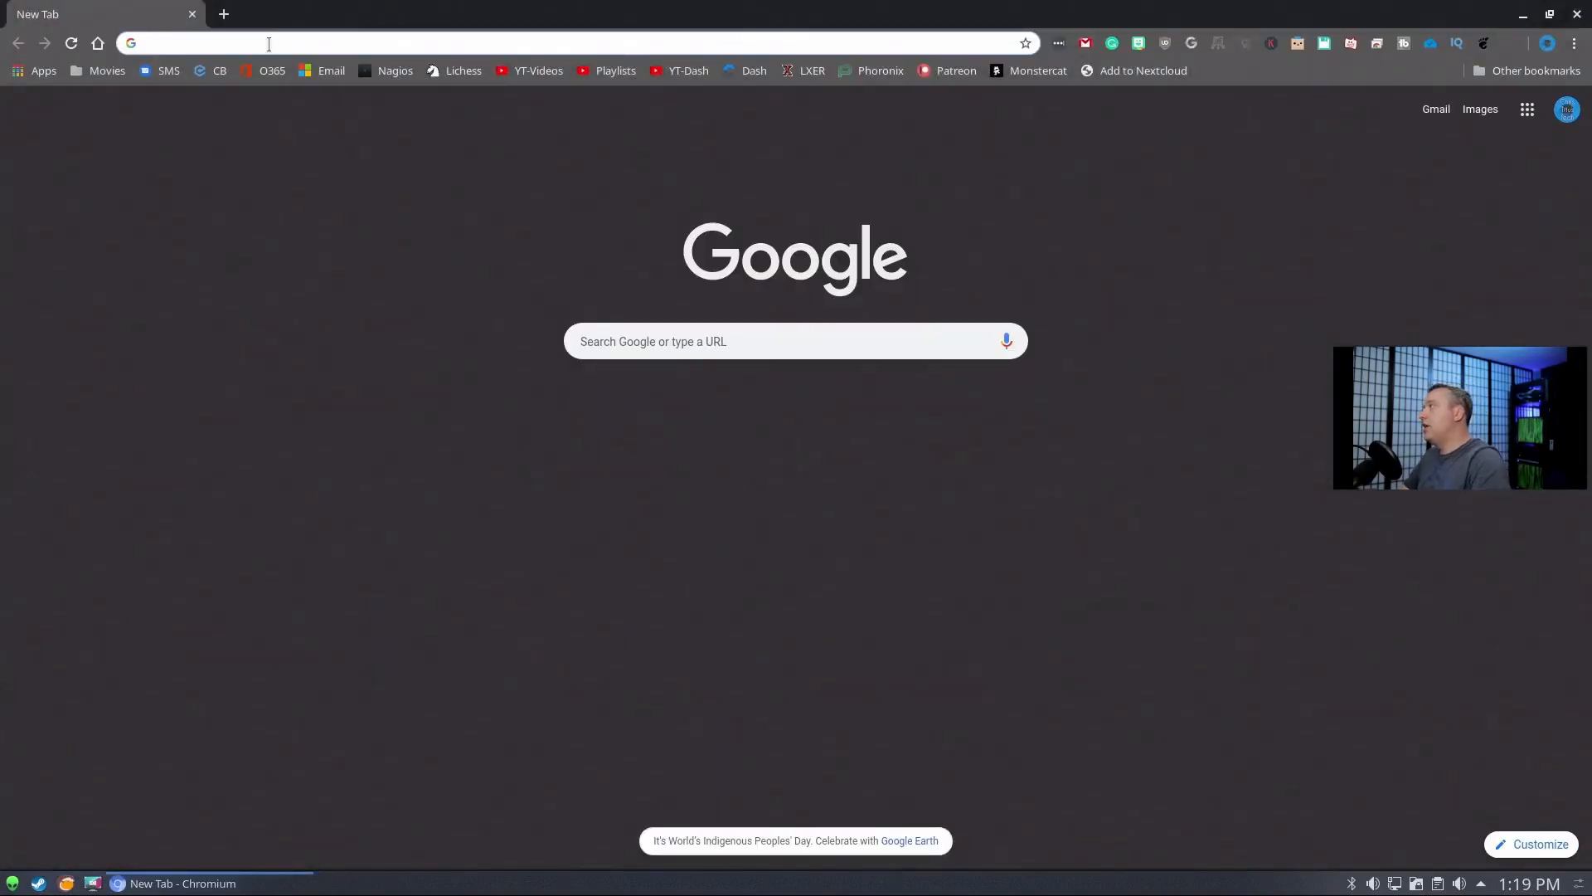
{"action": "type", "text": "192.168.69.171"}
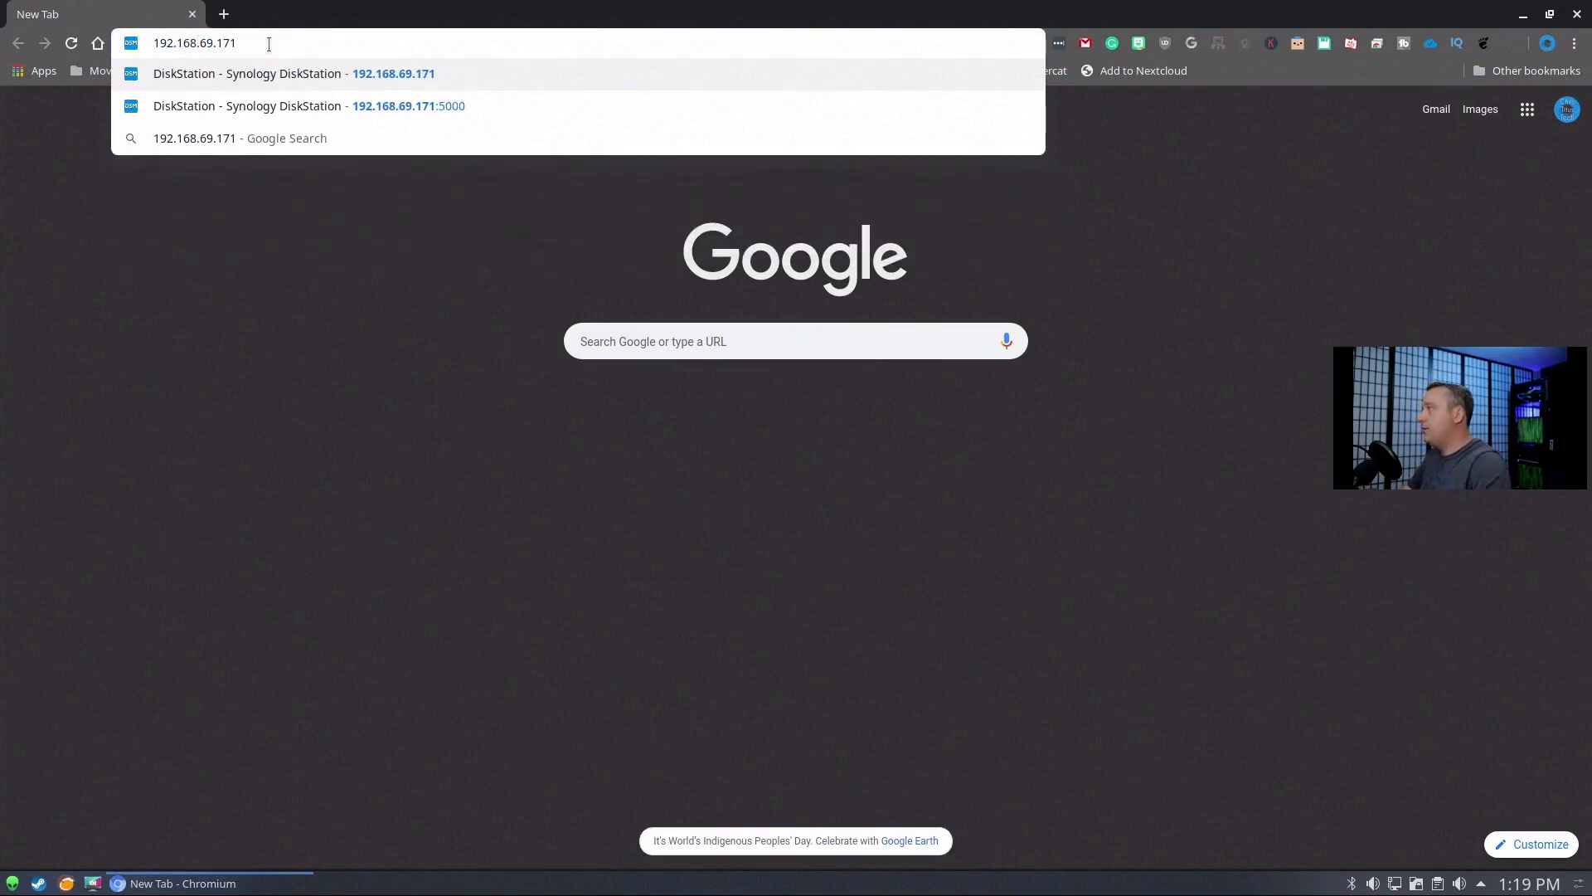
{"action": "key", "text": "Return"}
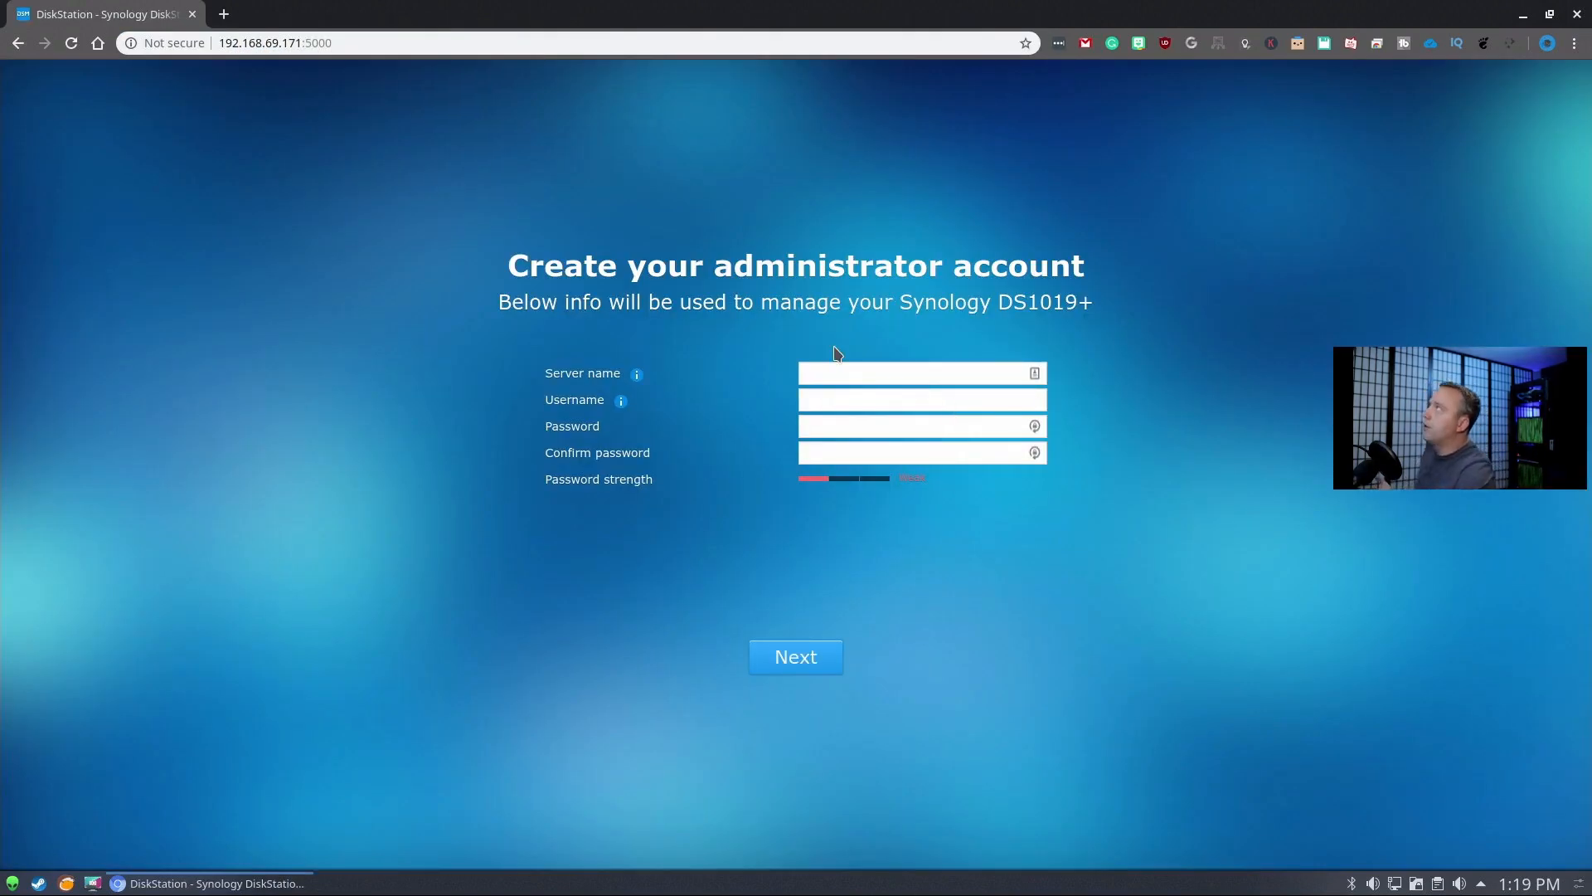
Step: Create the administrator account with server name synology, entering the username and the account password with its confirmation
{"action": "left_click", "coordinate": [851, 371]}
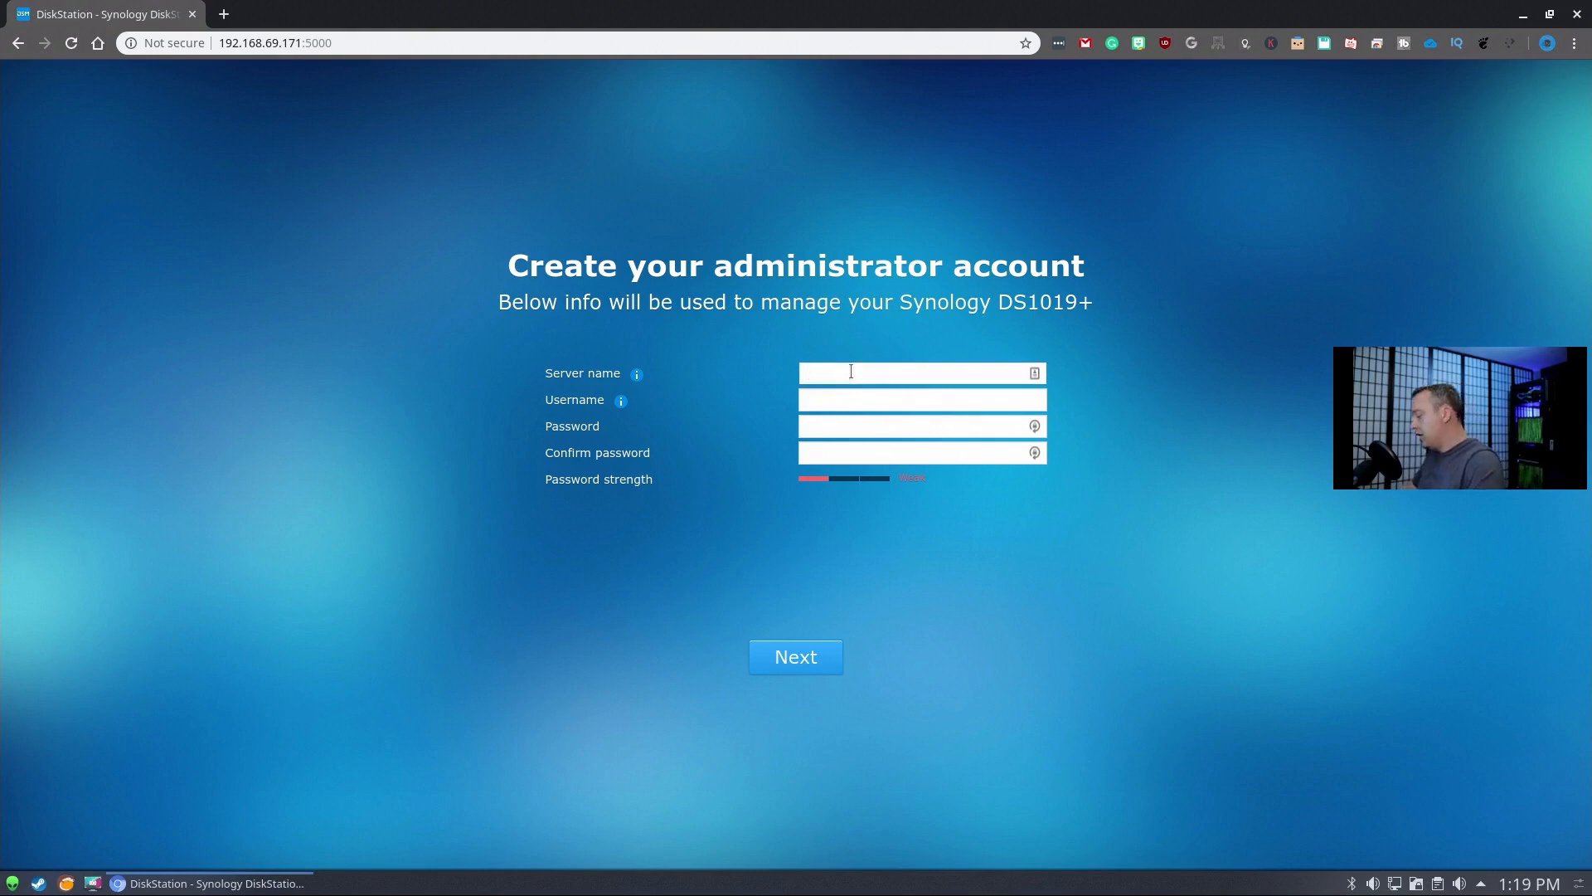
{"action": "type", "text": "synology"}
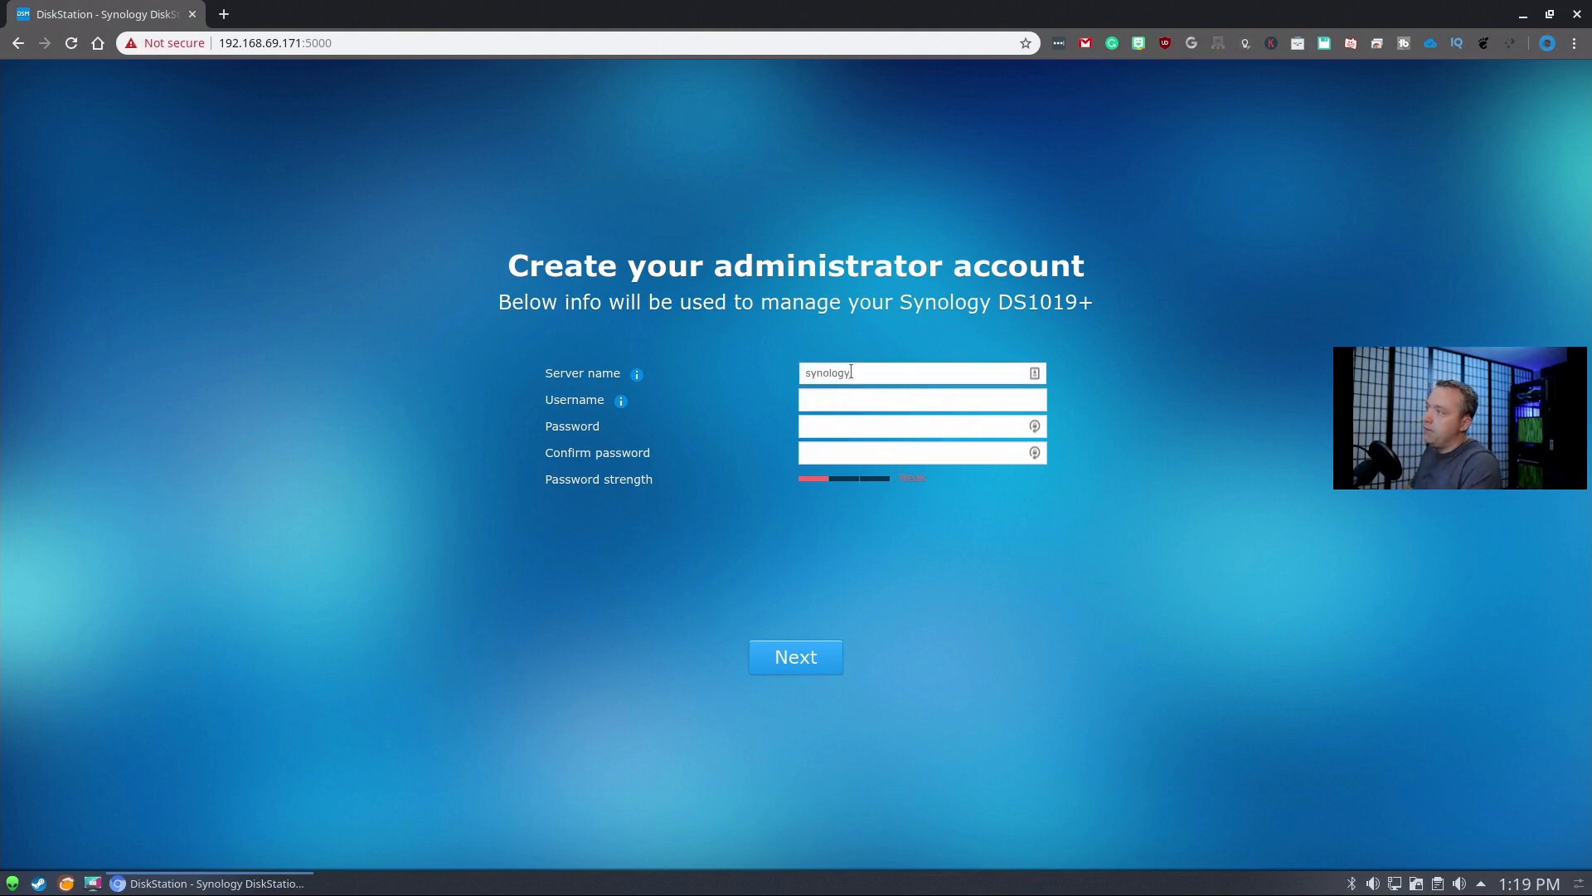
{"action": "key", "text": "Tab"}
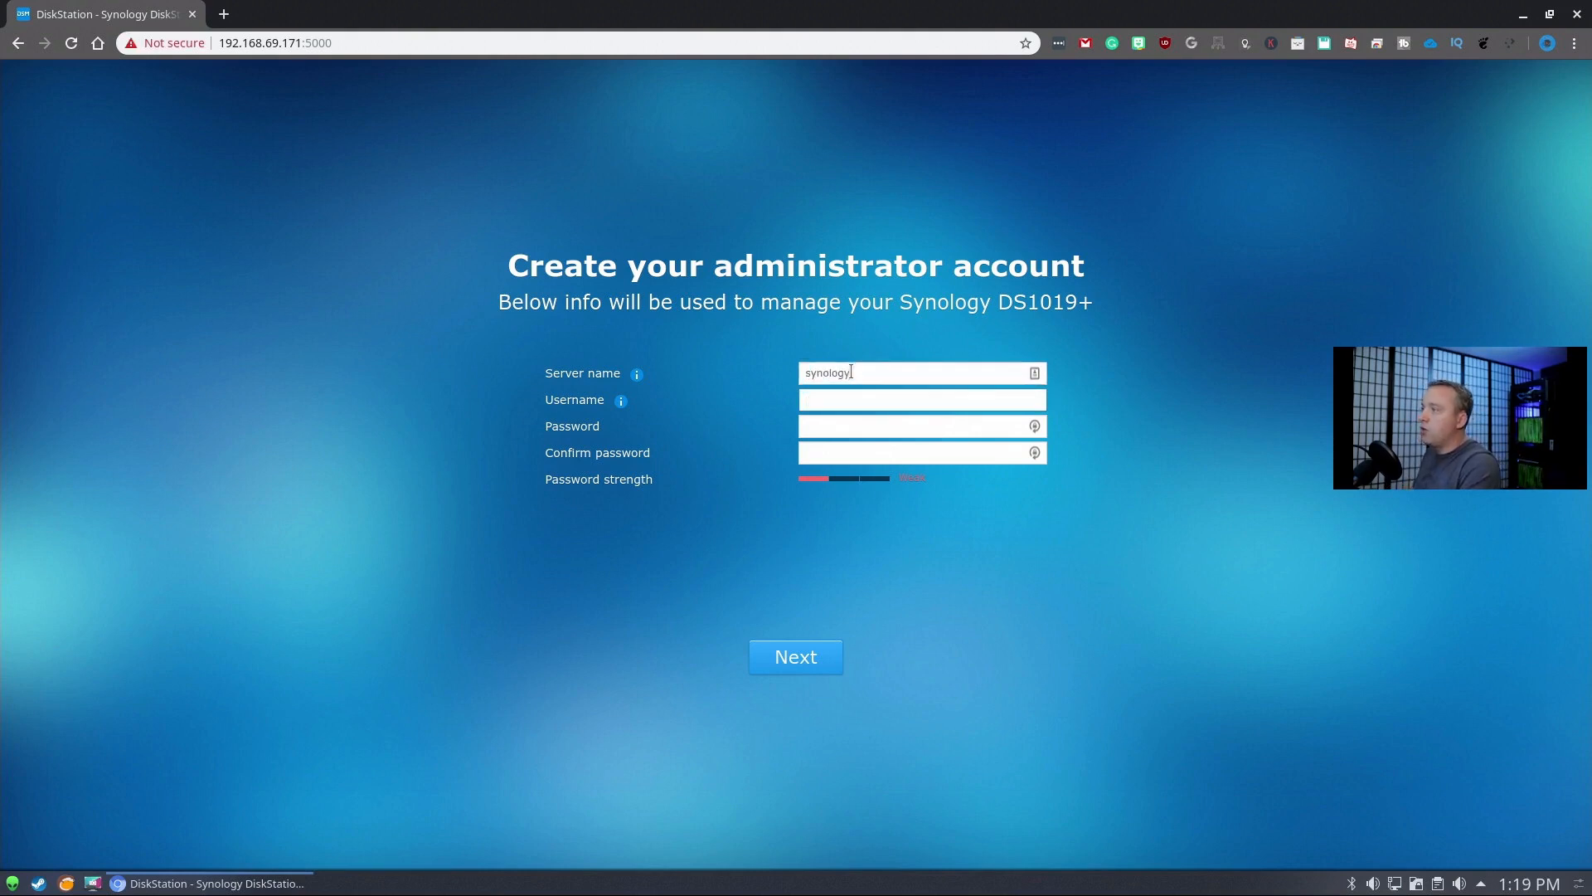
{"action": "type", "text": "titus"}
{"action": "key", "text": "Tab"}
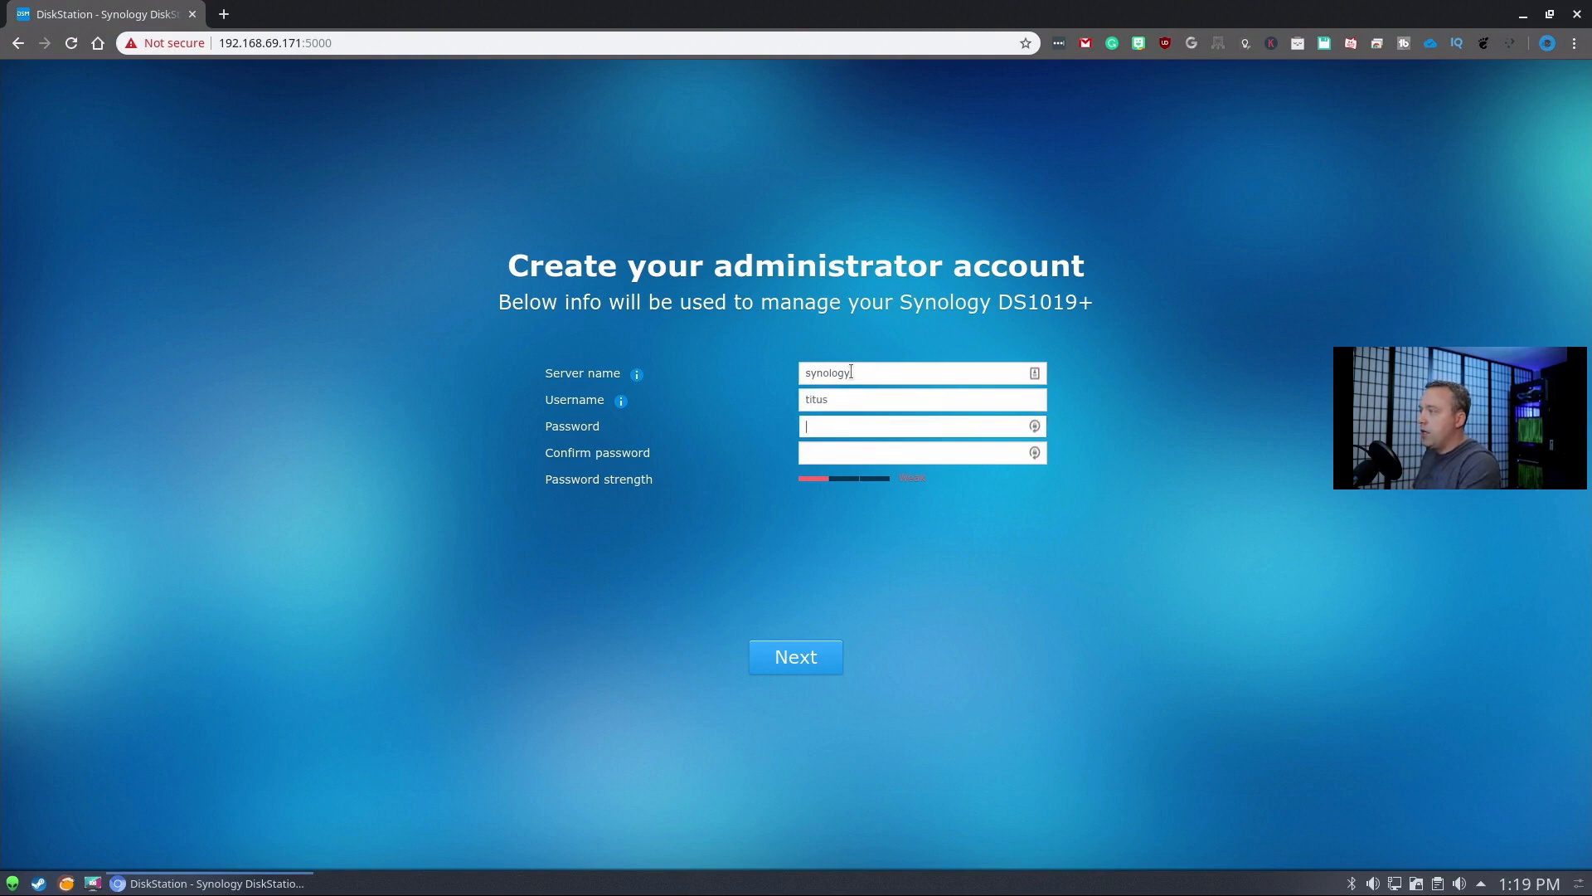
{"action": "type", "text": "••••••••"}
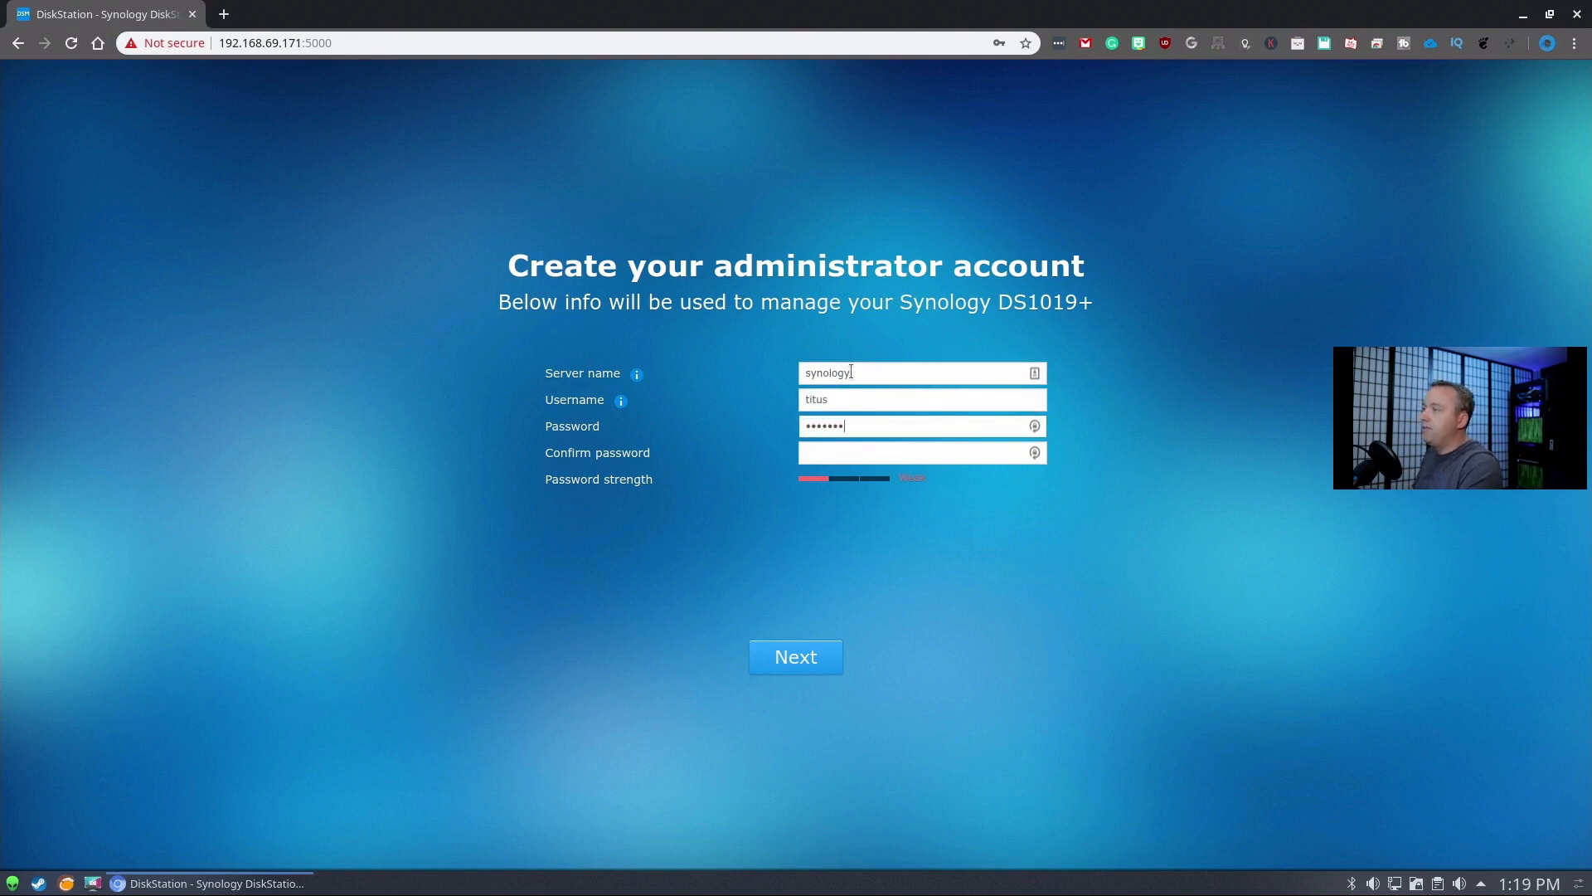
{"action": "key", "text": "Tab"}
{"action": "type", "text": "••••••••"}
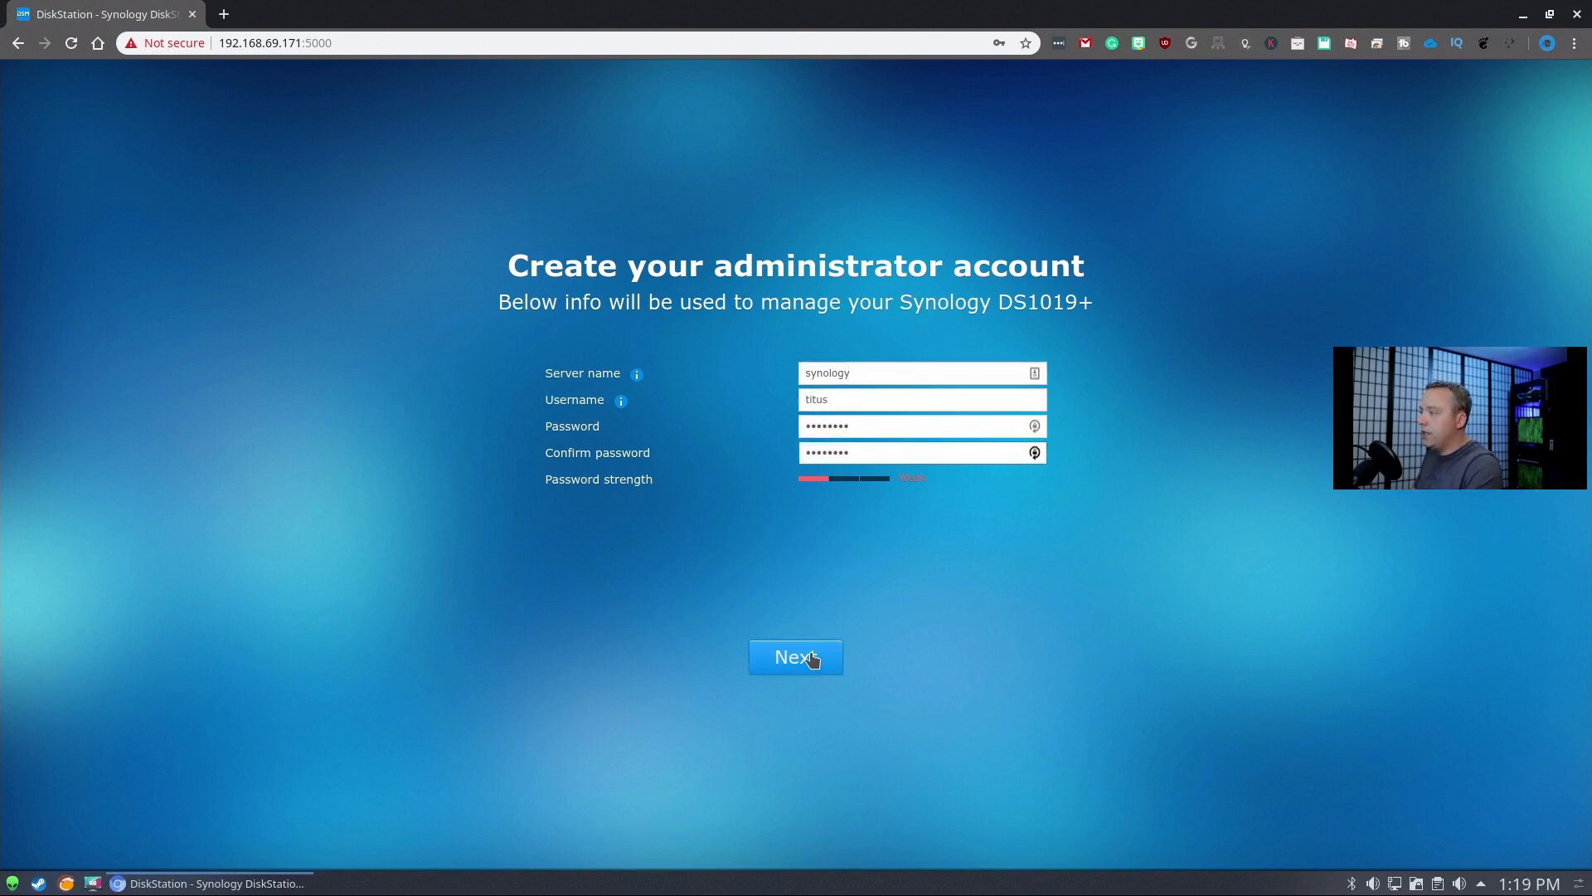
{"action": "left_click", "coordinate": [812, 660]}
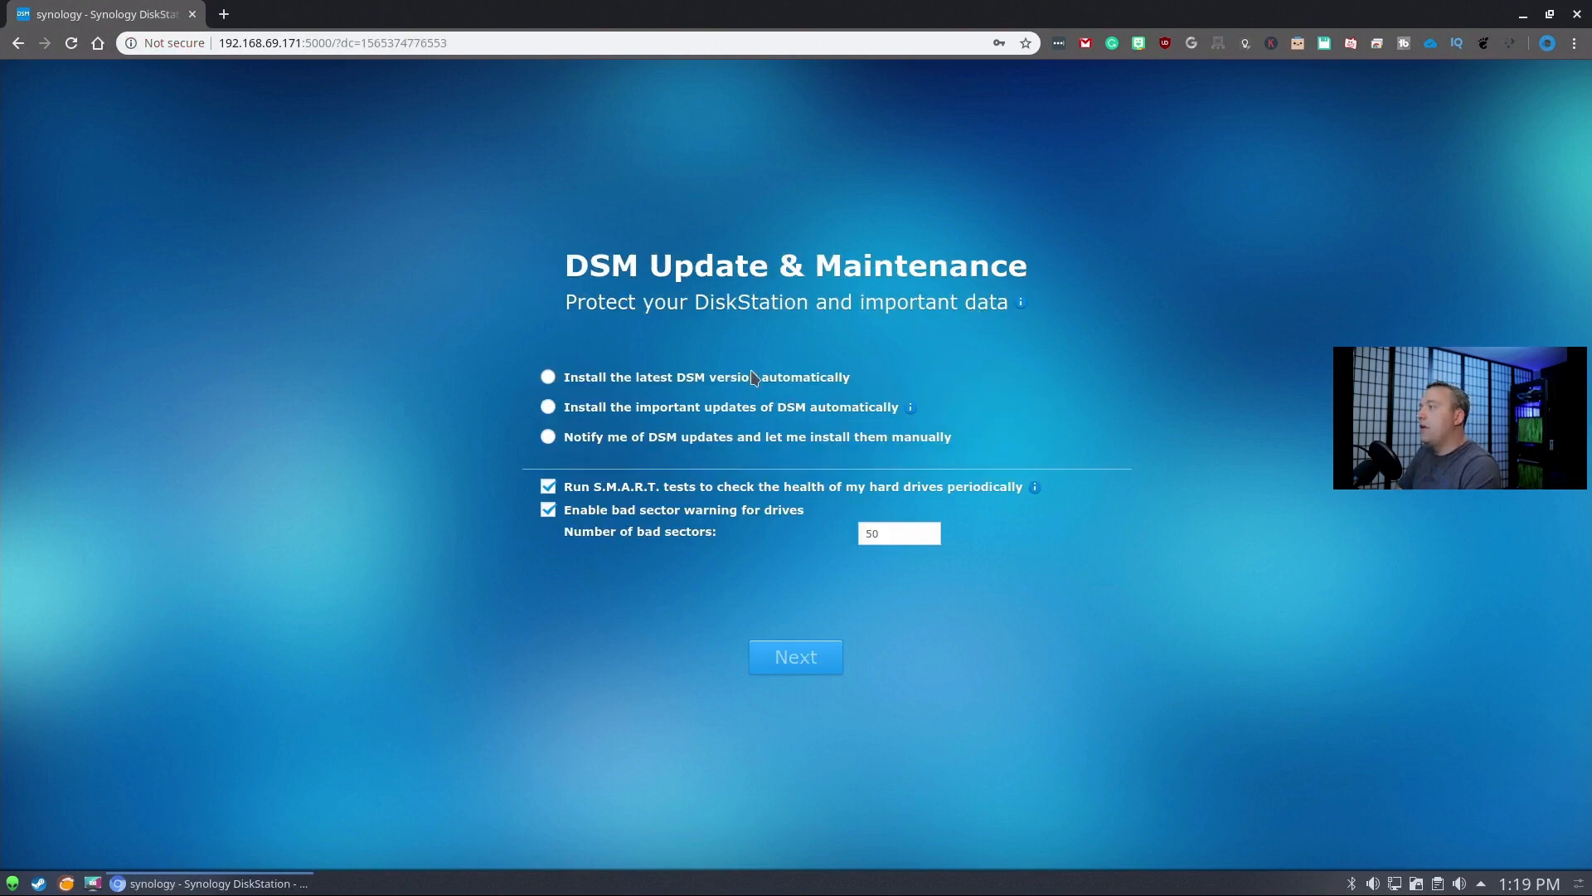
Step: Choose to be notified of DSM updates and install them manually, and skip the QuickConnect setup
{"action": "left_click", "coordinate": [554, 378]}
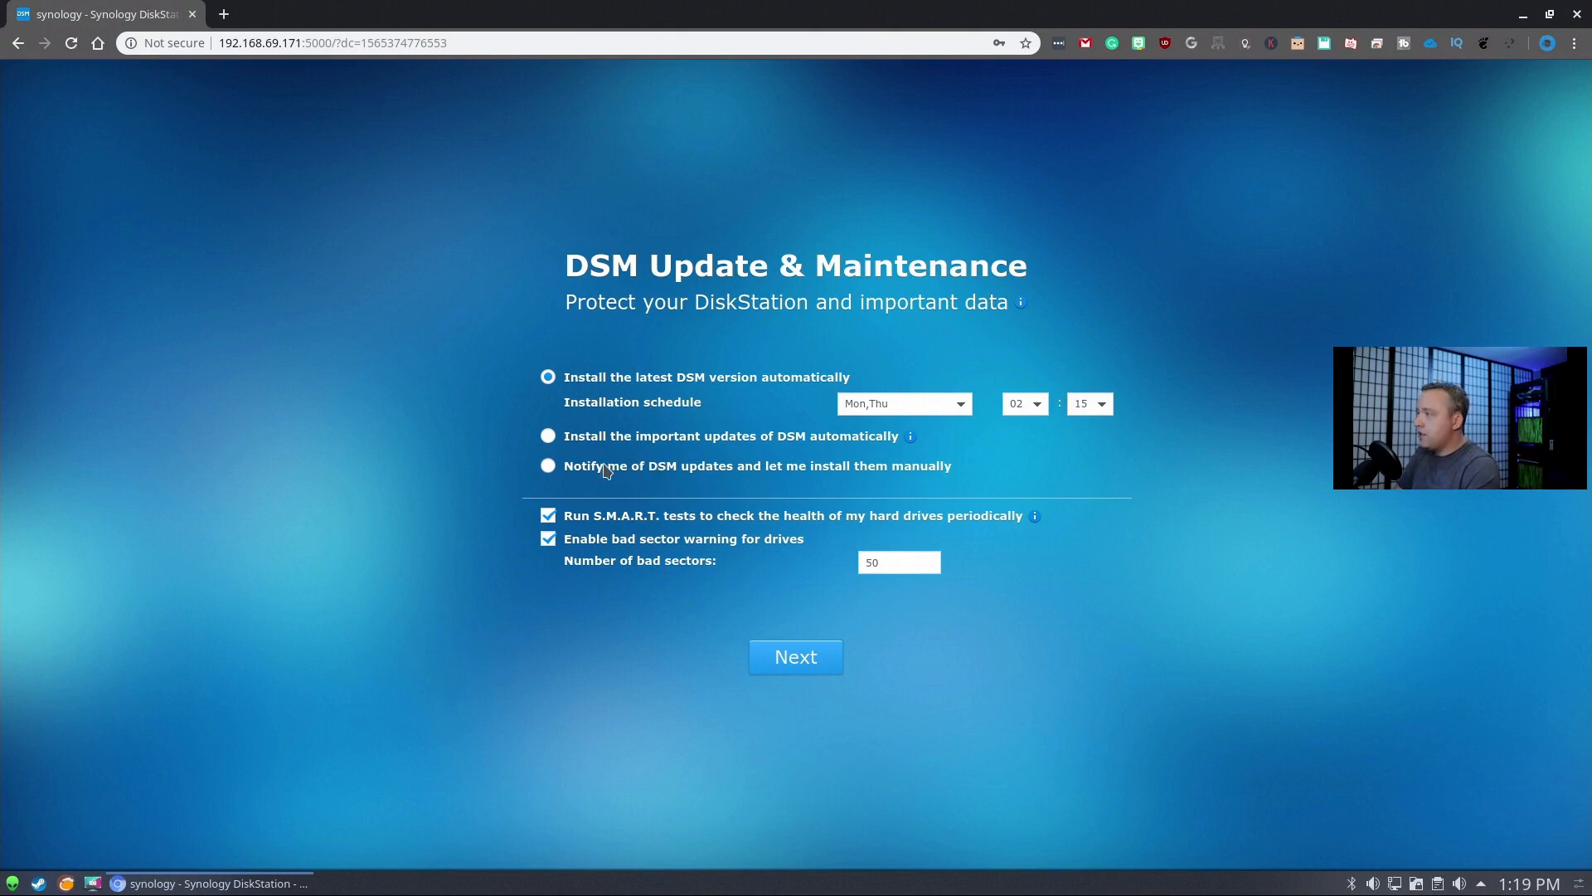
{"action": "left_click", "coordinate": [550, 467]}
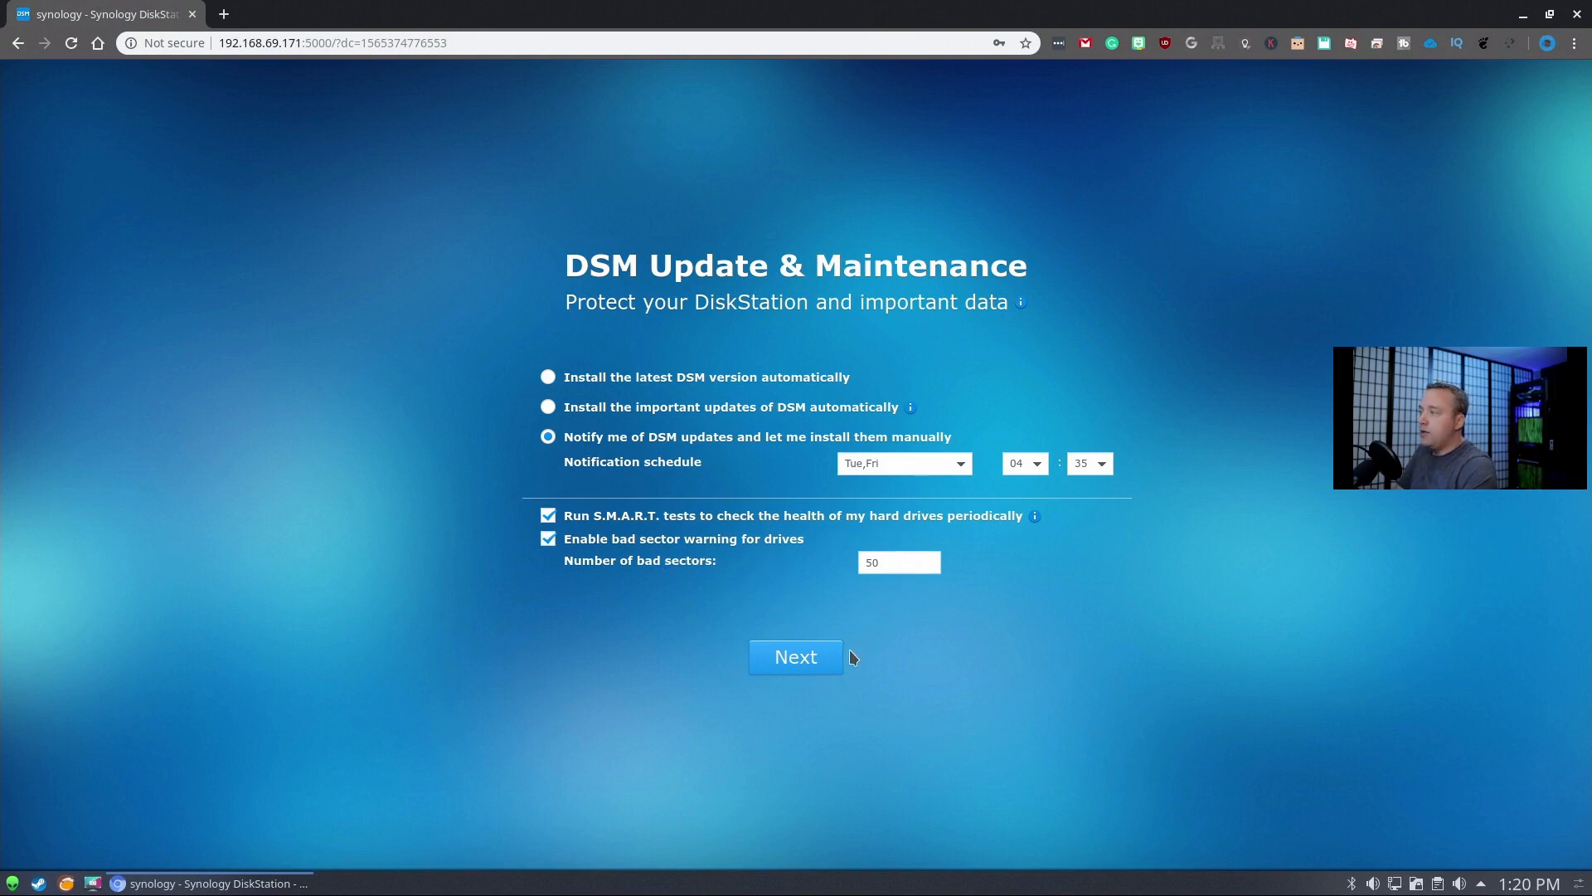
{"action": "left_click", "coordinate": [800, 657]}
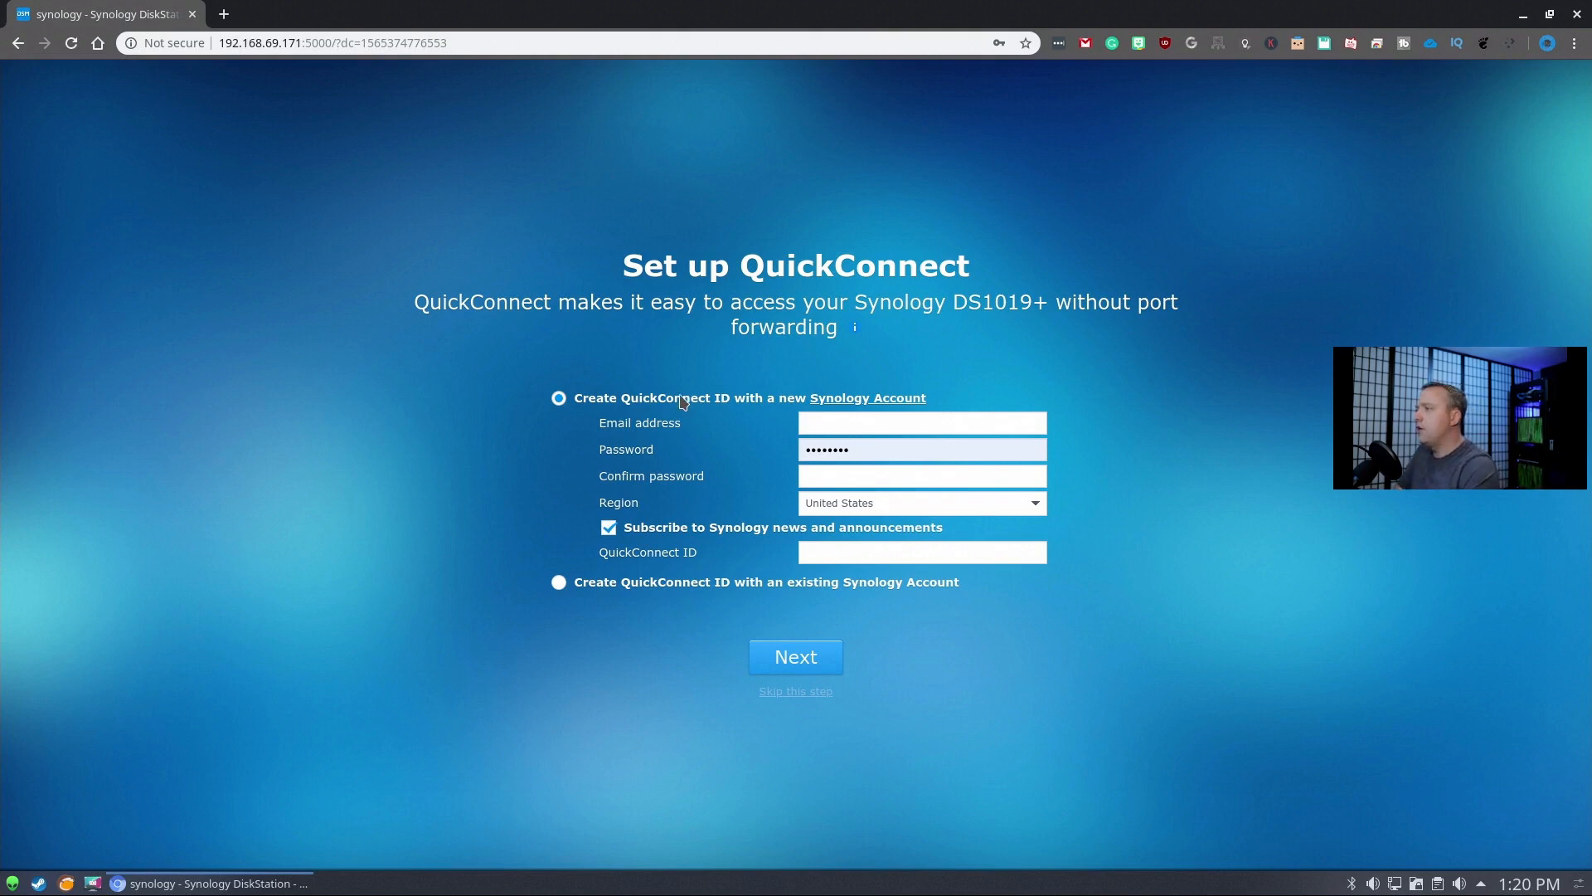
{"action": "left_click", "coordinate": [795, 695]}
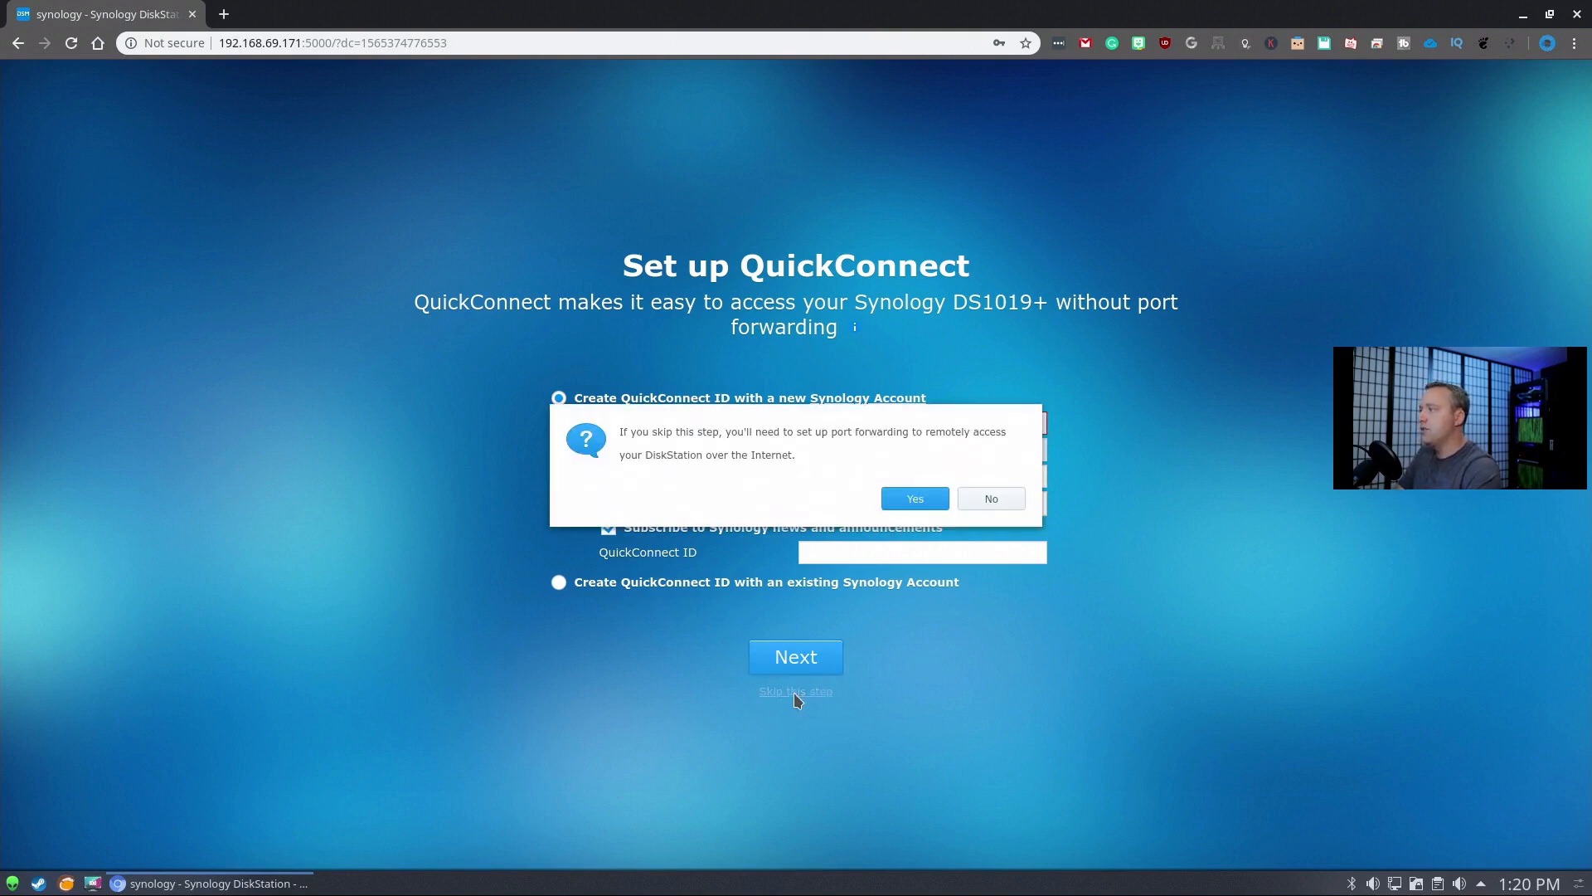
{"action": "left_click", "coordinate": [904, 502]}
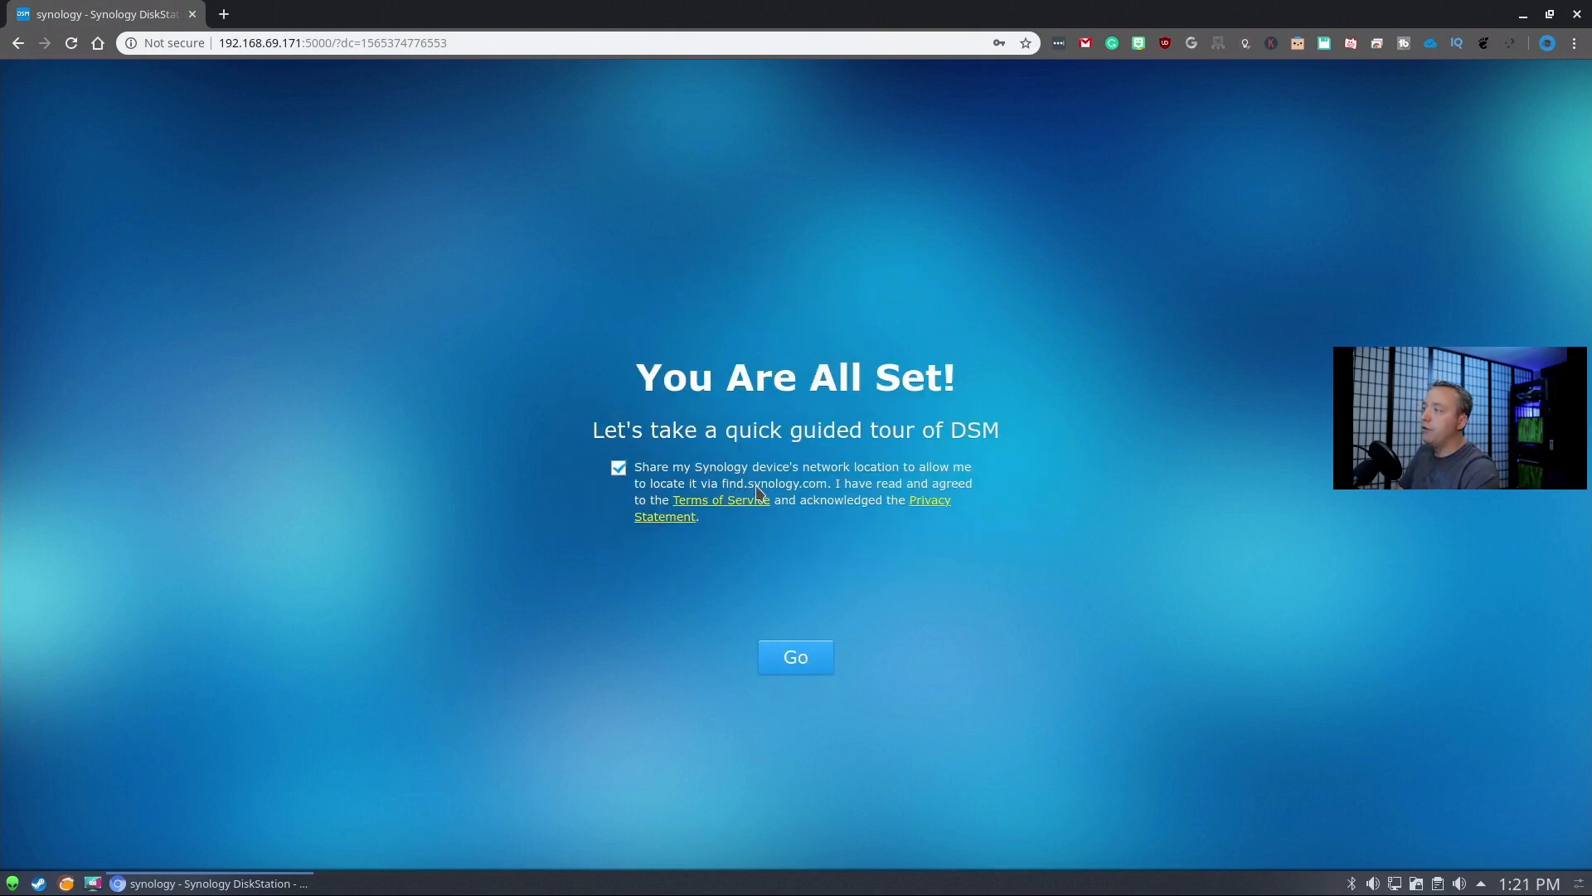
Step: Finish the setup with network location sharing left enabled and decline device analytics
{"action": "left_click", "coordinate": [816, 663]}
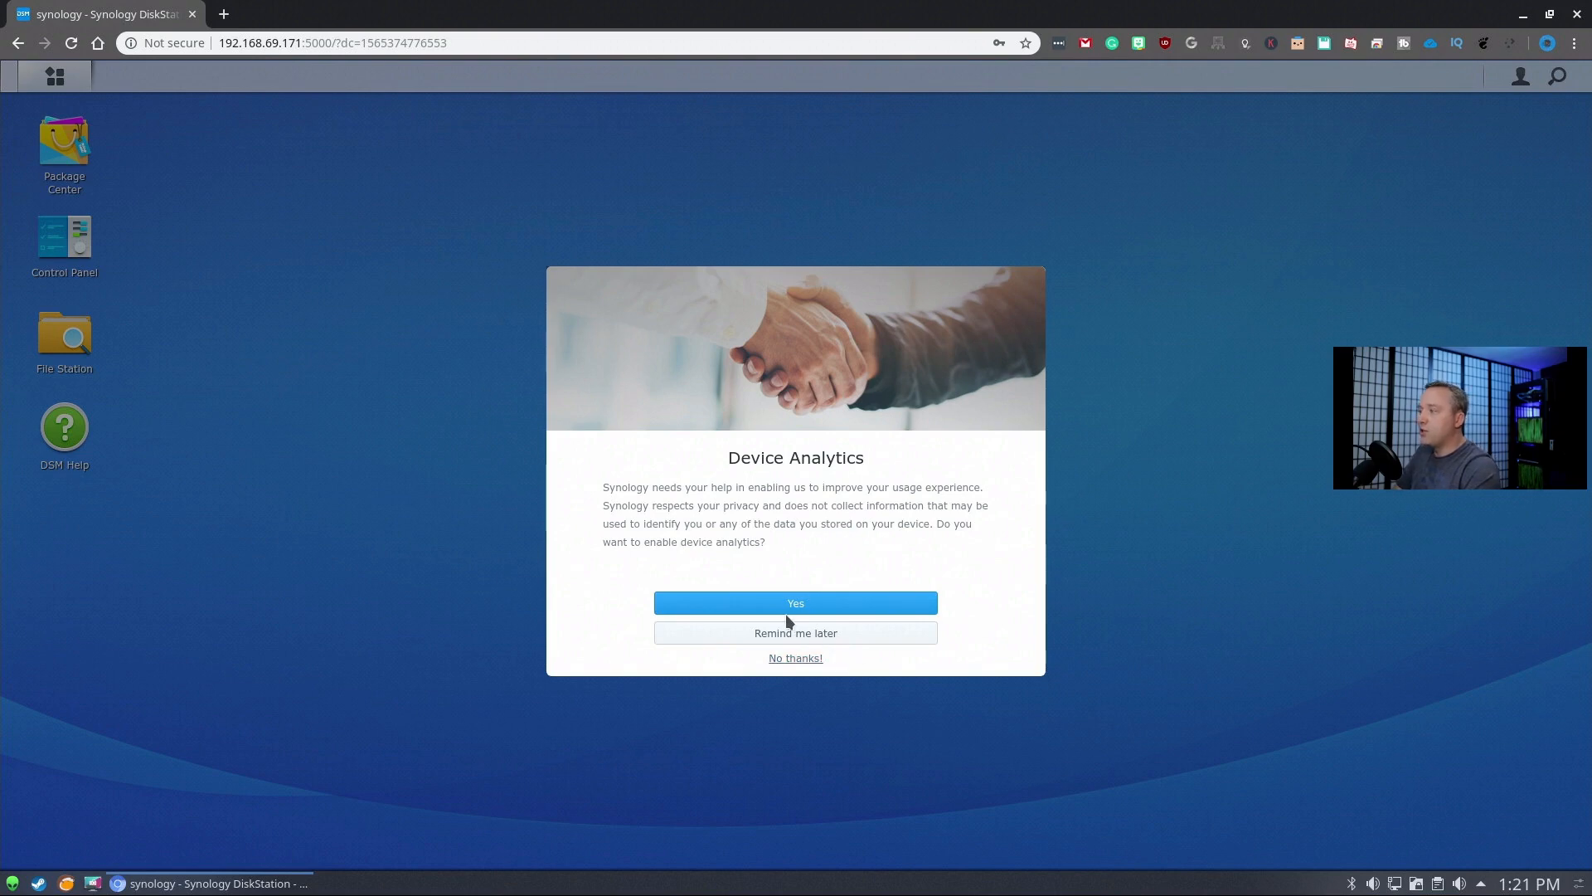
{"action": "left_click", "coordinate": [793, 659]}
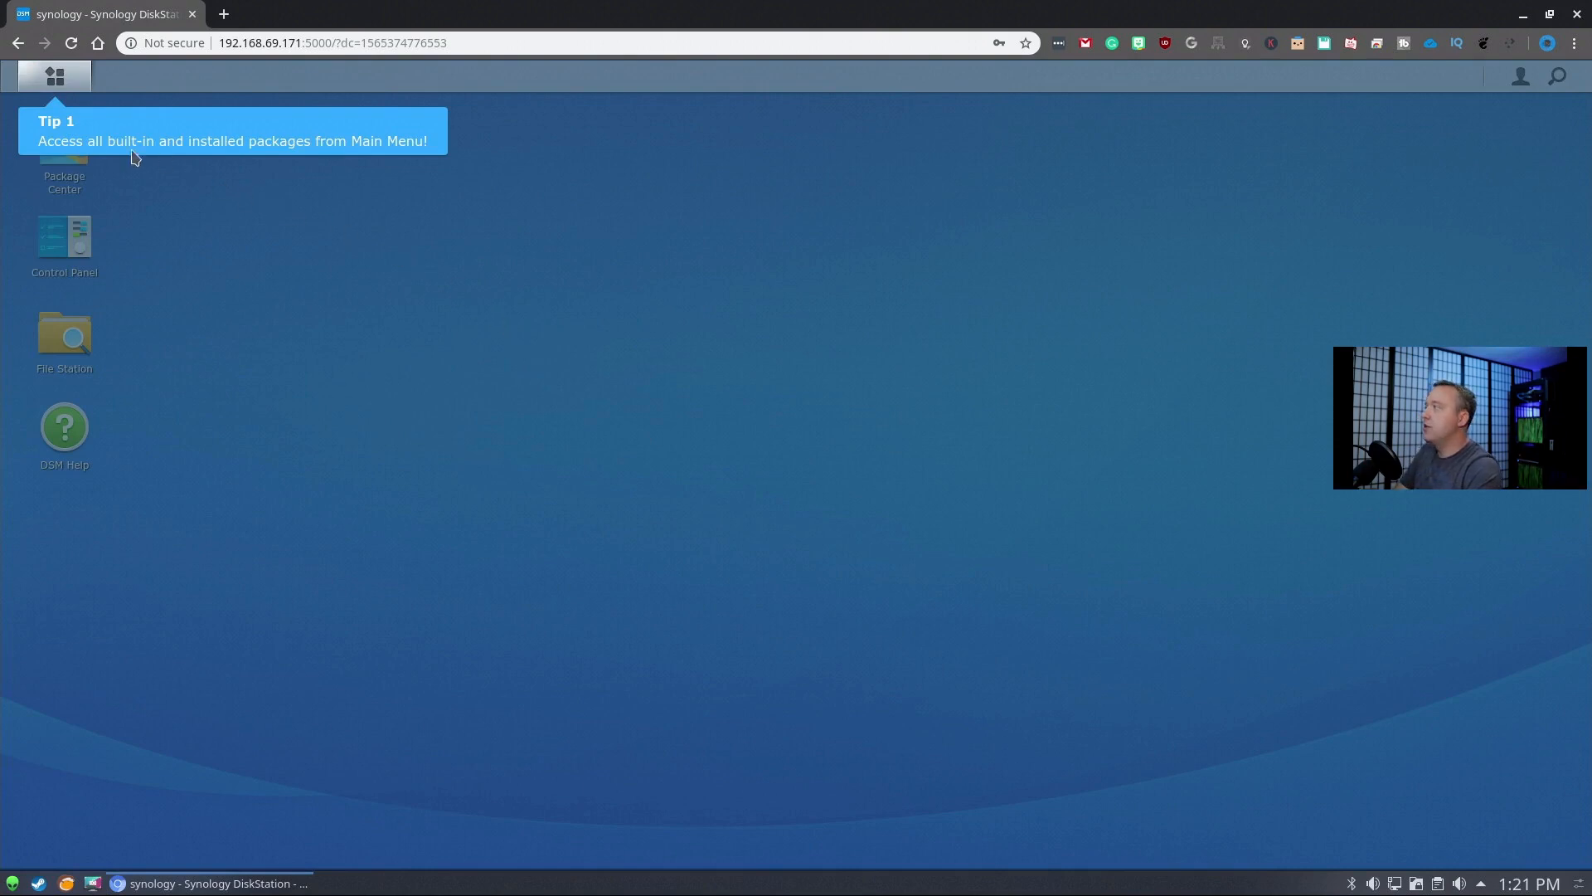
Step: Go through the introductory desktop tips, then dismiss the DSM Help notice and close the help window
{"action": "left_click", "coordinate": [50, 78]}
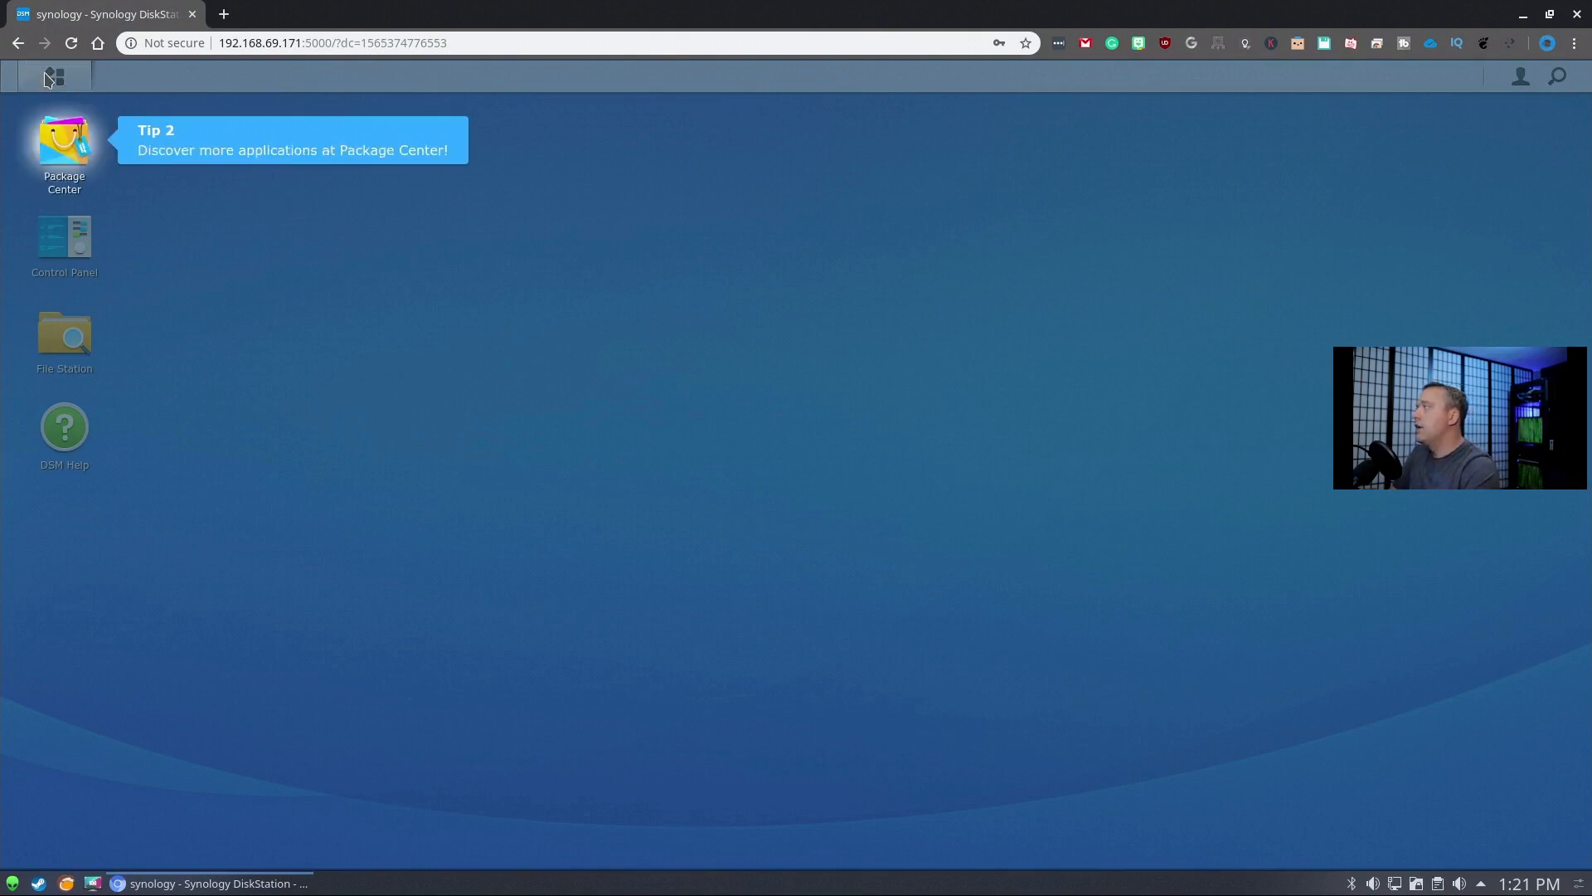
{"action": "left_click", "coordinate": [59, 149]}
{"action": "left_click", "coordinate": [65, 239]}
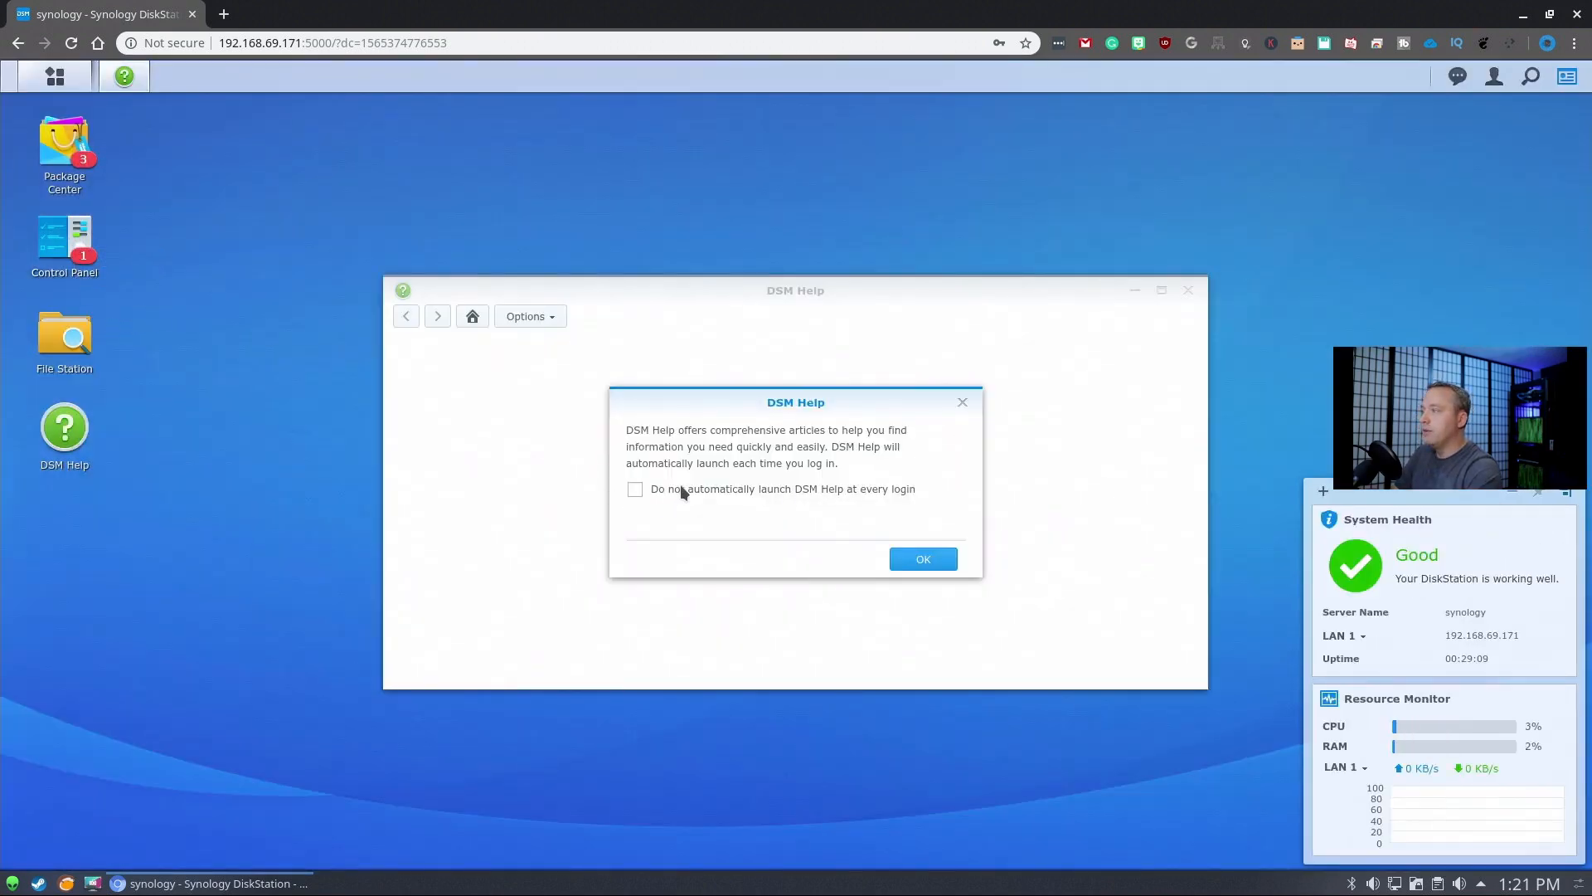
{"action": "left_click", "coordinate": [923, 559]}
{"action": "left_click", "coordinate": [1188, 290]}
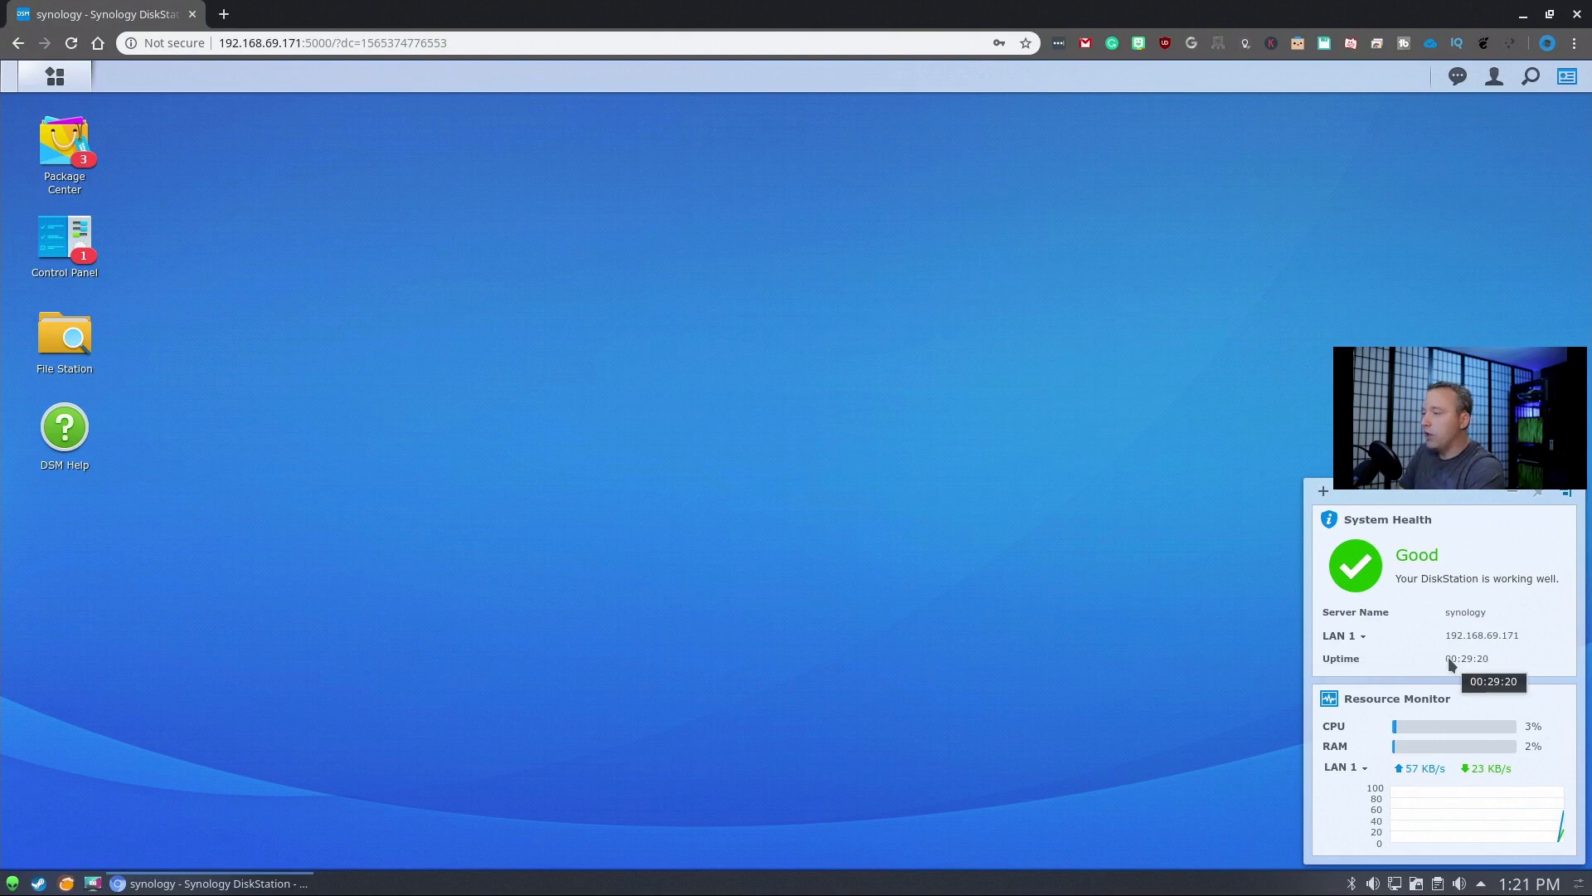
Step: Add the Storage and Recent Logs widgets and extend the widget panel upward to the desktop's full height
{"action": "left_click", "coordinate": [1324, 490]}
{"action": "left_click", "coordinate": [1324, 563]}
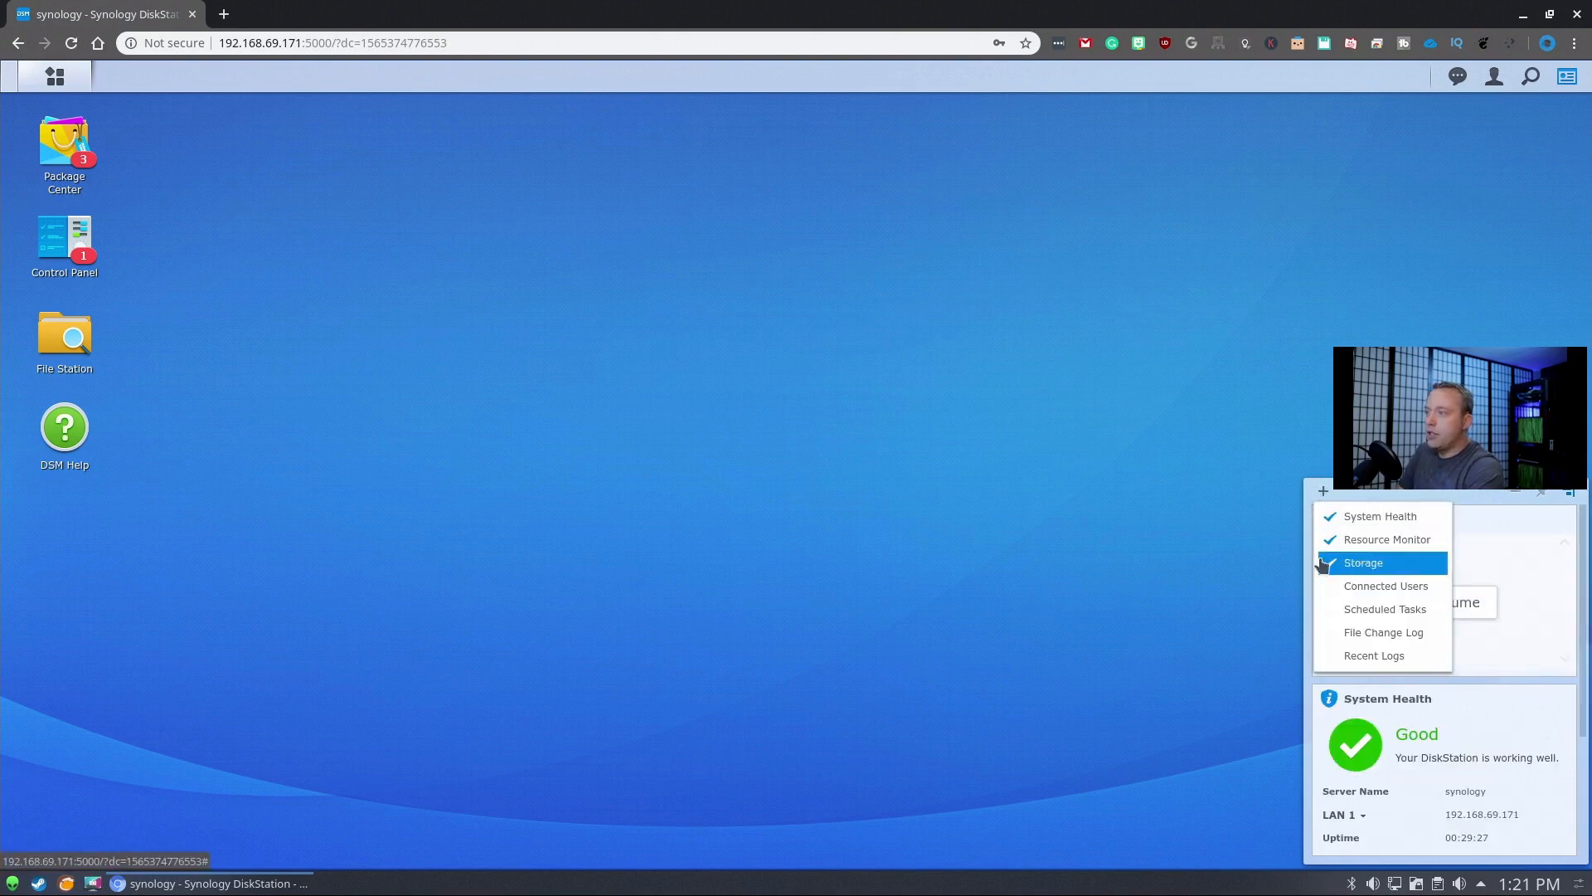
{"action": "left_click", "coordinate": [1402, 484]}
{"action": "left_click_drag", "start_coordinate": [1444, 495], "coordinate": [1448, 107]}
{"action": "left_click", "coordinate": [1324, 104]}
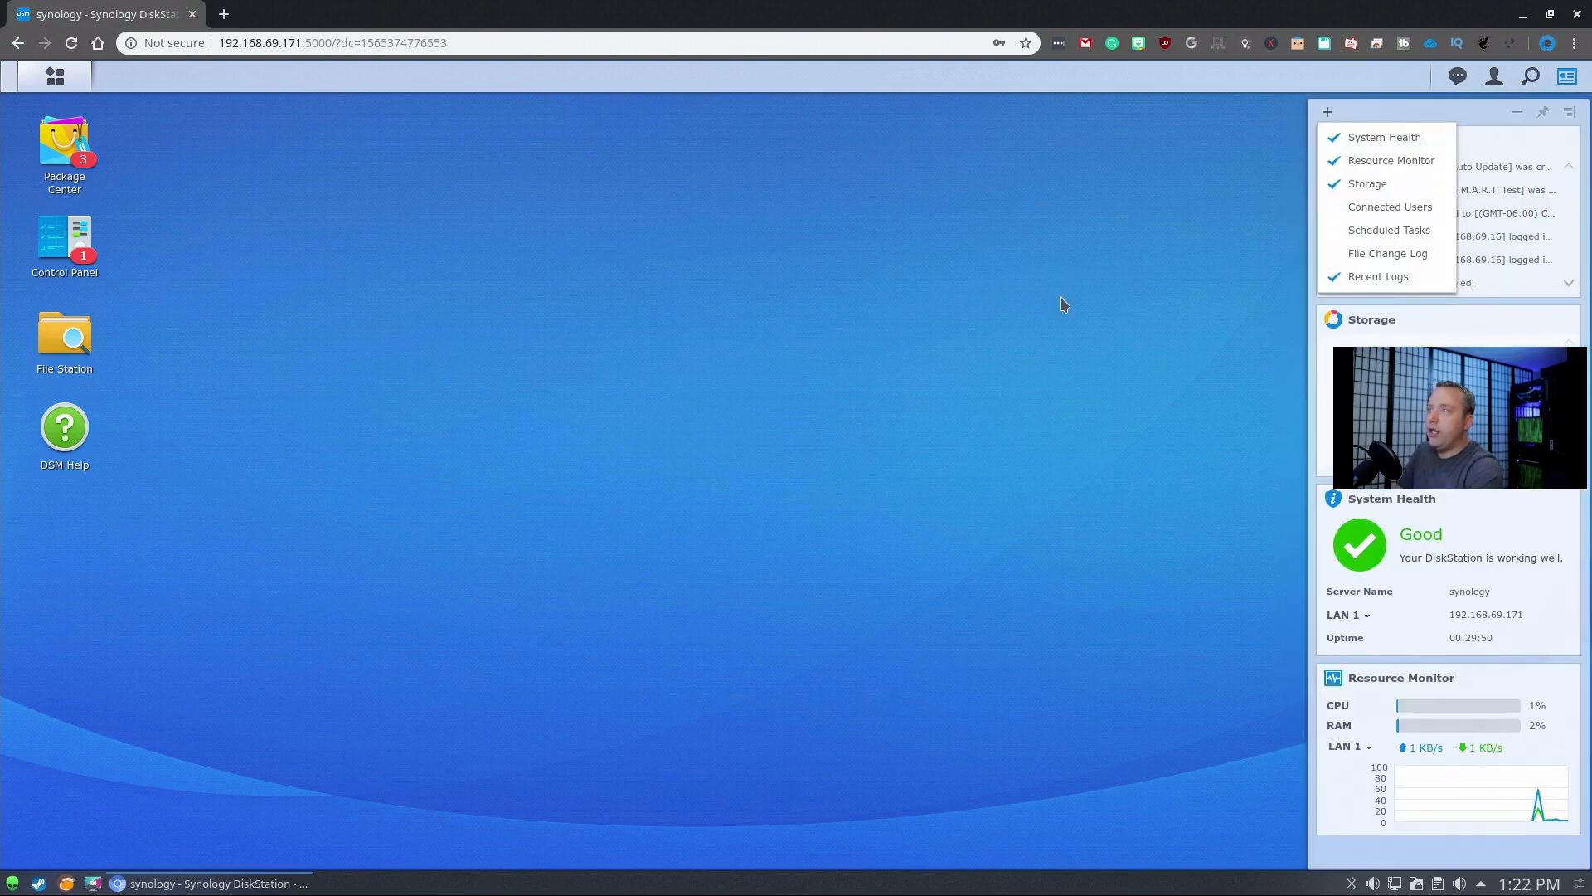
{"action": "left_click", "coordinate": [1117, 288]}
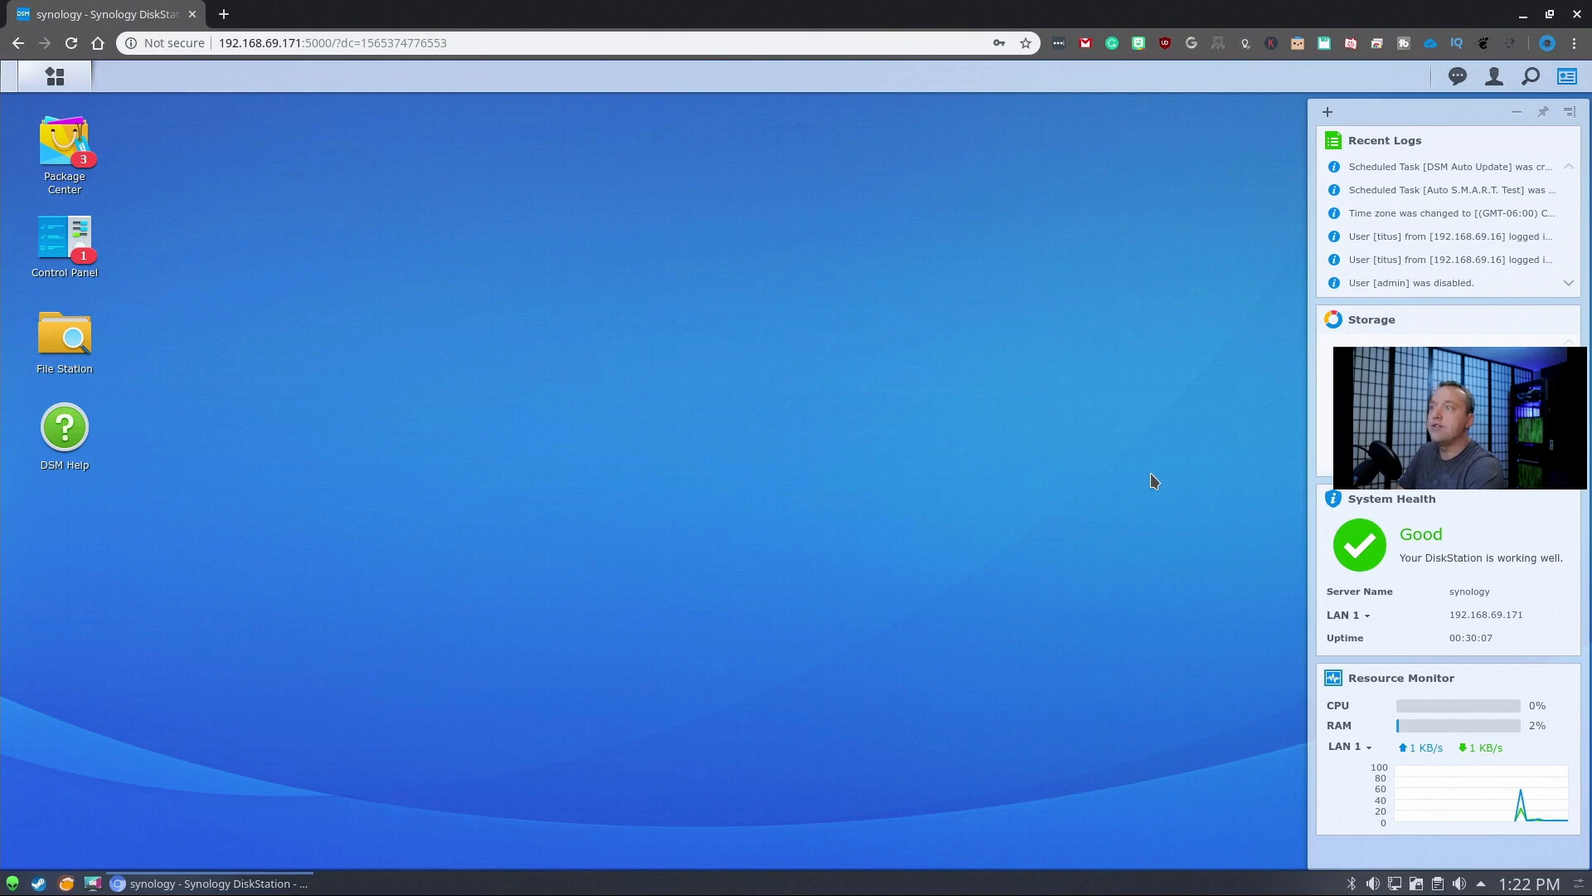
Step: Open the Control Panel and compare the settings offered in its basic and advanced modes
{"action": "left_click", "coordinate": [69, 235]}
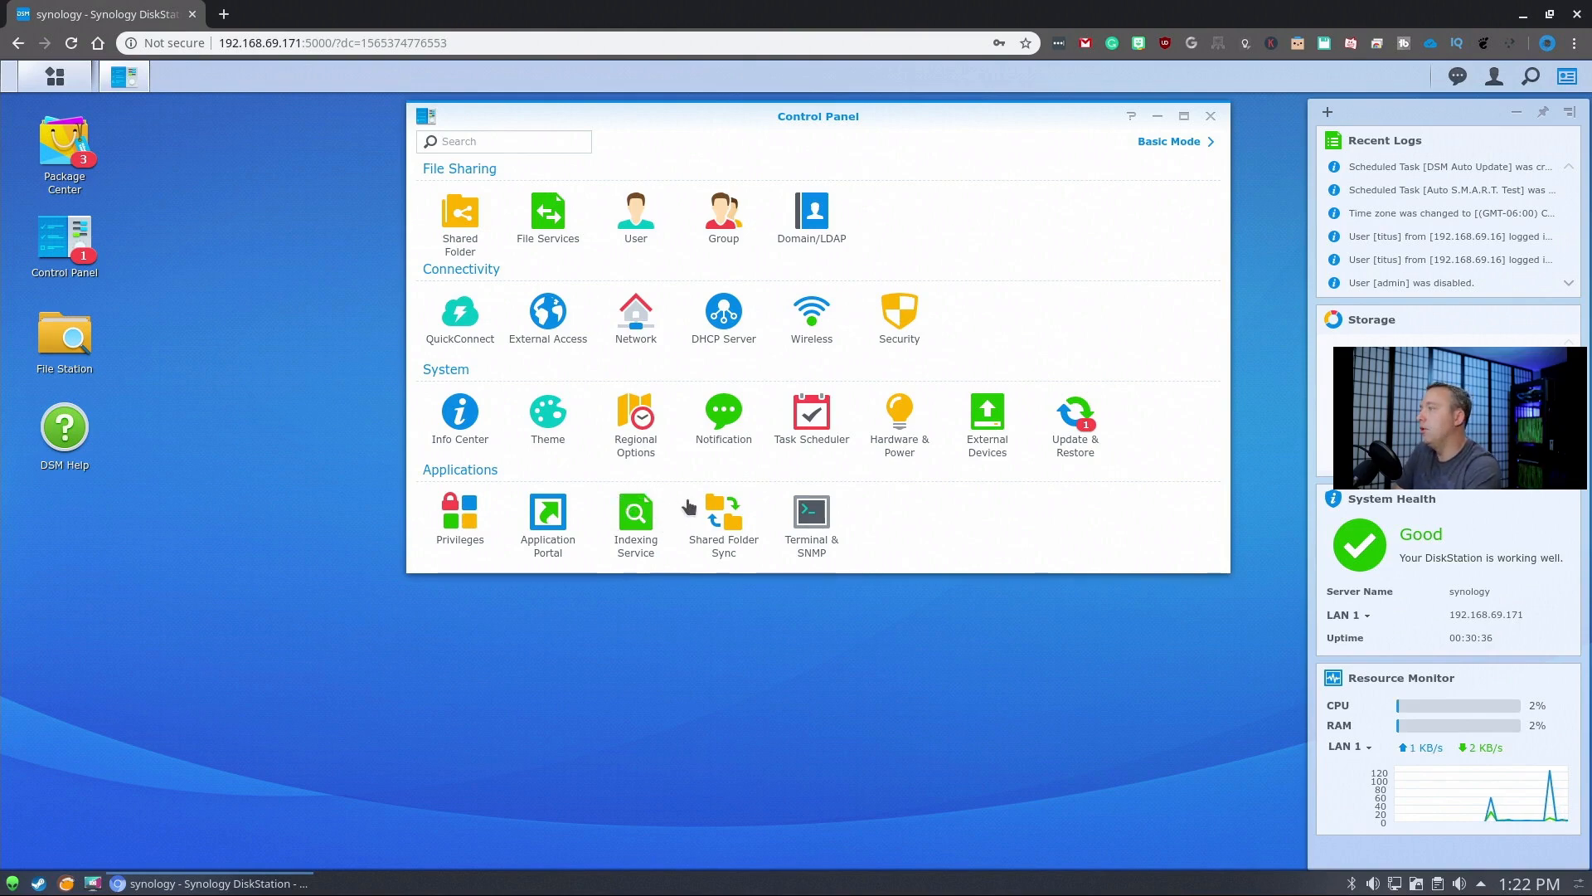
{"action": "left_click", "coordinate": [1179, 145]}
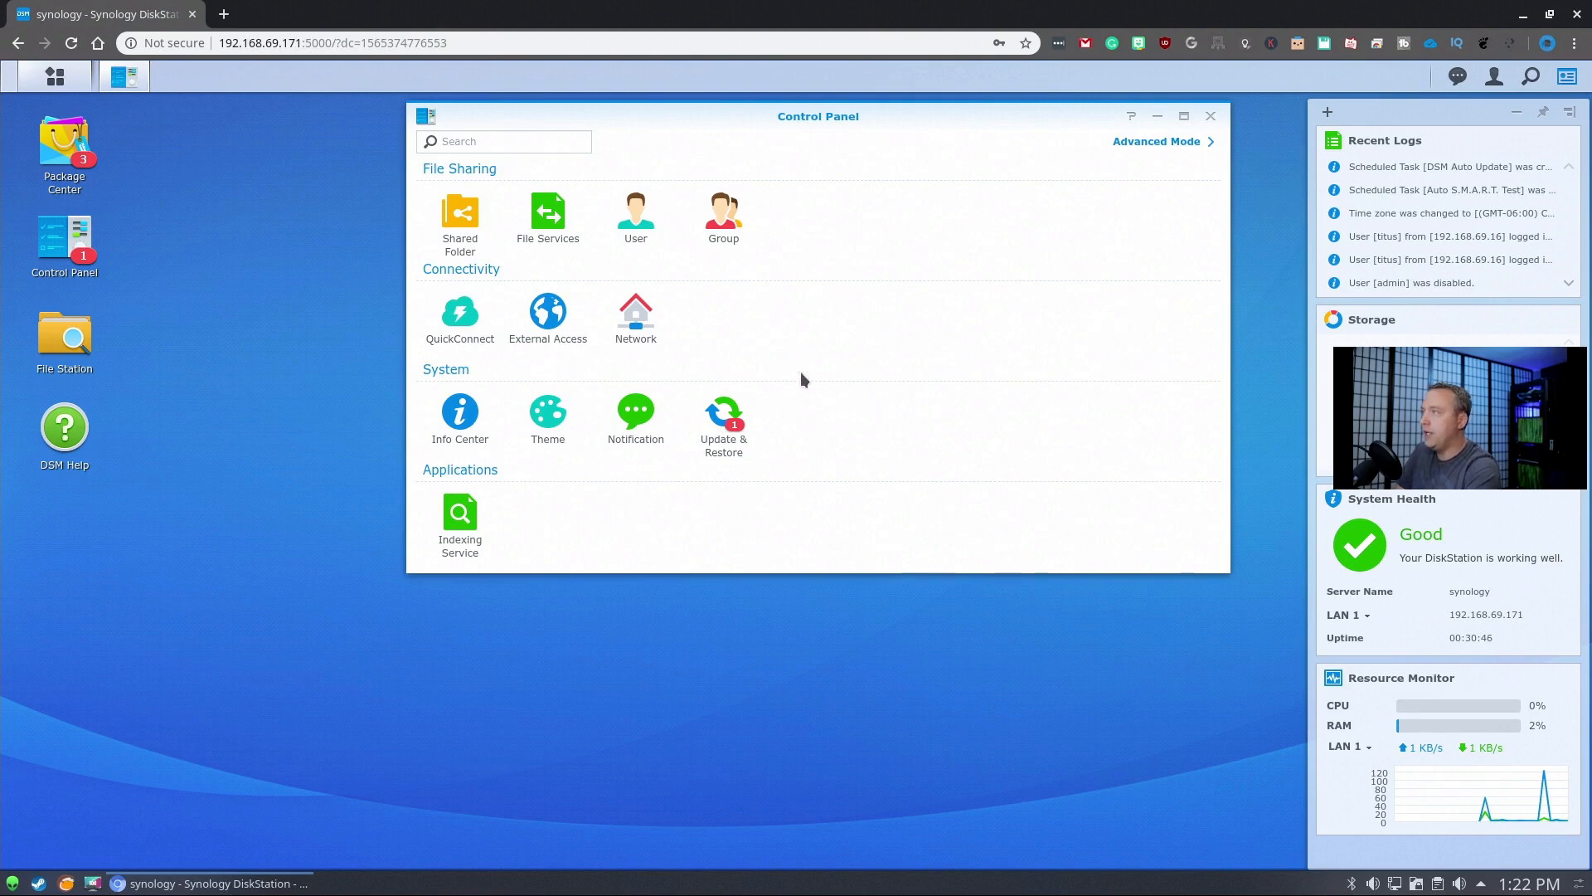
{"action": "left_click", "coordinate": [1143, 143]}
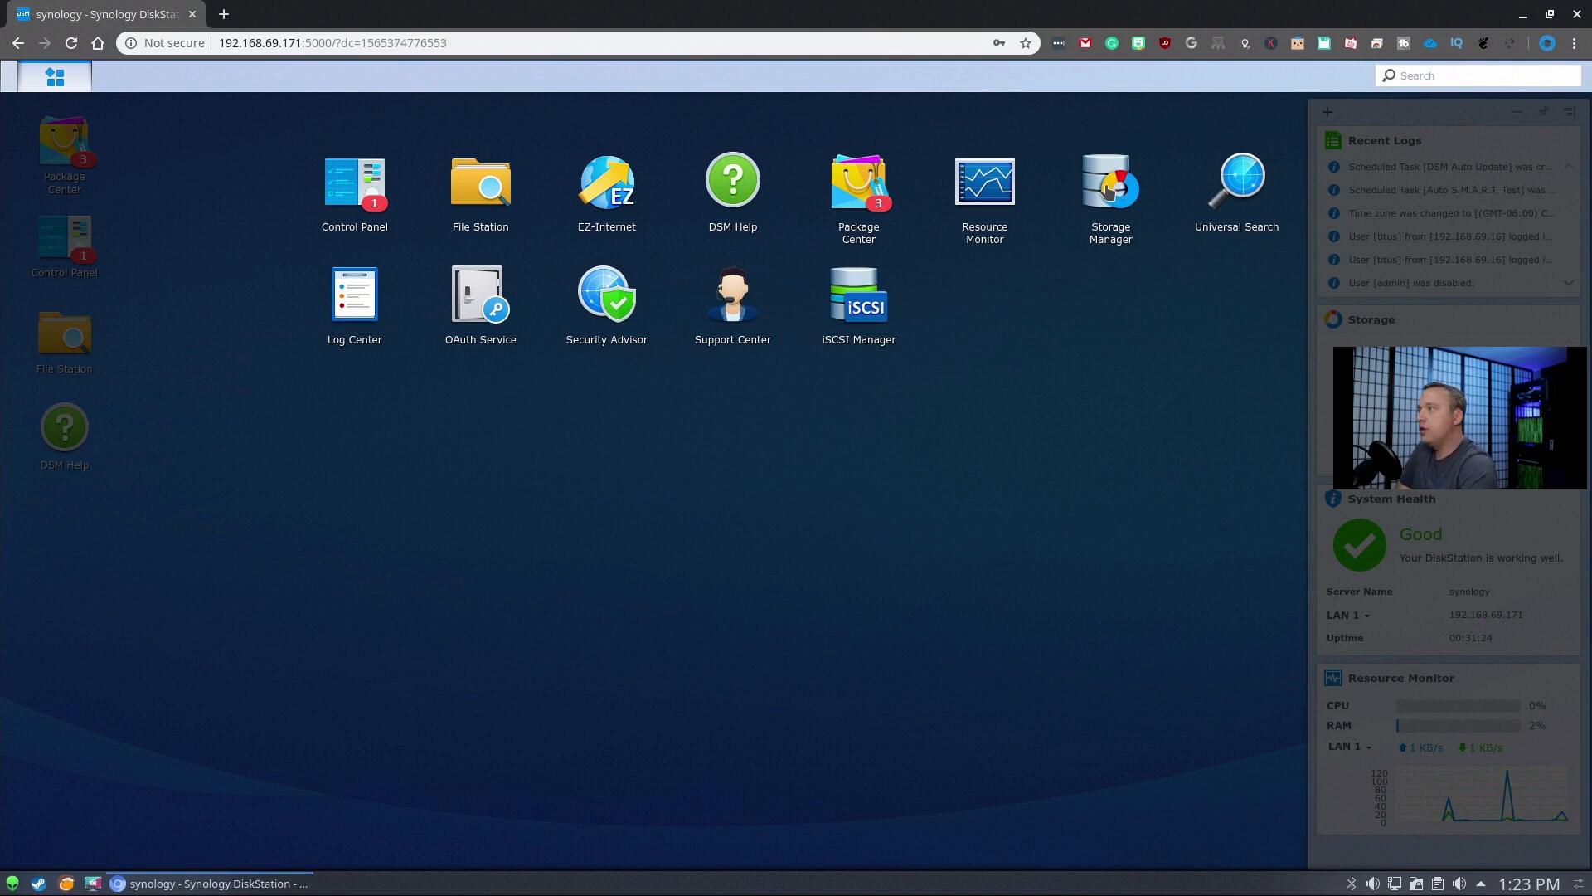
Step: Add desktop shortcuts for Storage Manager and iSCSI Manager below DSM Help
{"action": "left_click_drag", "start_coordinate": [1116, 192], "coordinate": [83, 493]}
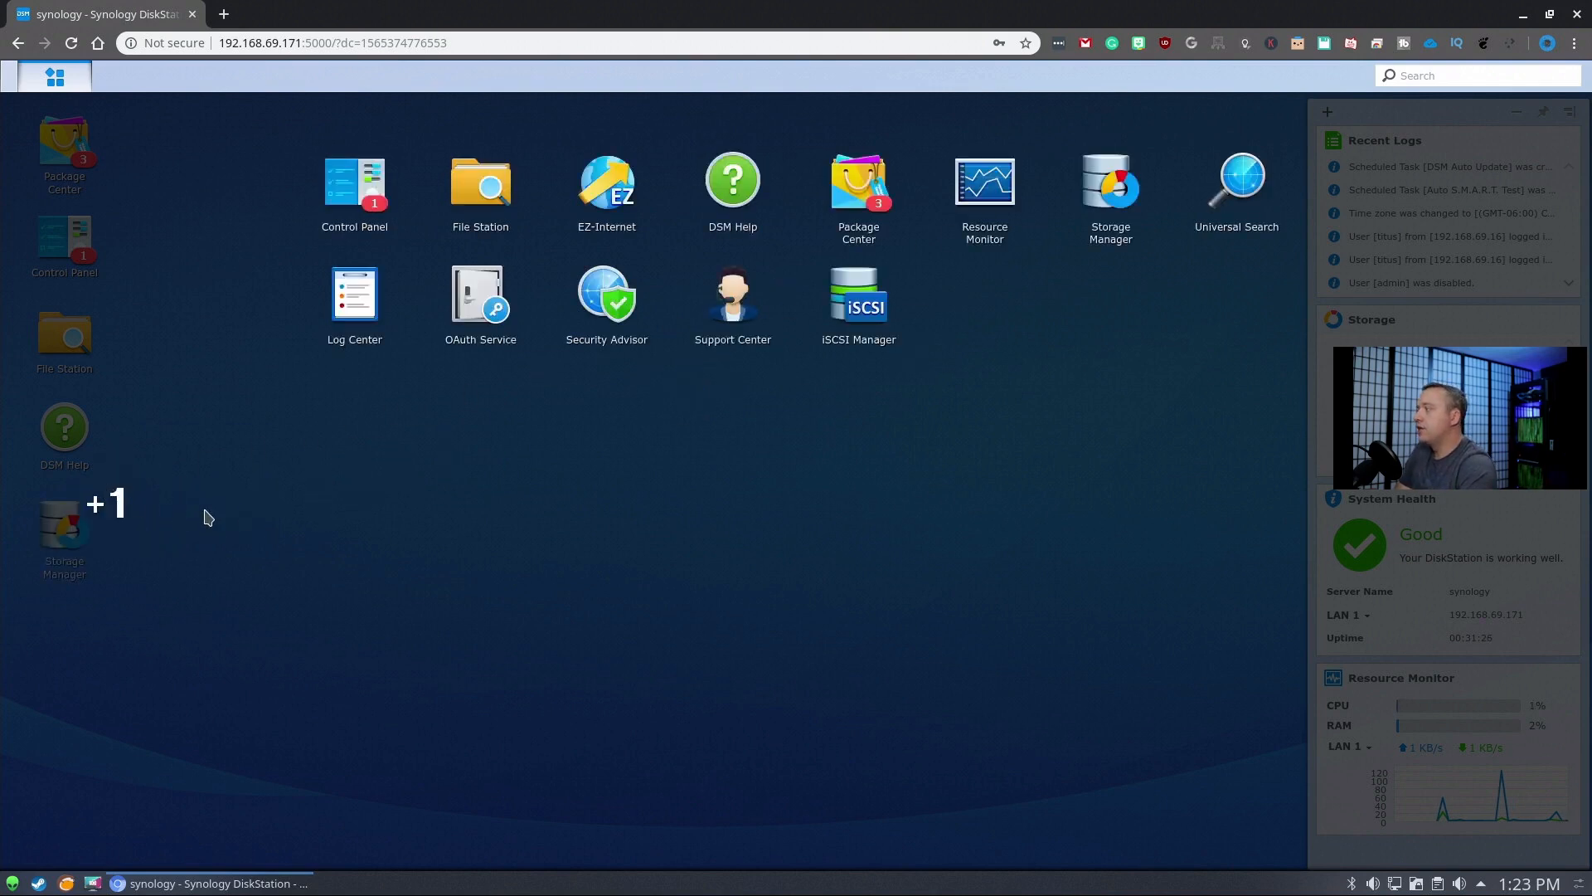
{"action": "left_click_drag", "start_coordinate": [854, 310], "coordinate": [52, 652]}
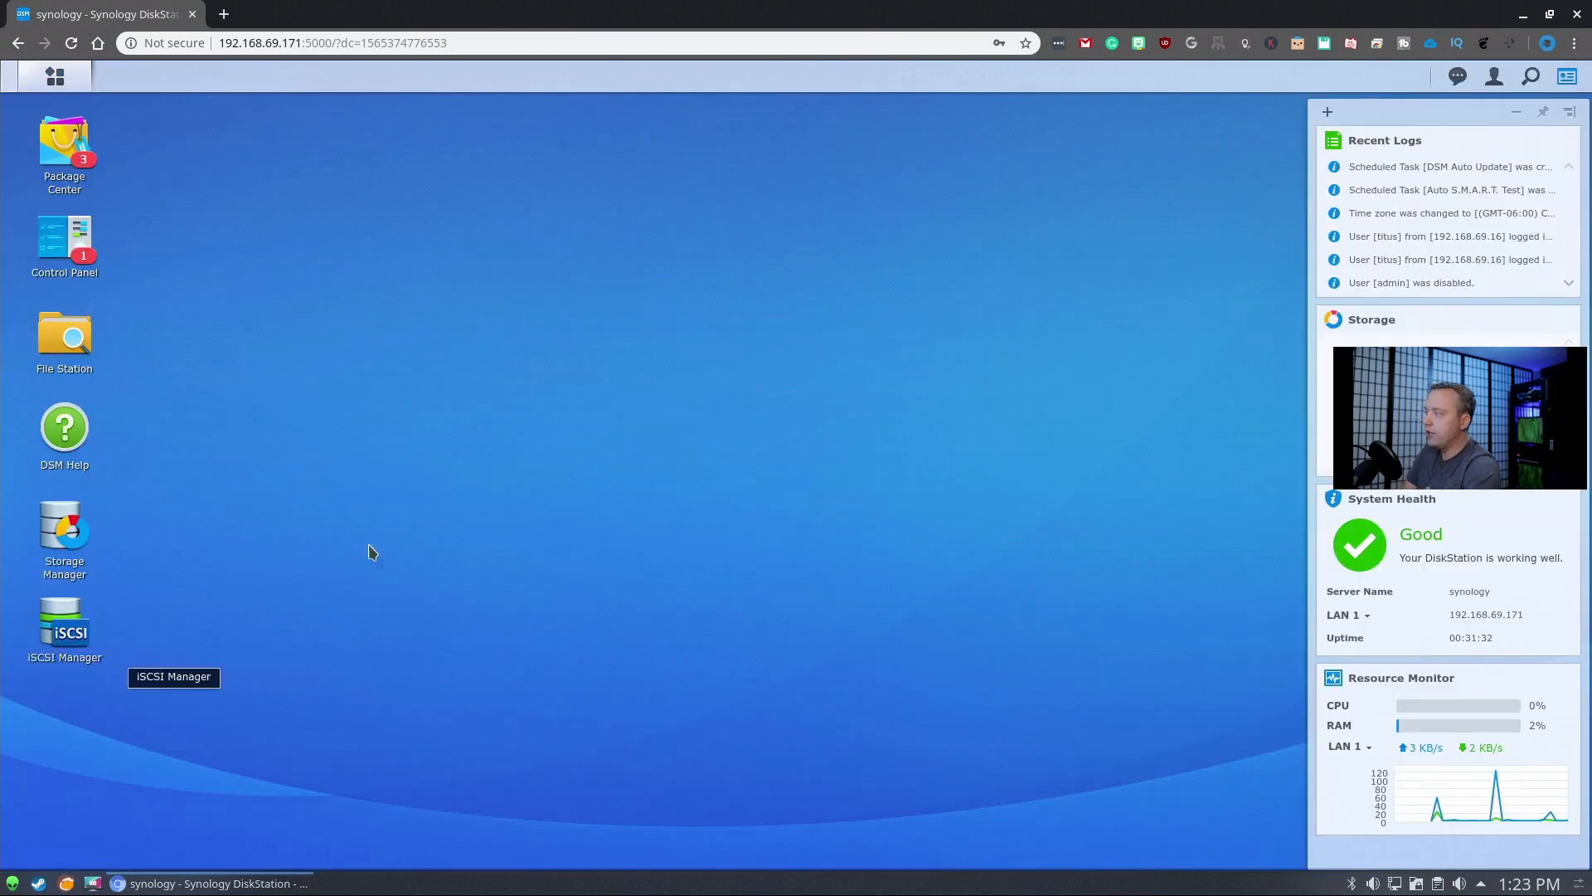
Step: Open Storage Manager and examine its overview, volume, storage pool, HDD/SSD and SSD cache pages
{"action": "left_click", "coordinate": [60, 535]}
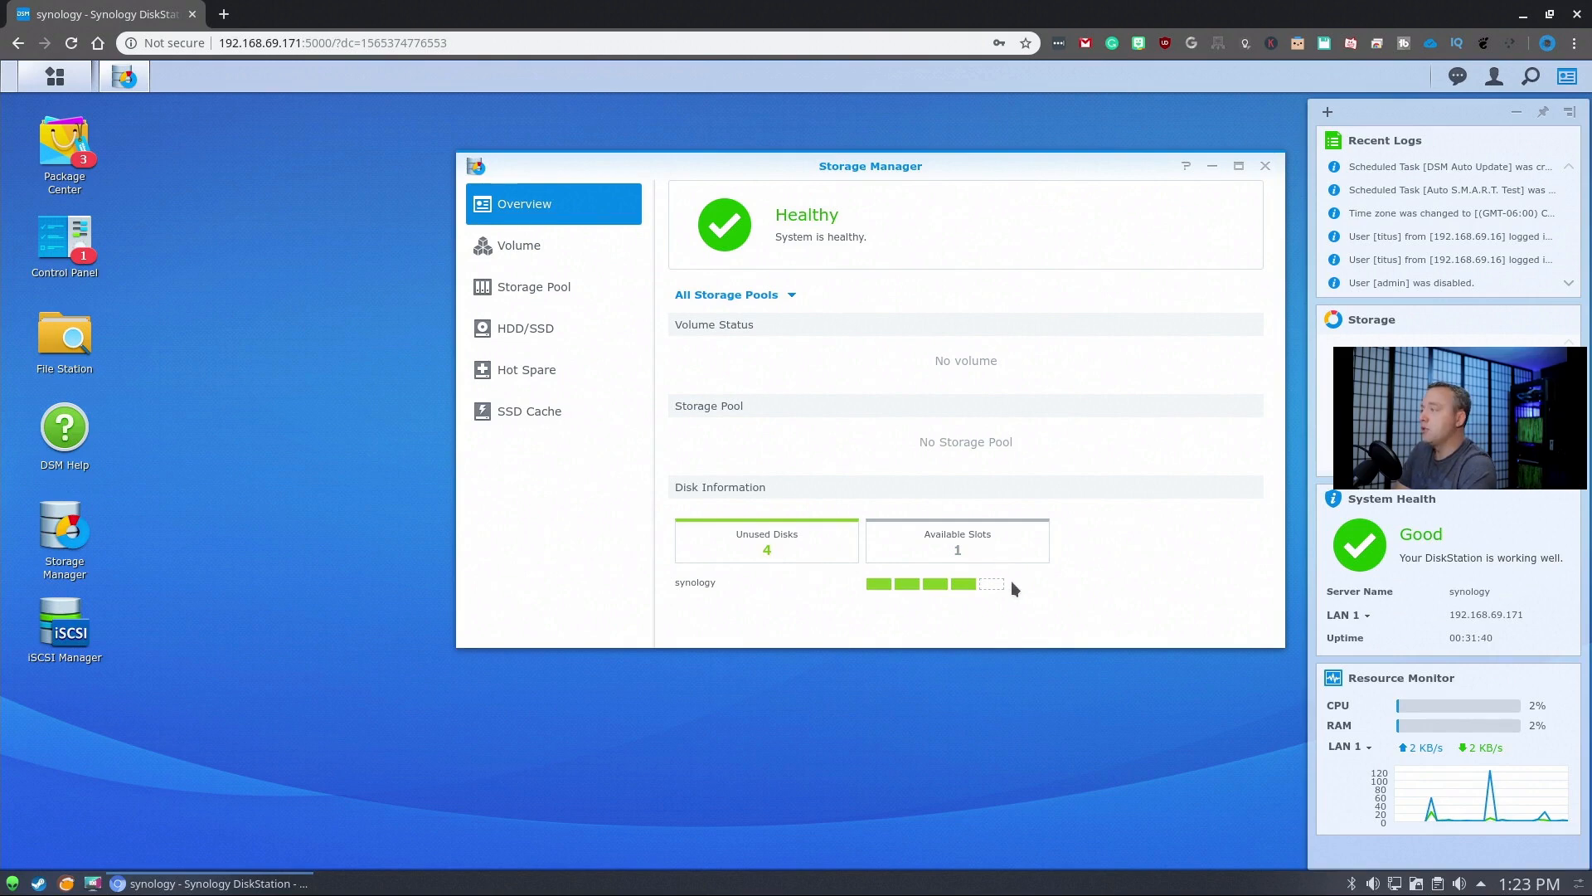
{"action": "left_click", "coordinate": [535, 251]}
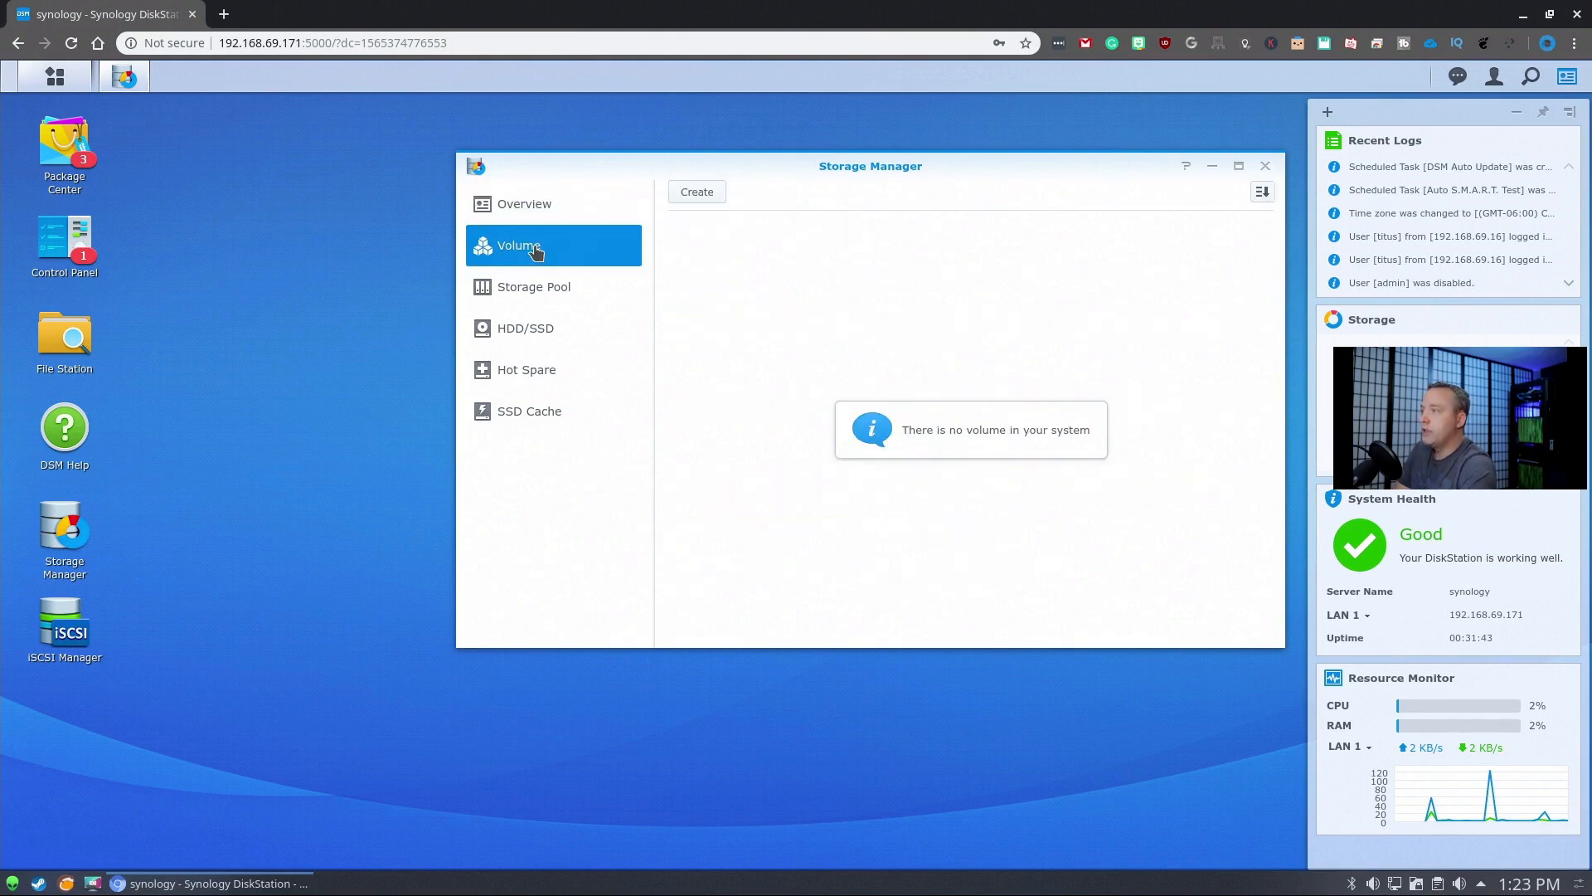
{"action": "left_click", "coordinate": [533, 289]}
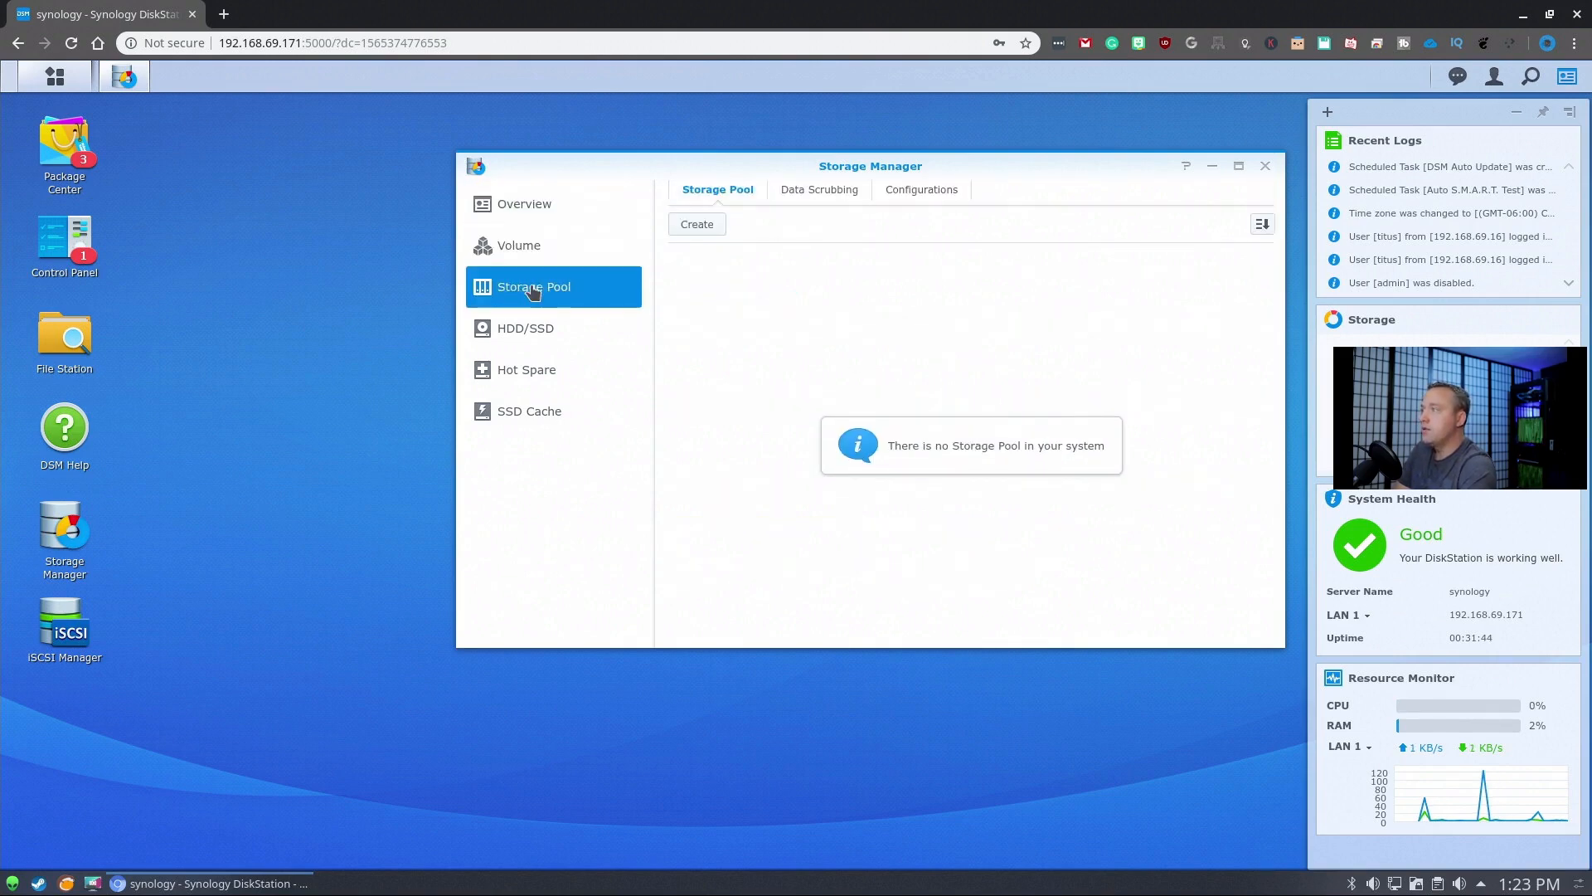
{"action": "left_click", "coordinate": [496, 330]}
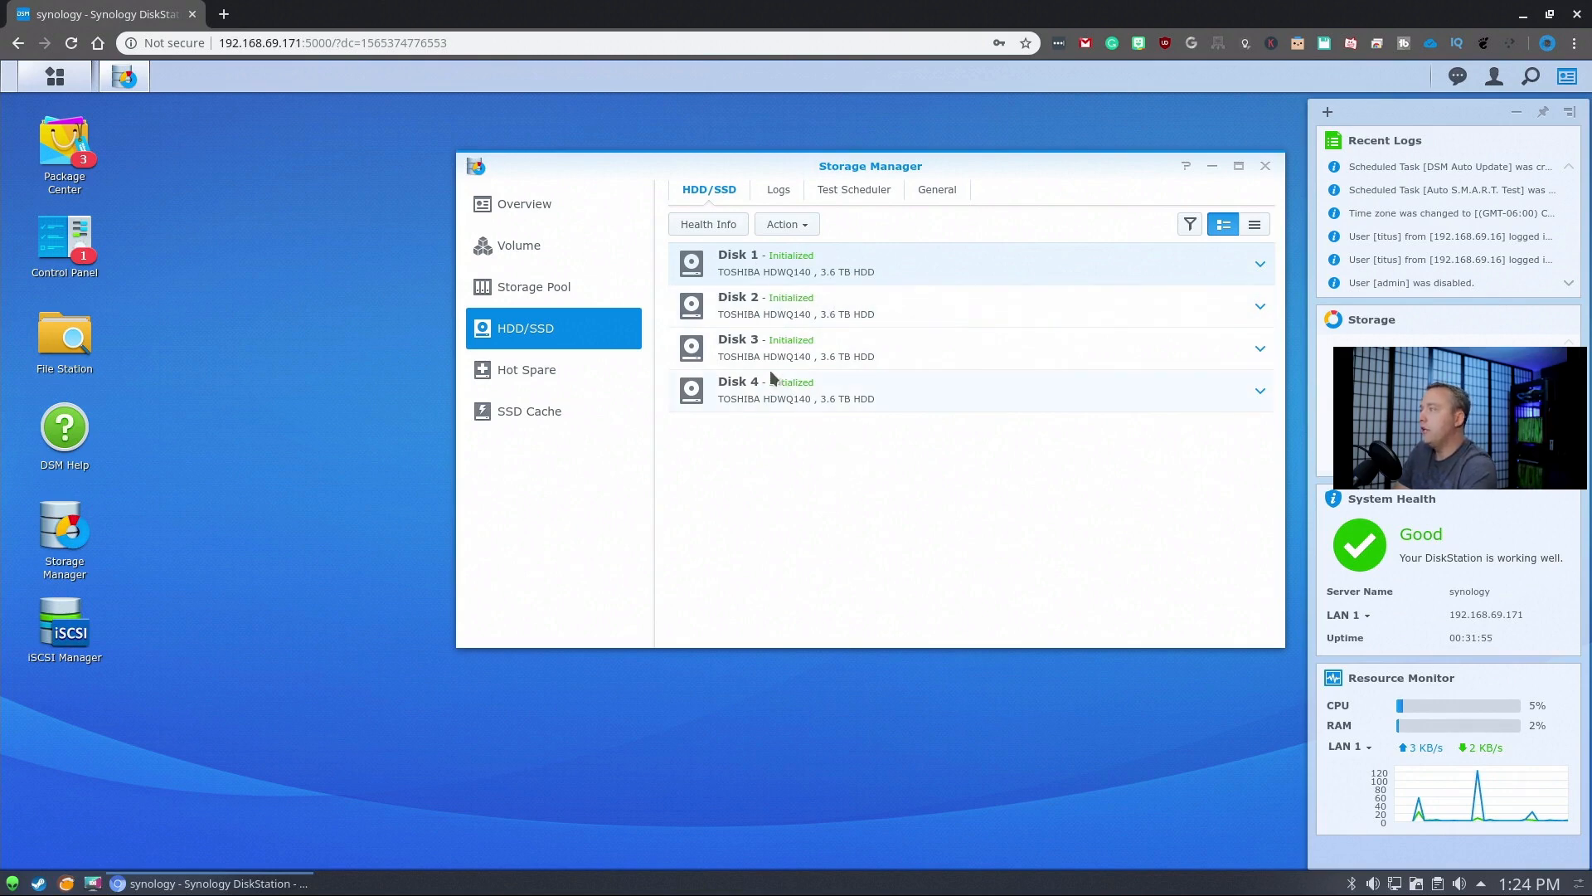
{"action": "left_click", "coordinate": [525, 415]}
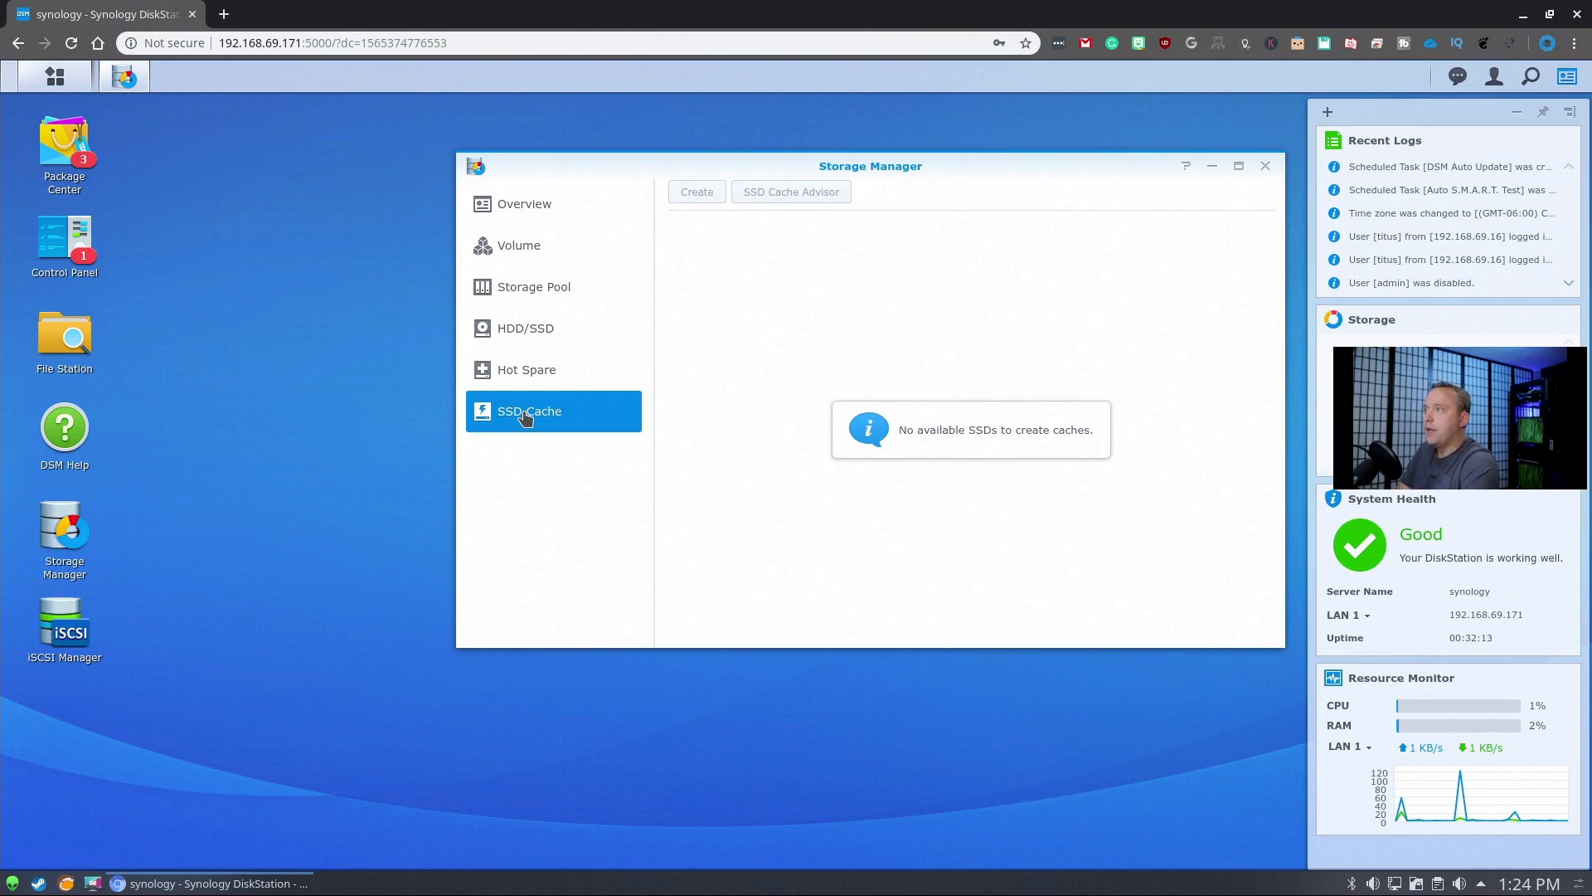
{"action": "left_click", "coordinate": [532, 292]}
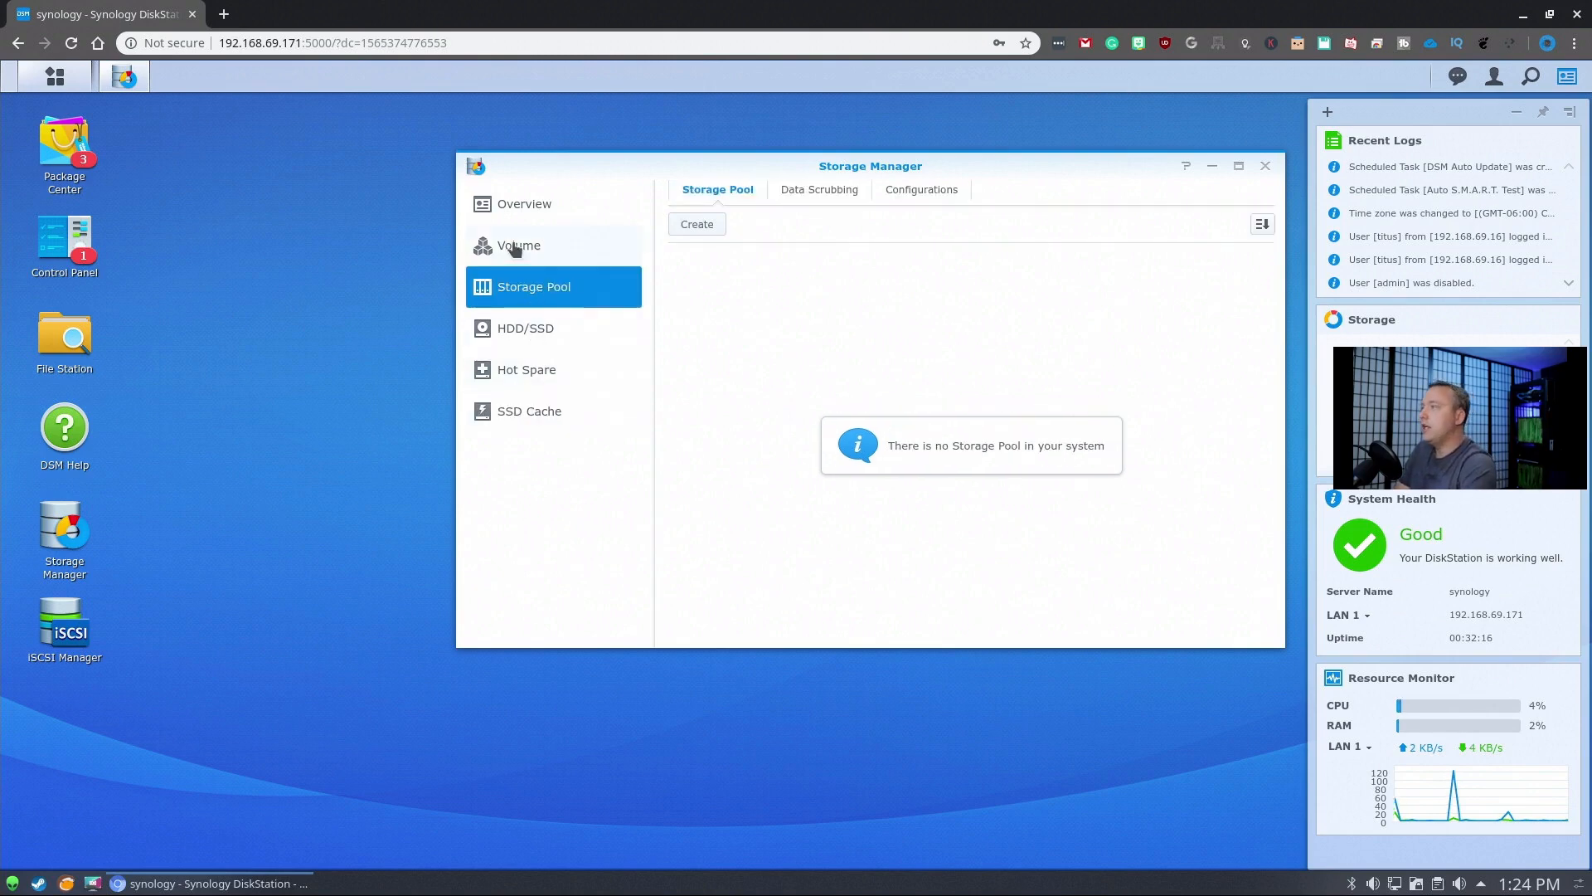
Step: Start creating a volume in Custom mode on a new storage pool of the Better performance type
{"action": "left_click", "coordinate": [514, 248]}
{"action": "left_click", "coordinate": [697, 194]}
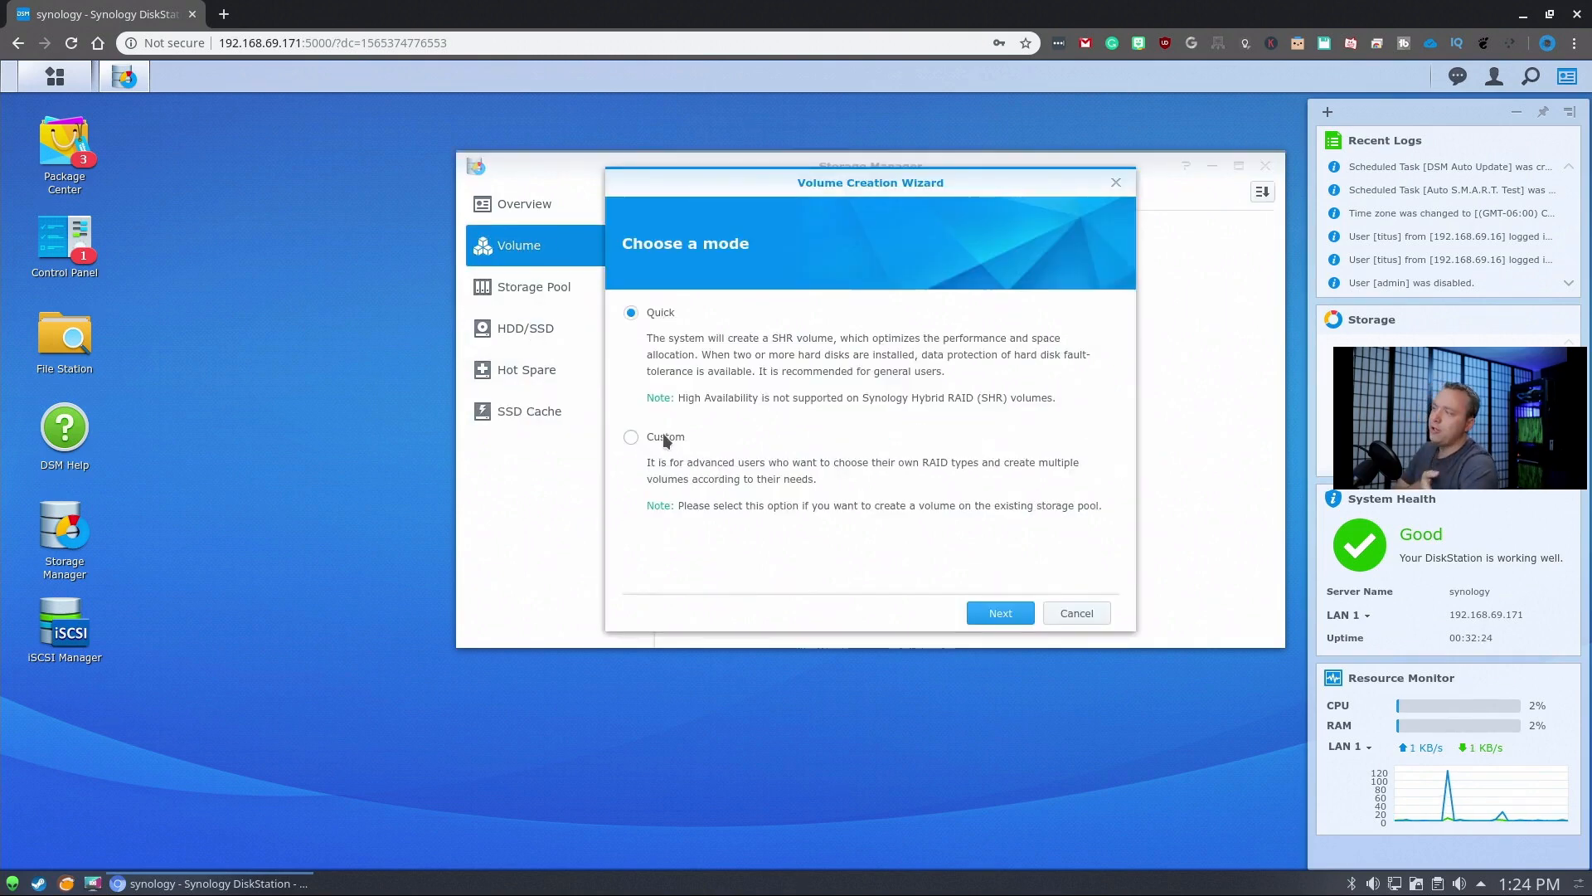
{"action": "left_click", "coordinate": [665, 440]}
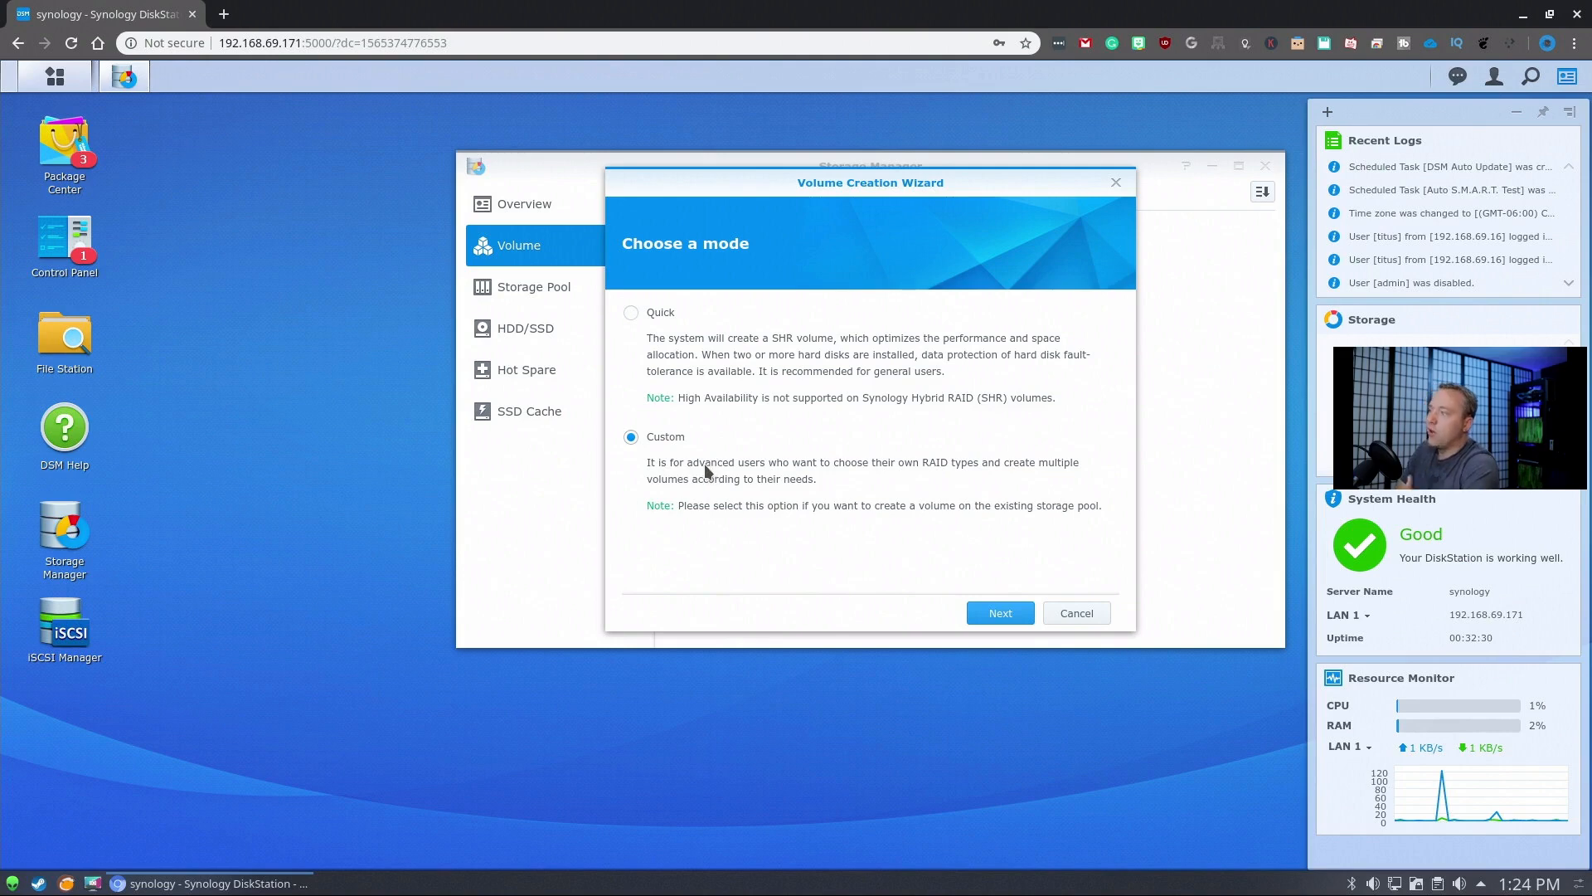
{"action": "left_click", "coordinate": [1001, 615]}
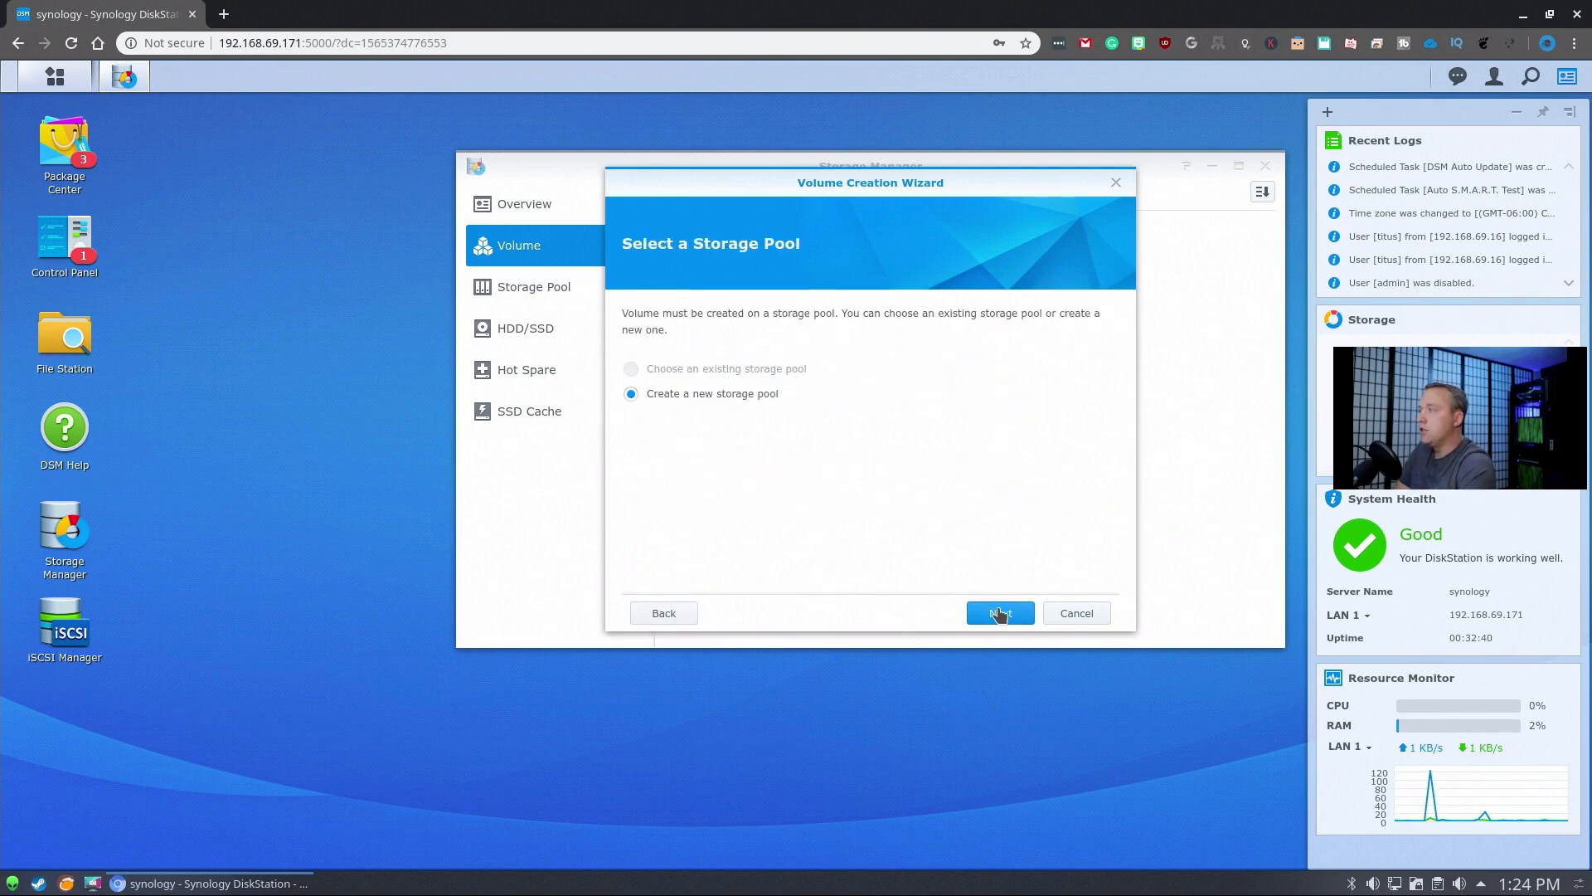
{"action": "left_click", "coordinate": [999, 614]}
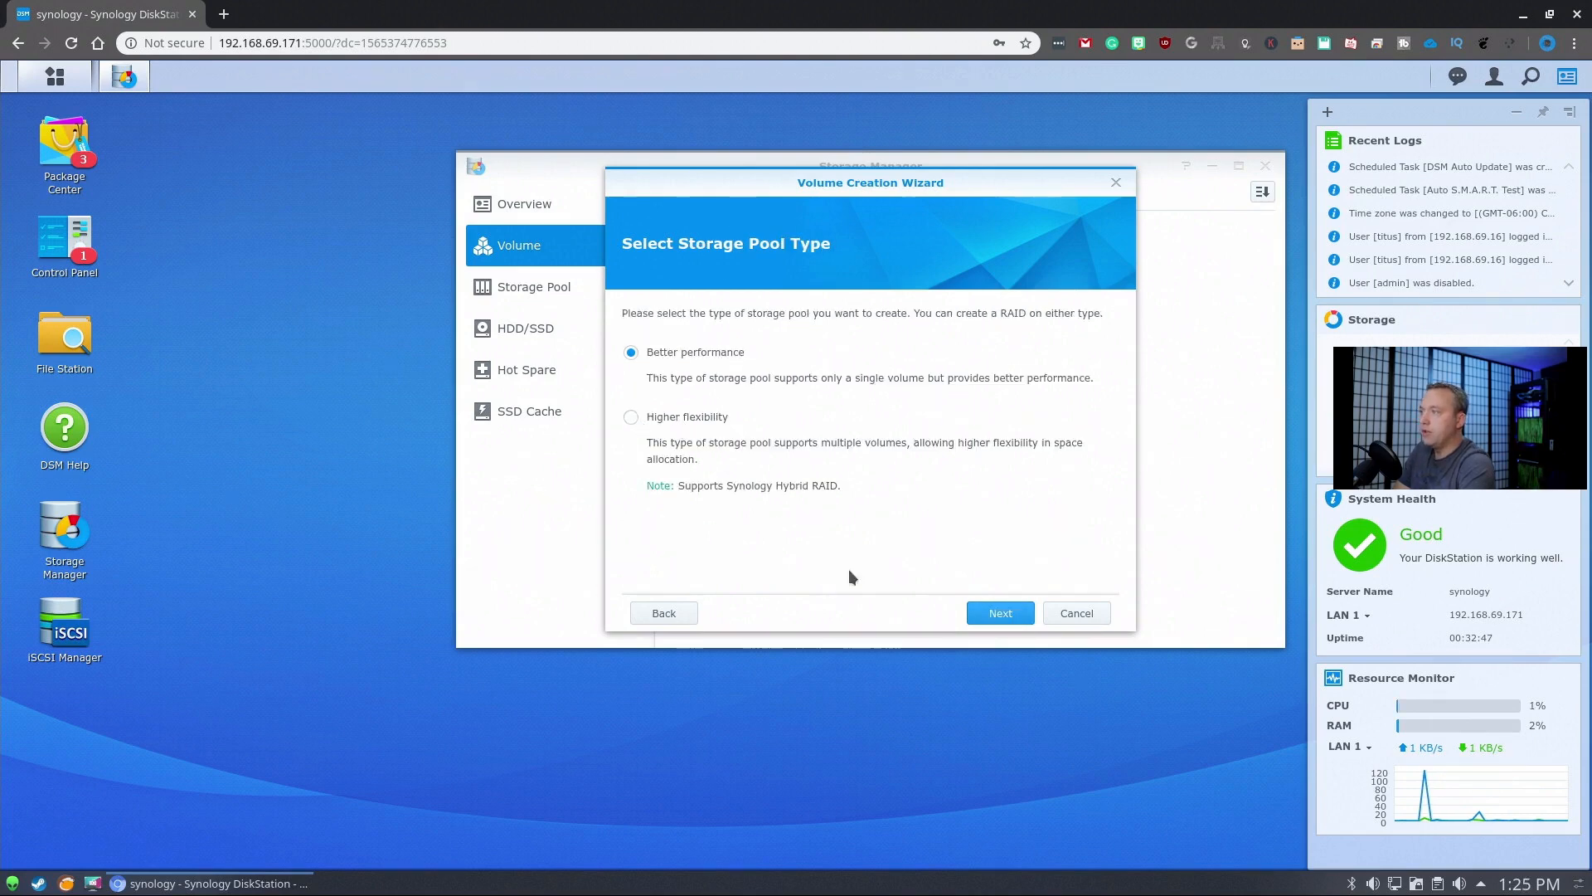
{"action": "left_click", "coordinate": [995, 613]}
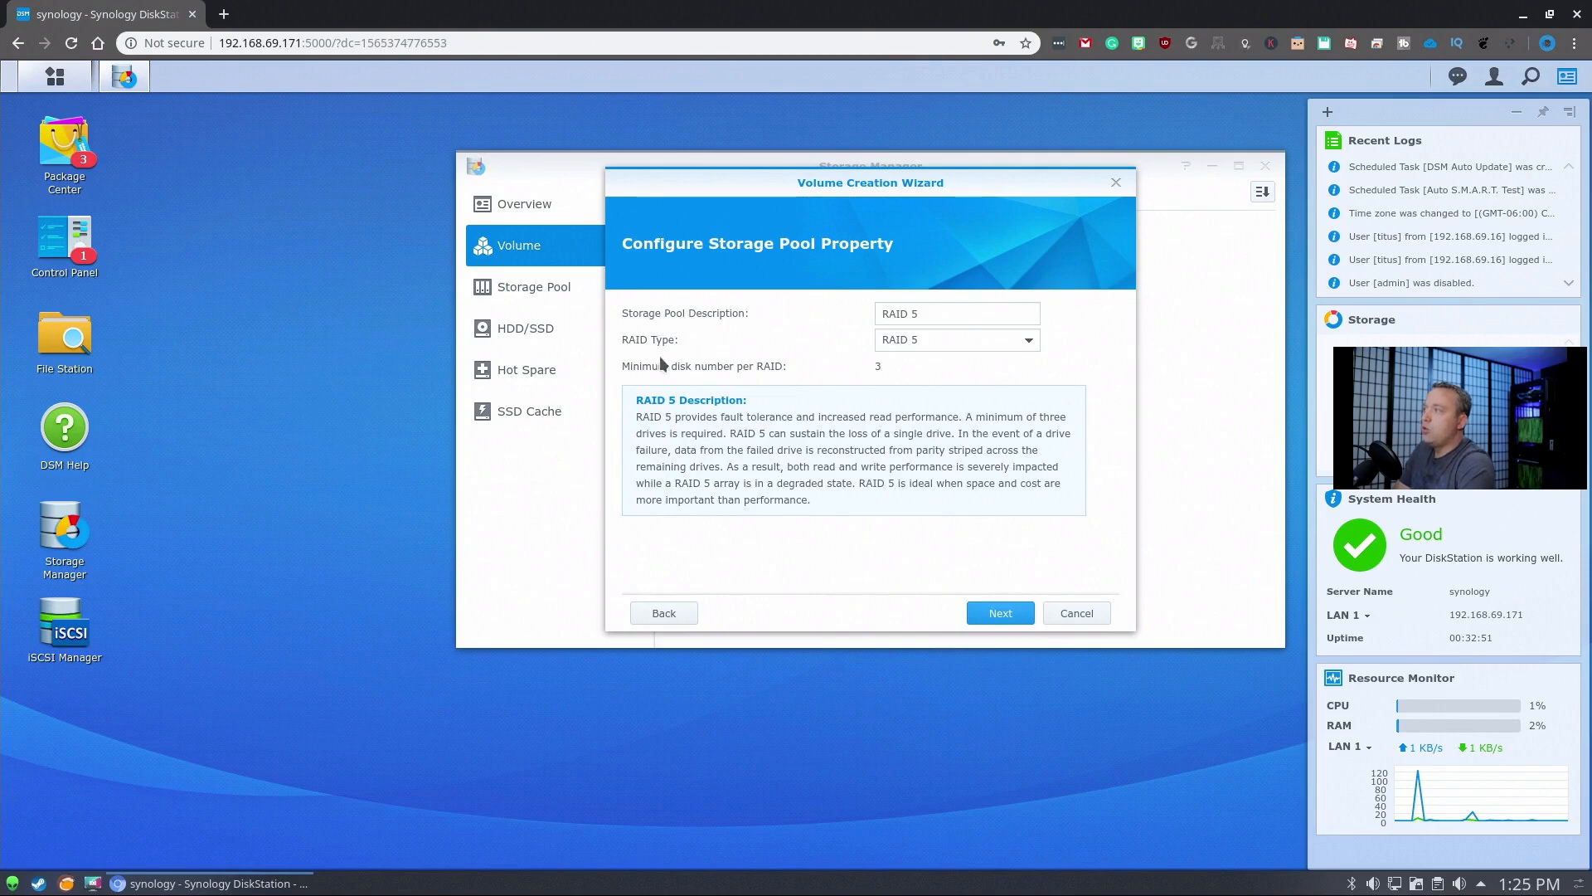
Step: Set the new storage pool's RAID type to RAID 10 after comparing its description with that of RAID 5
{"action": "left_click", "coordinate": [1029, 344]}
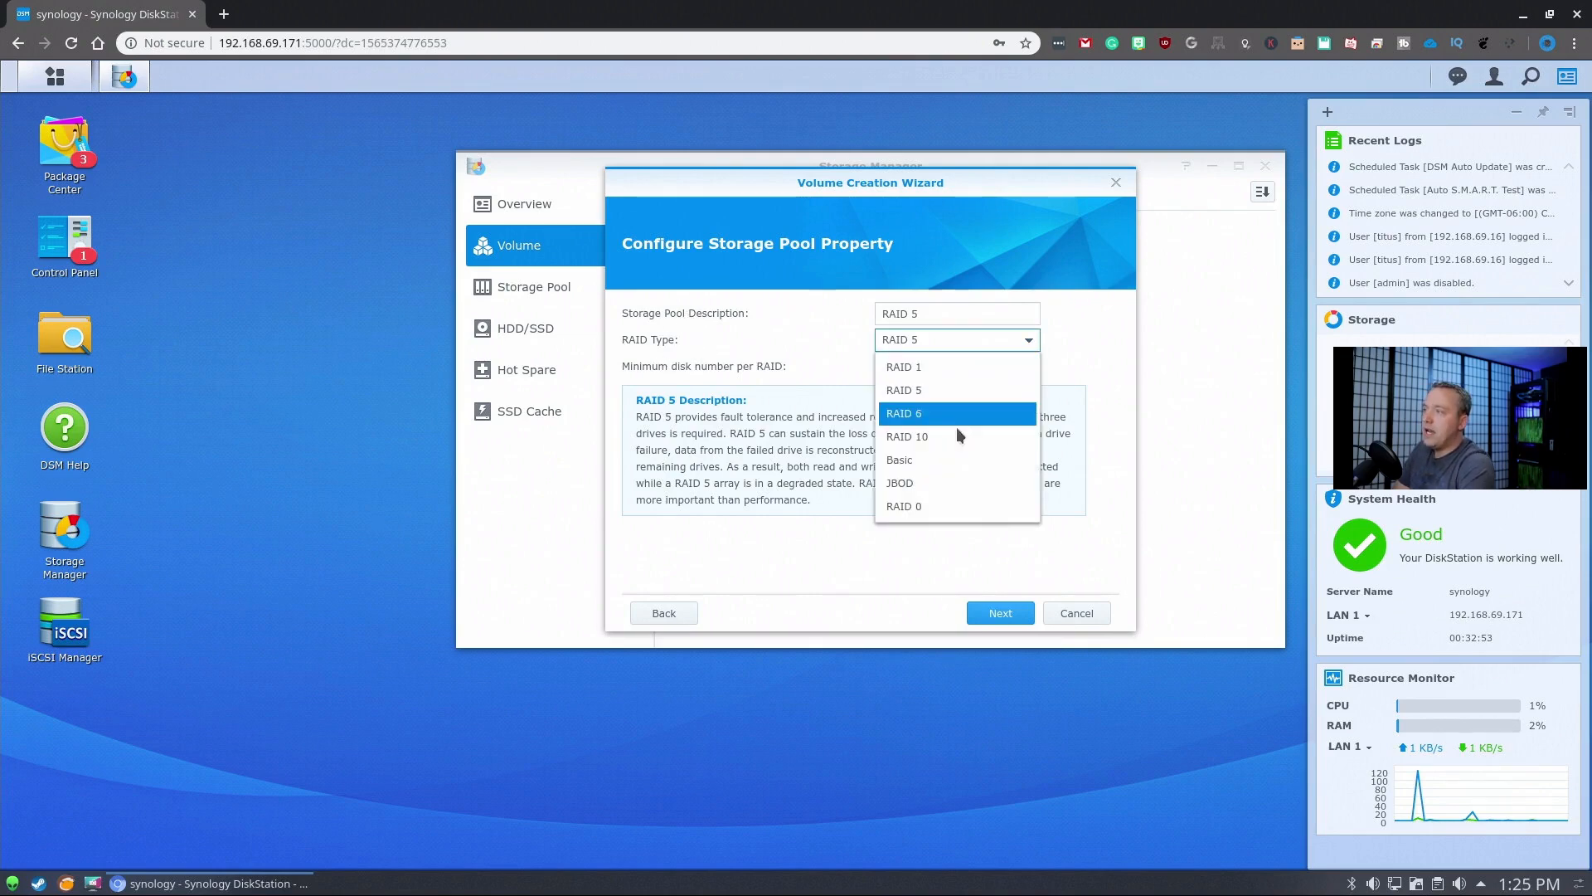
{"action": "left_click", "coordinate": [952, 437]}
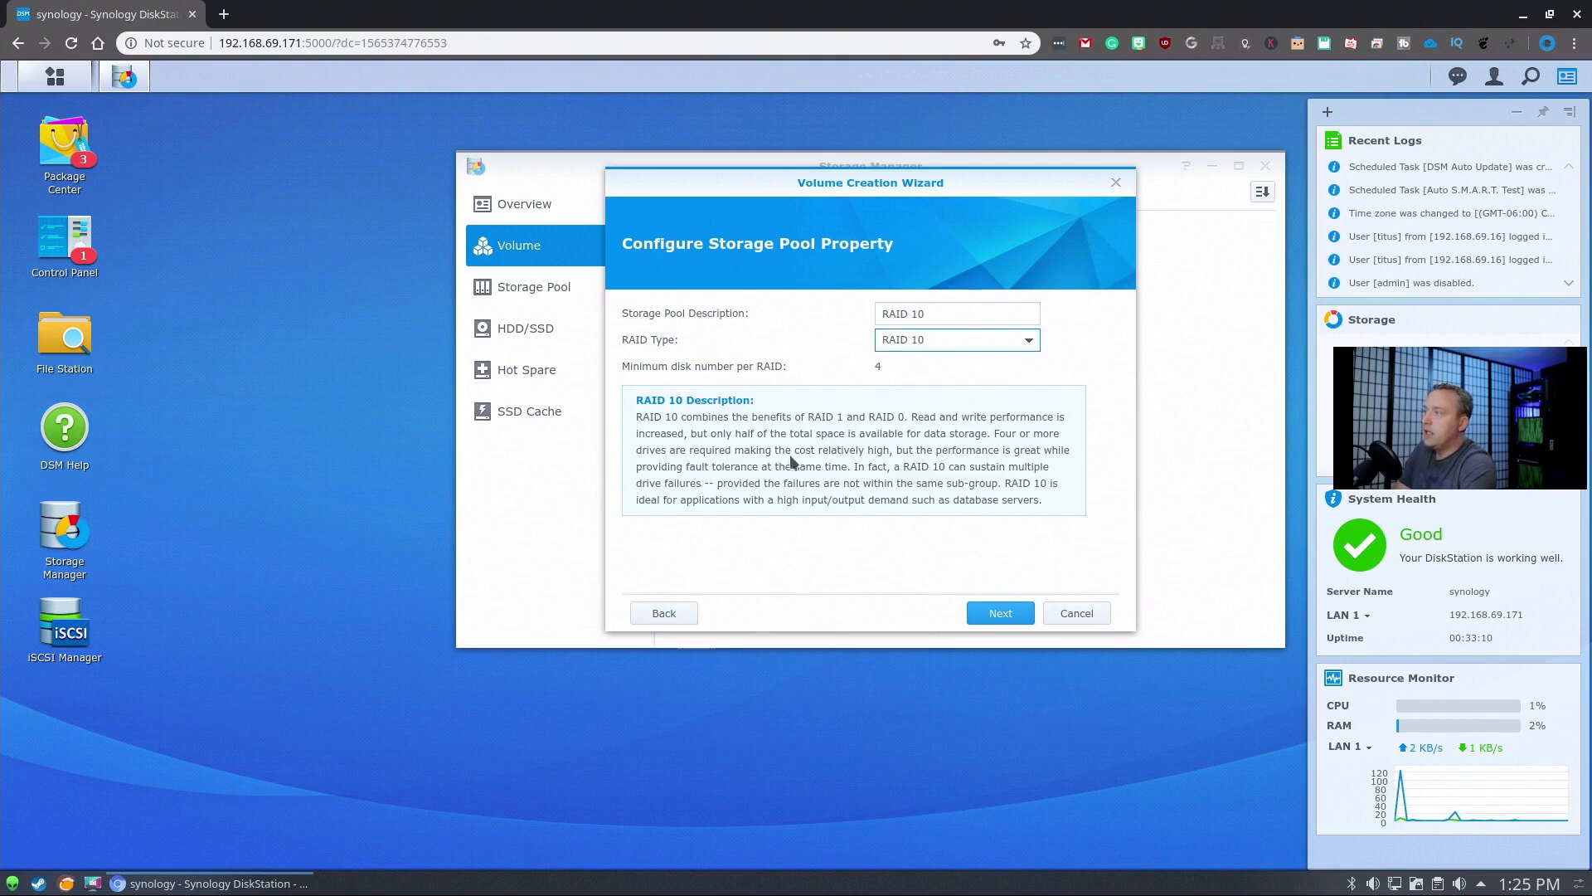
{"action": "left_click", "coordinate": [955, 354]}
{"action": "left_click", "coordinate": [917, 391]}
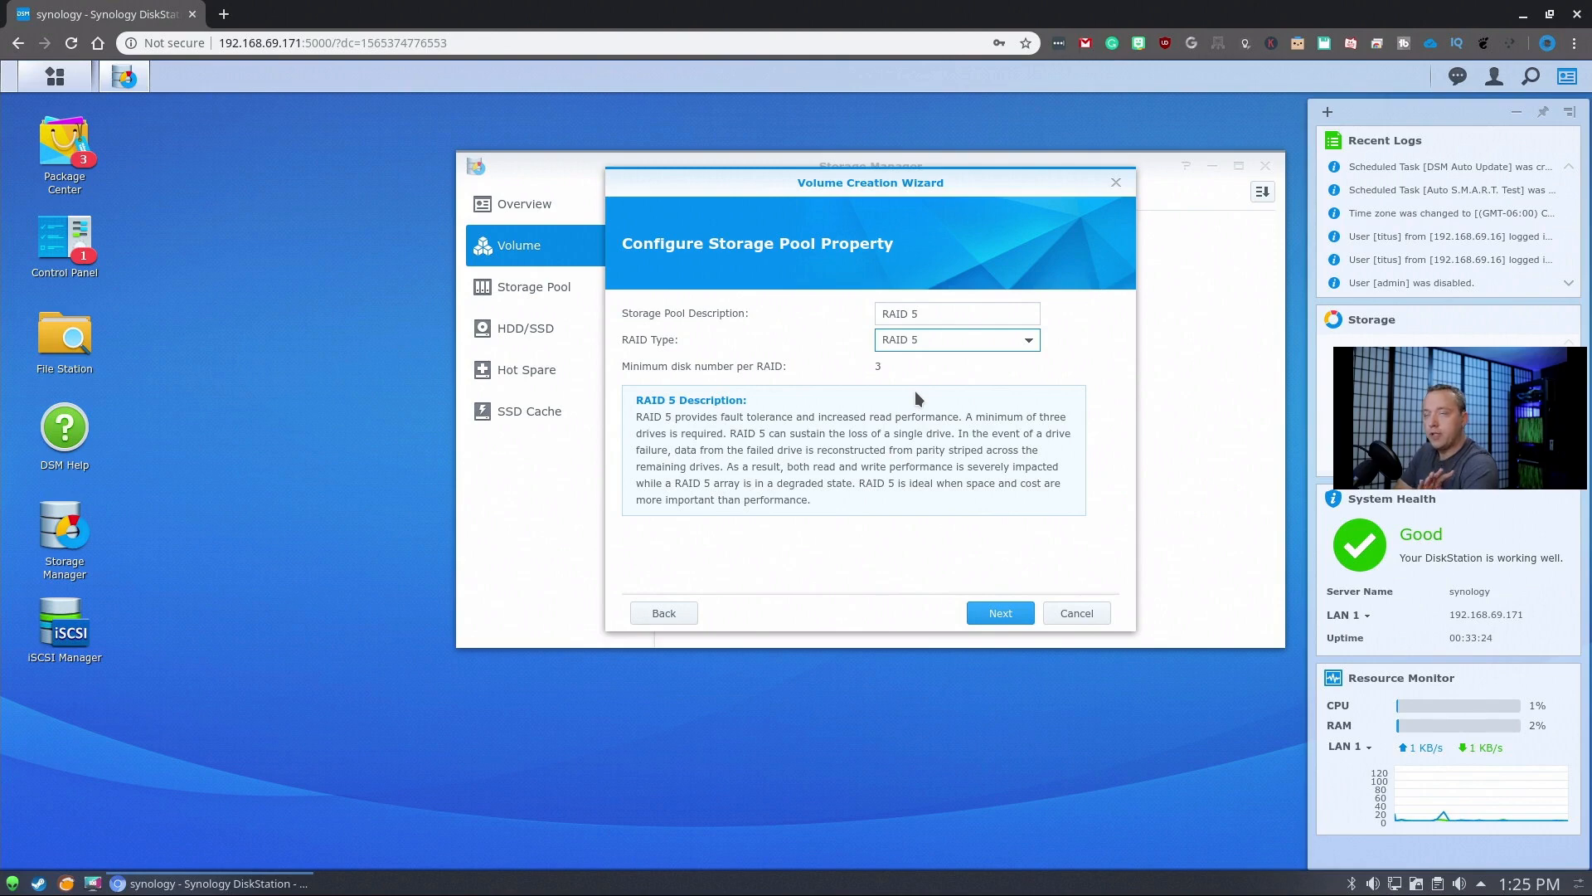
{"action": "left_click", "coordinate": [927, 342]}
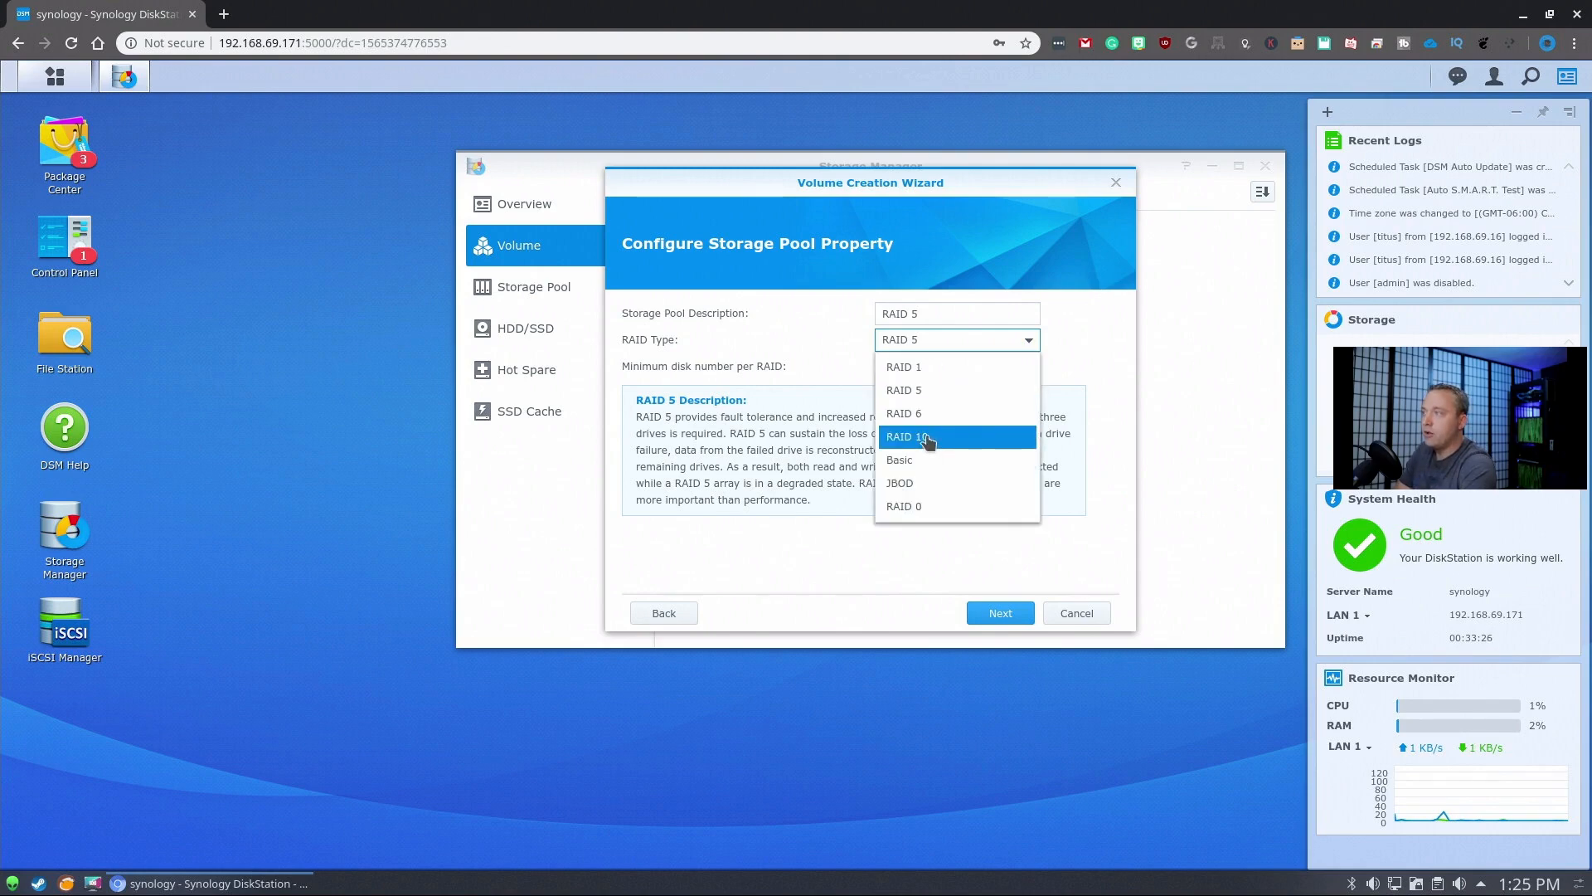
{"action": "left_click", "coordinate": [928, 437]}
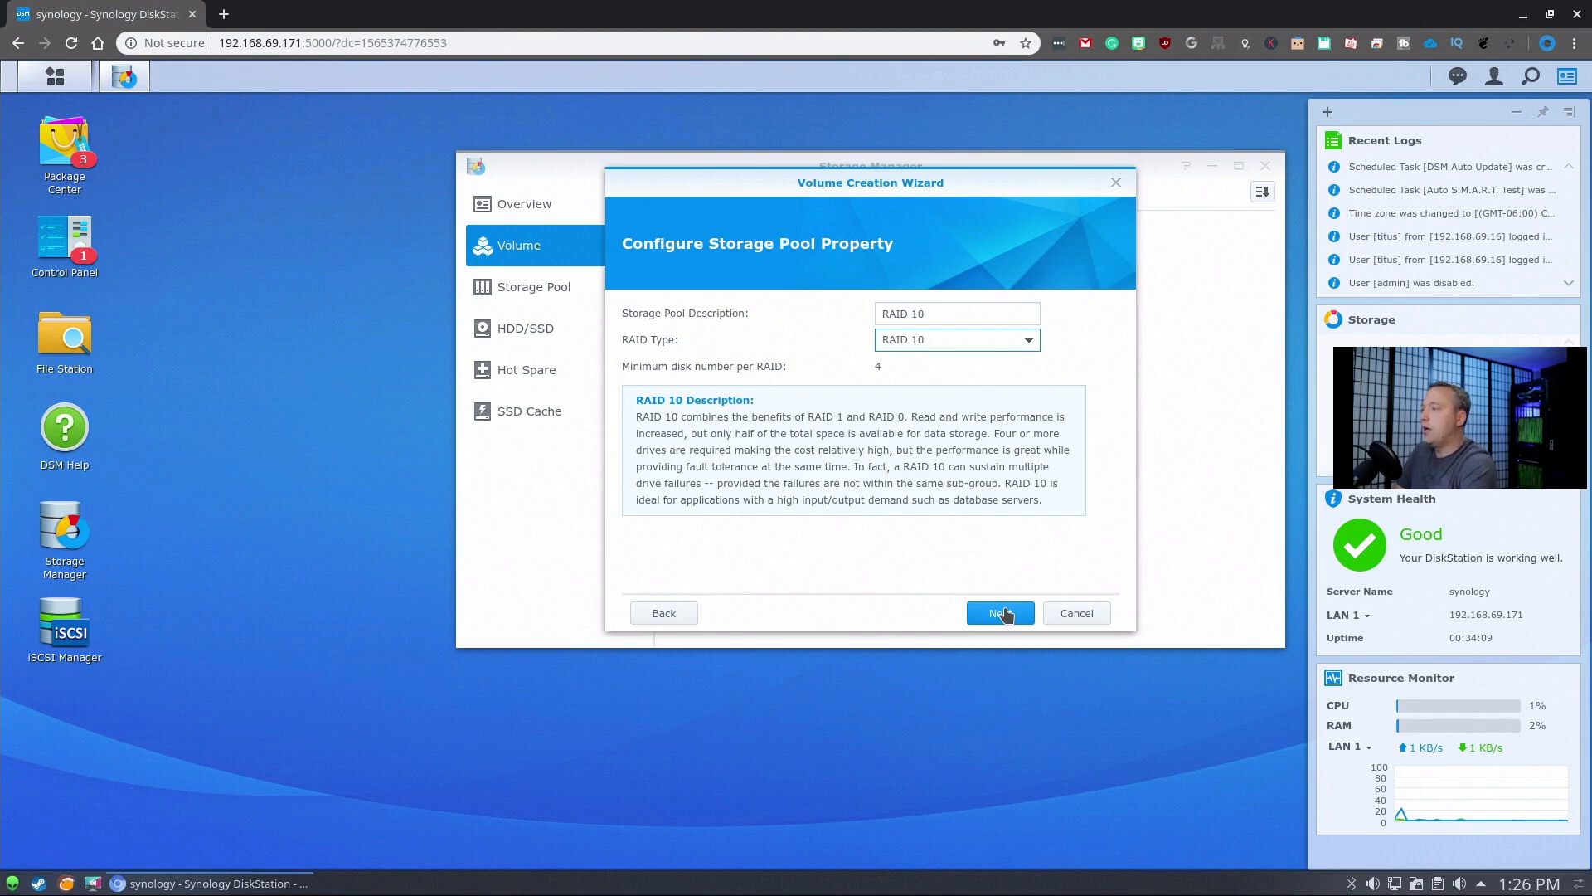
Step: Create the volume on Disks 1 to 4 without a disk check, allocating 7442 GB with the Btrfs file system
{"action": "left_click", "coordinate": [1003, 613]}
{"action": "left_click", "coordinate": [1001, 614]}
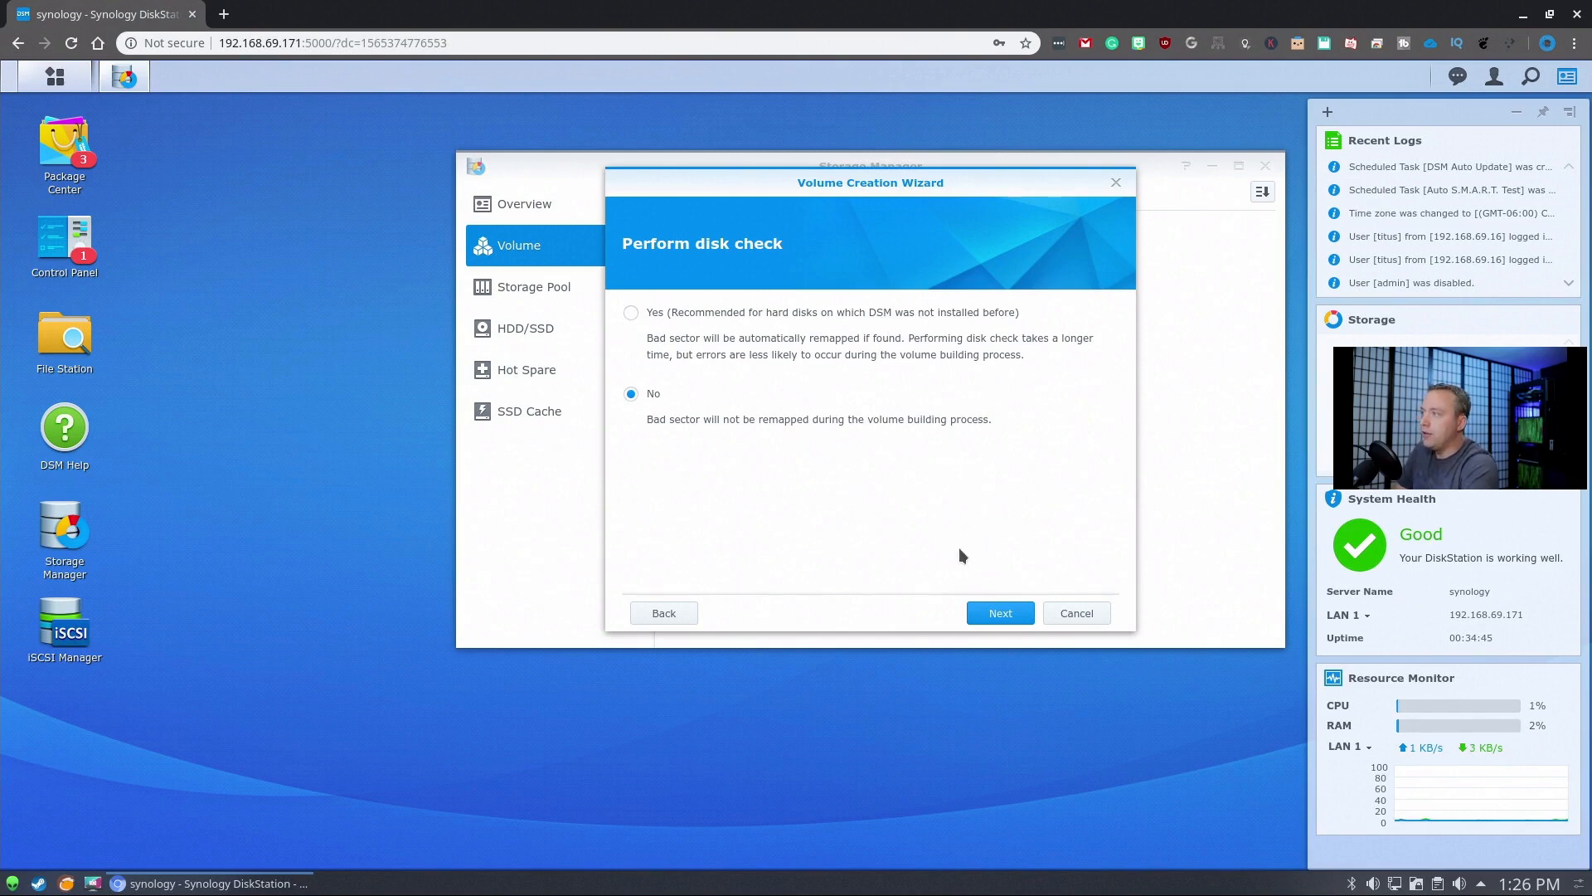
{"action": "left_click", "coordinate": [1001, 613]}
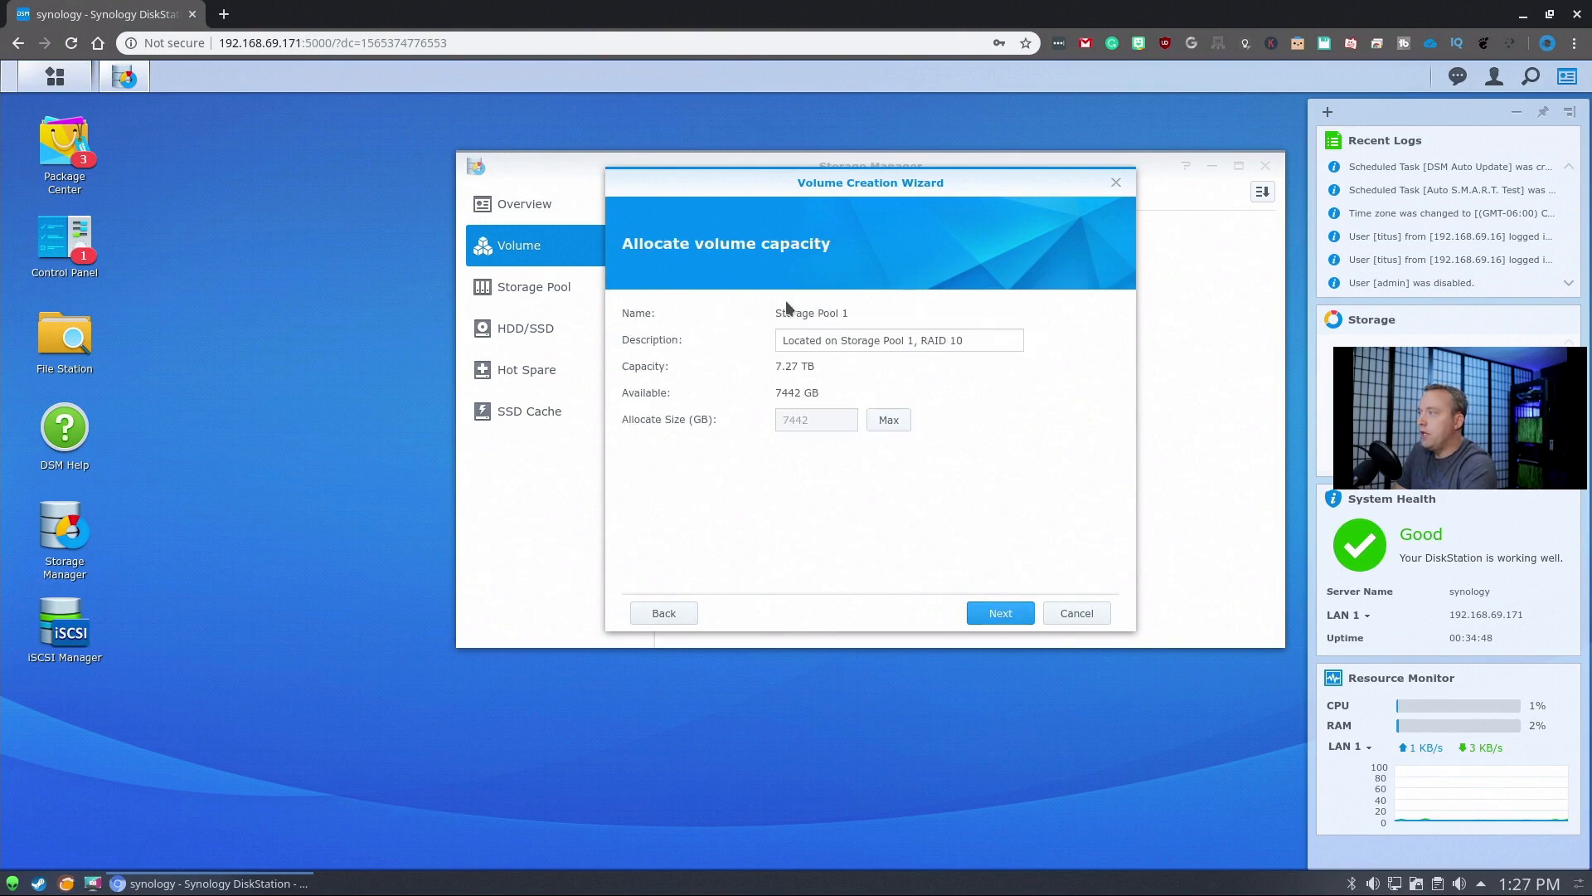
{"action": "left_click", "coordinate": [1004, 615]}
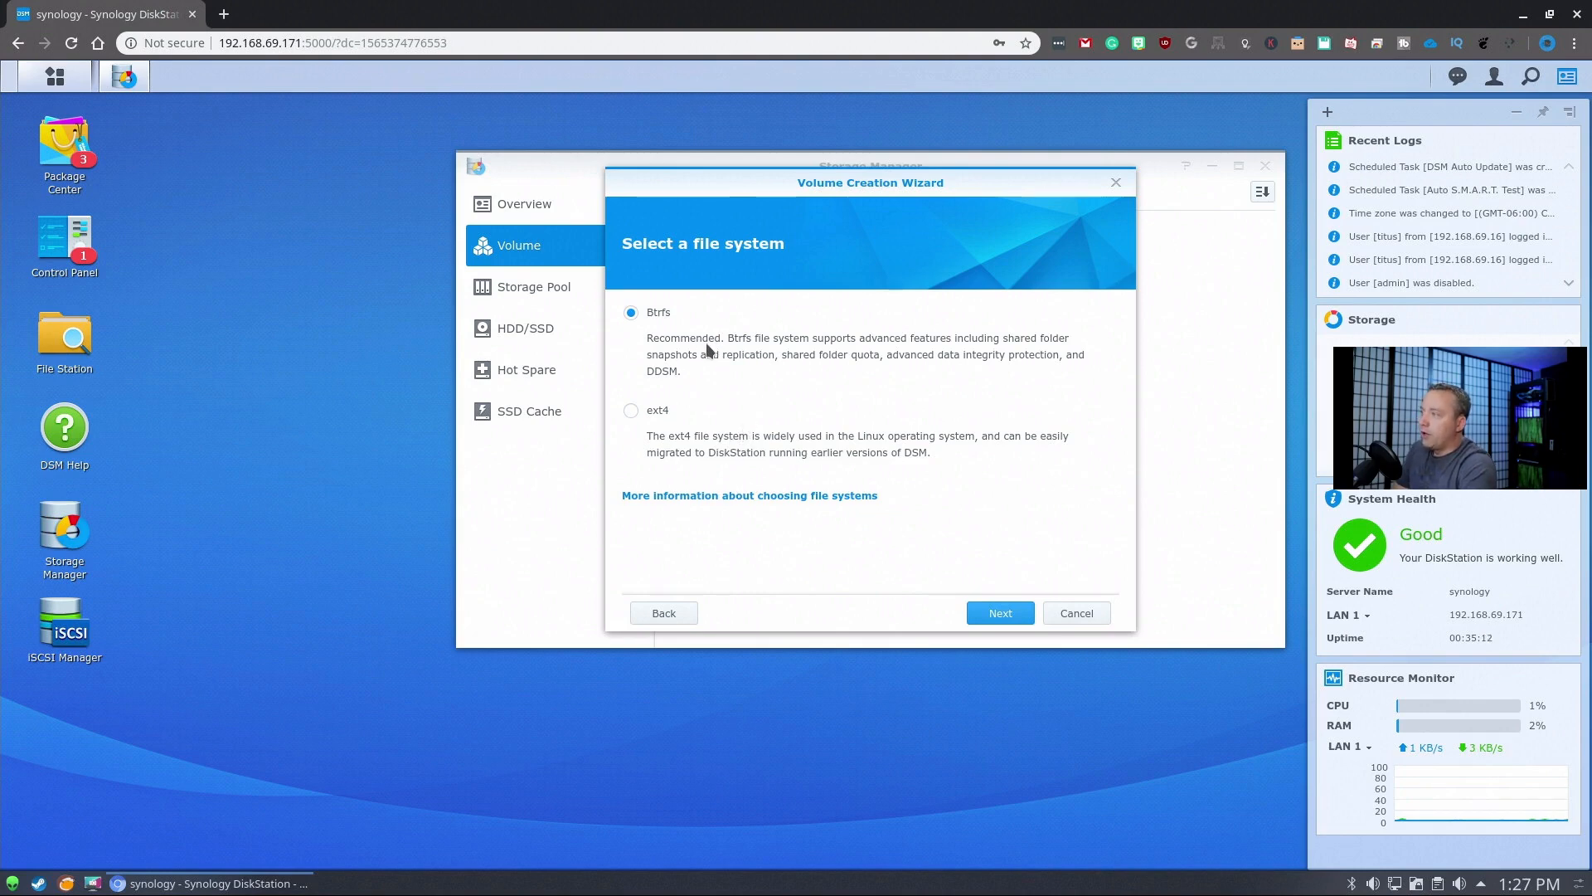
{"action": "left_click", "coordinate": [1000, 611]}
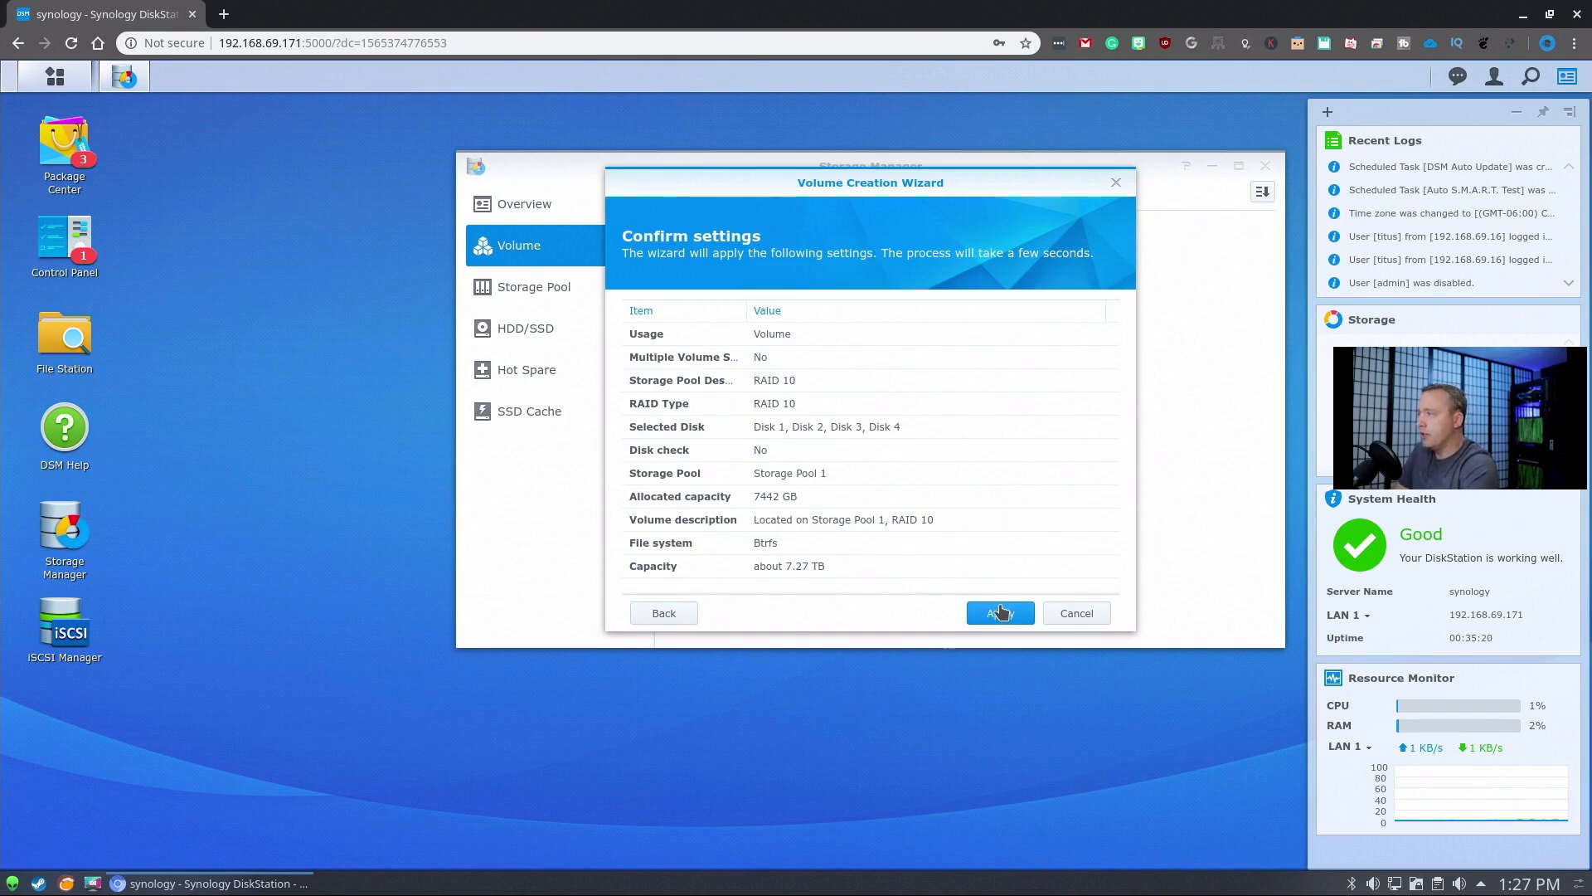
{"action": "left_click", "coordinate": [1003, 618]}
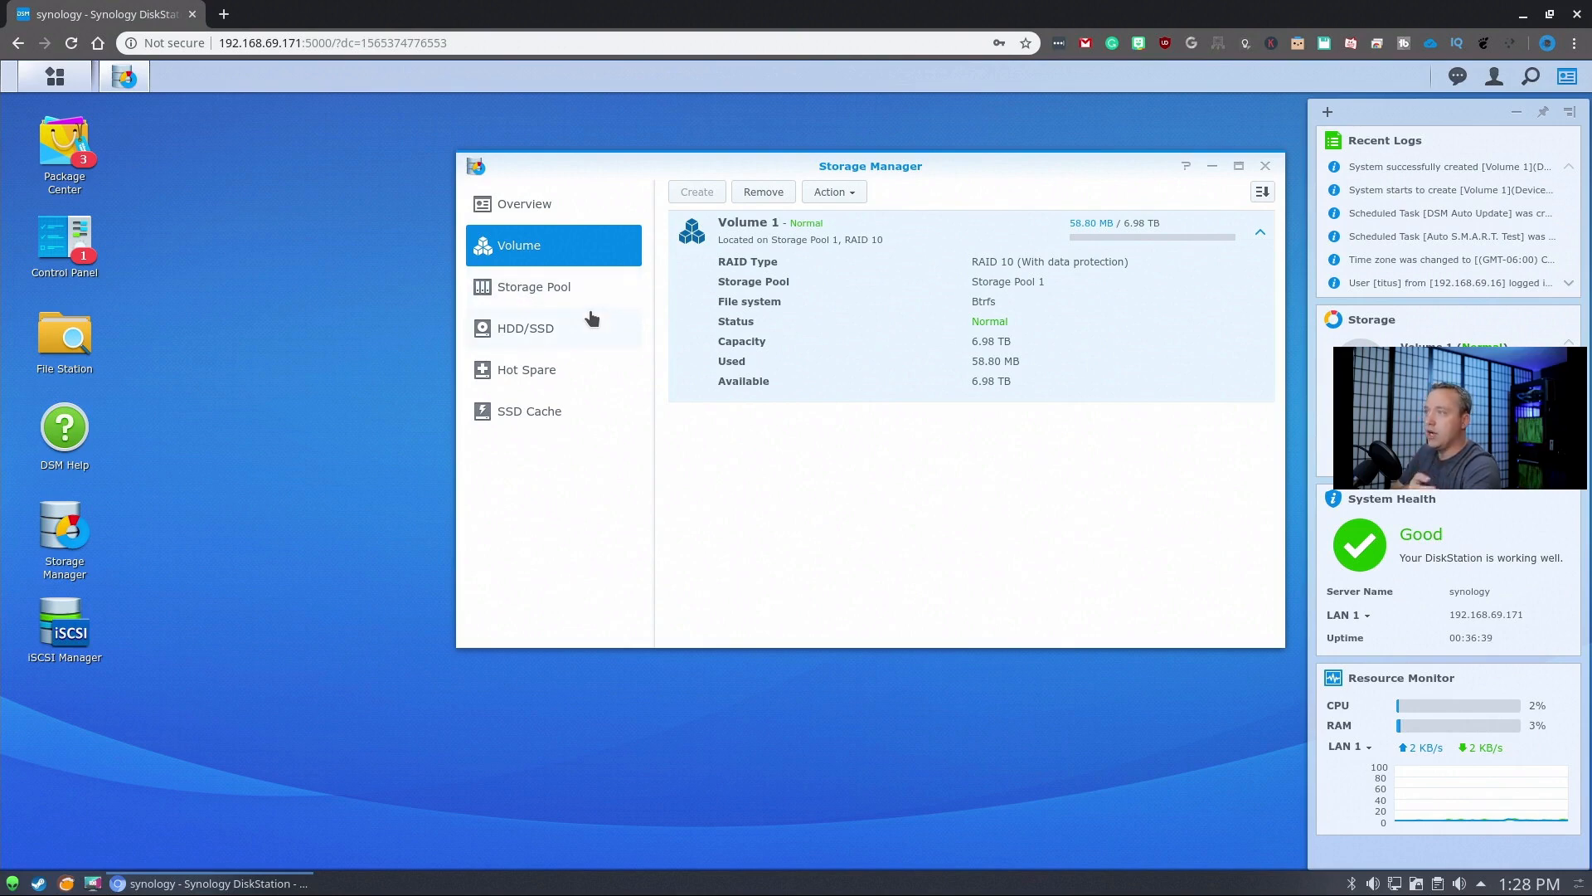
Step: Close Storage Manager and open File Station
{"action": "left_click", "coordinate": [1265, 165]}
{"action": "double_click", "coordinate": [63, 335]}
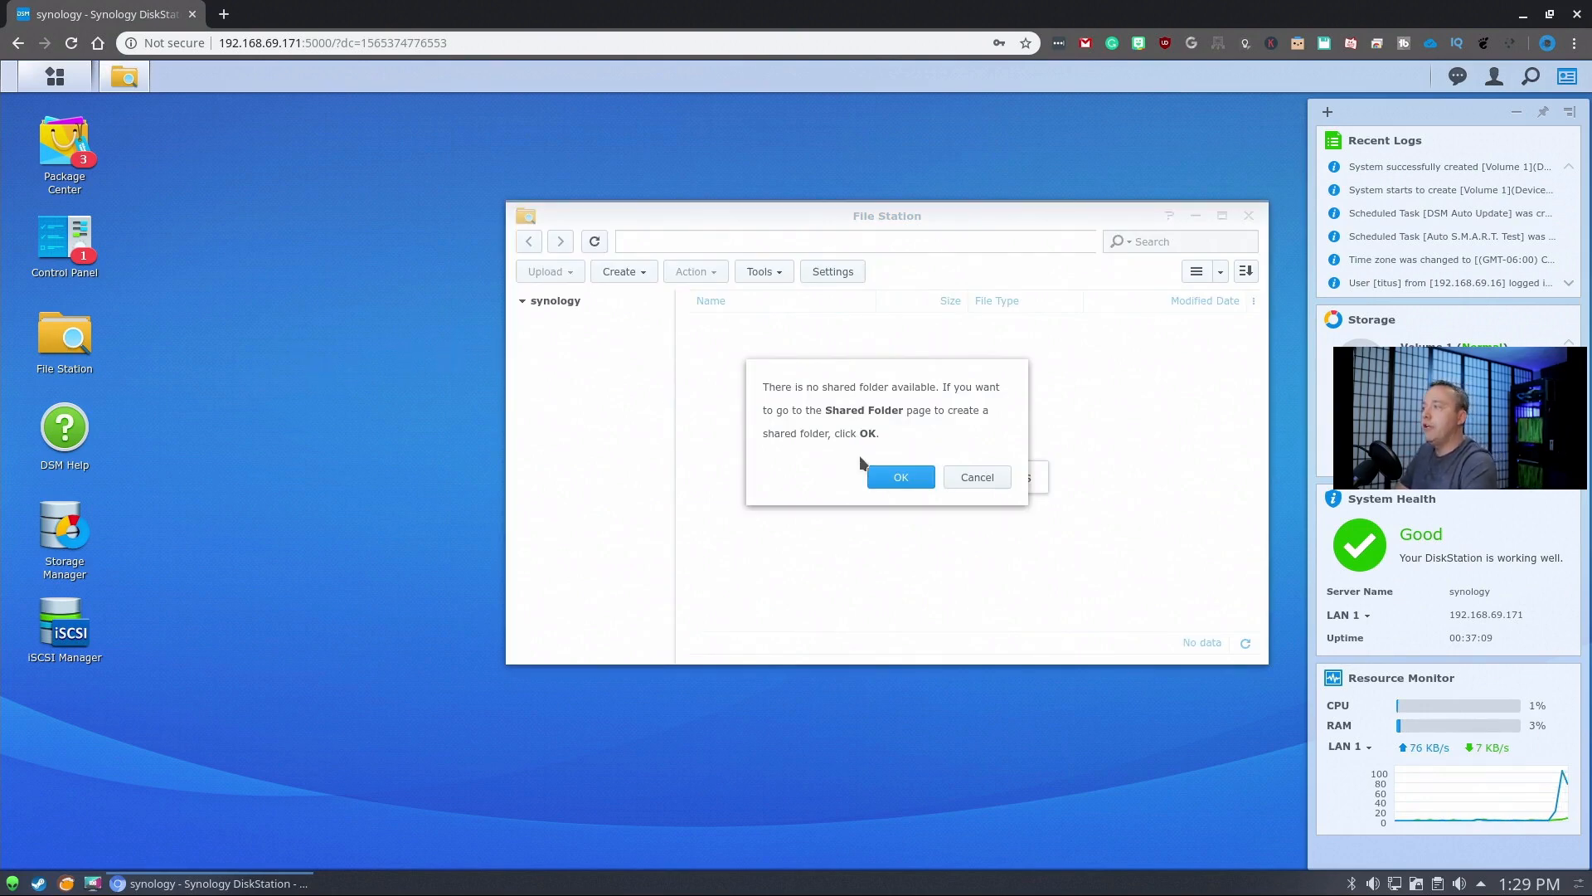
Step: Start creating a shared folder named MainPool on Volume 1, keeping its Recycle Bin enabled without restricting access to administrators
{"action": "left_click", "coordinate": [899, 475]}
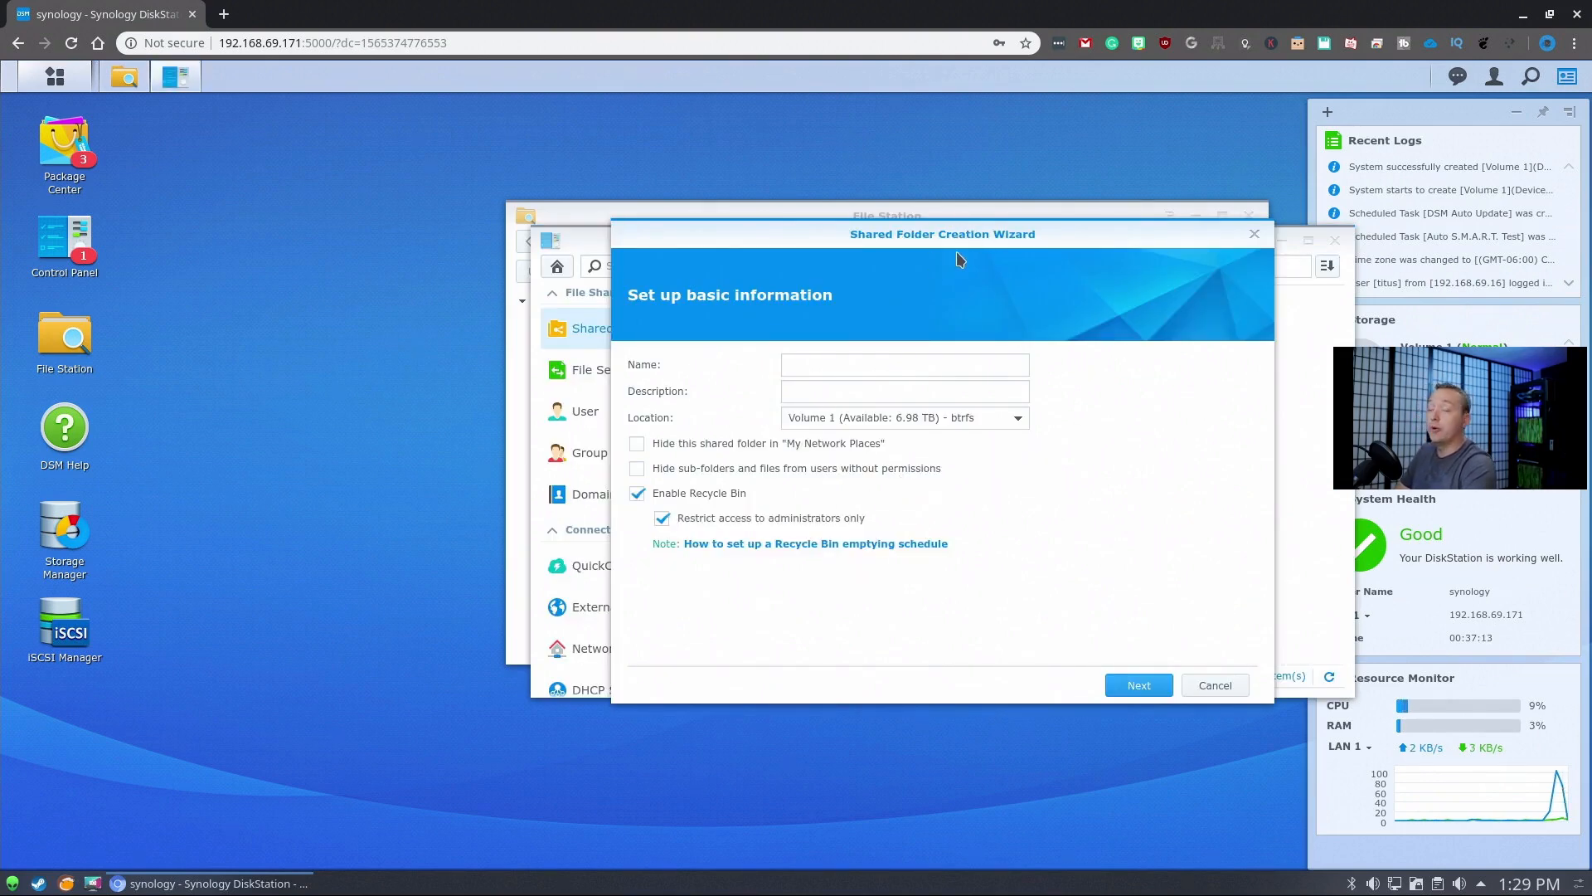
{"action": "left_click", "coordinate": [830, 363]}
{"action": "type", "text": "MainPool"}
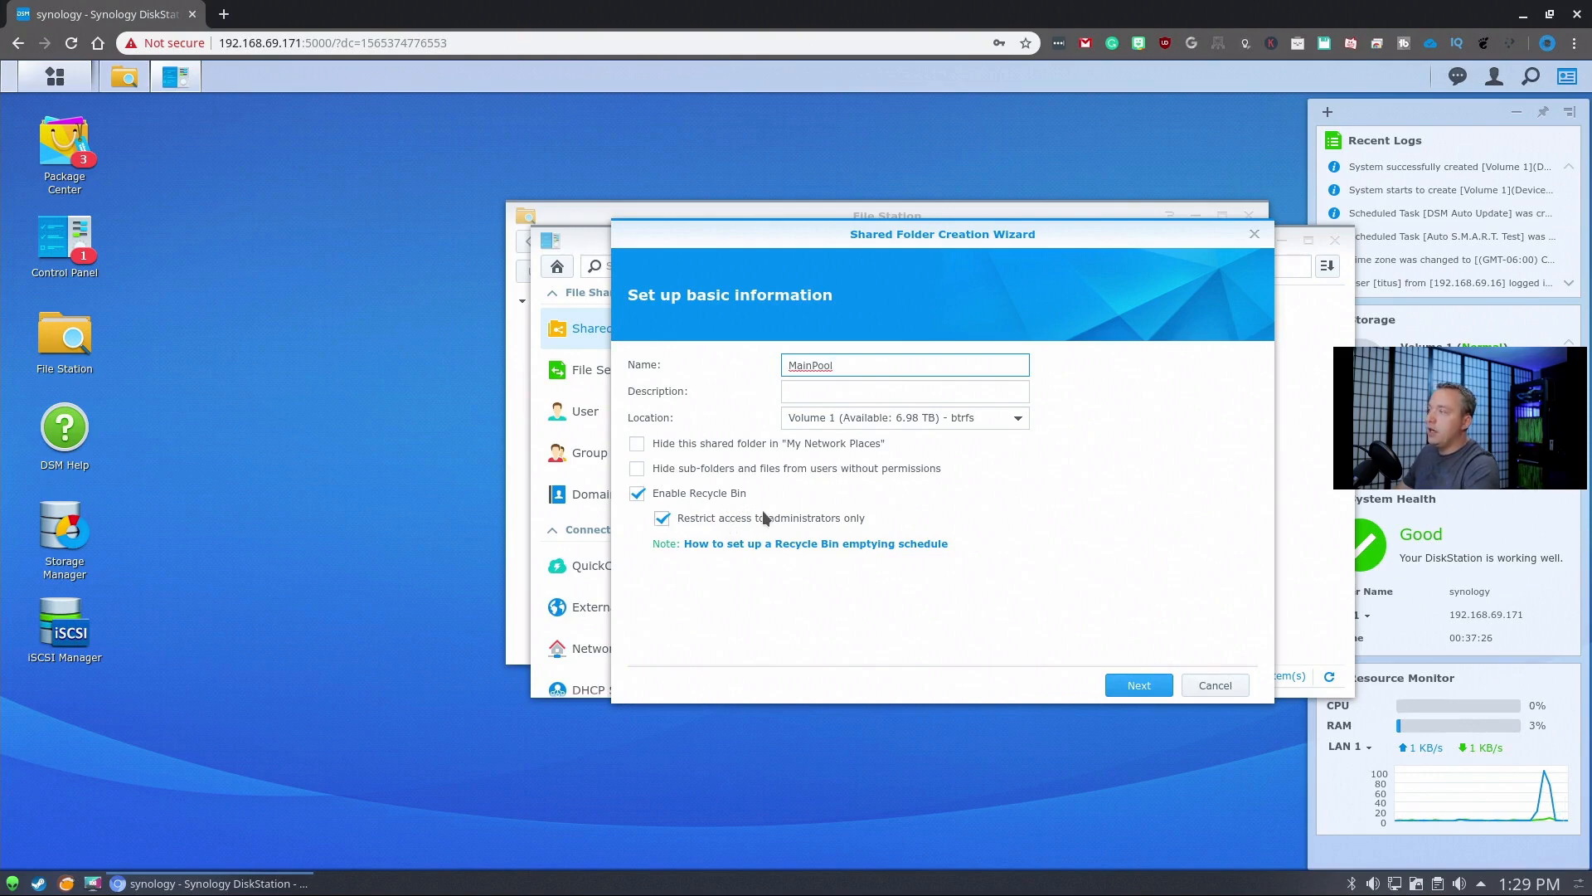
{"action": "left_click", "coordinate": [713, 517]}
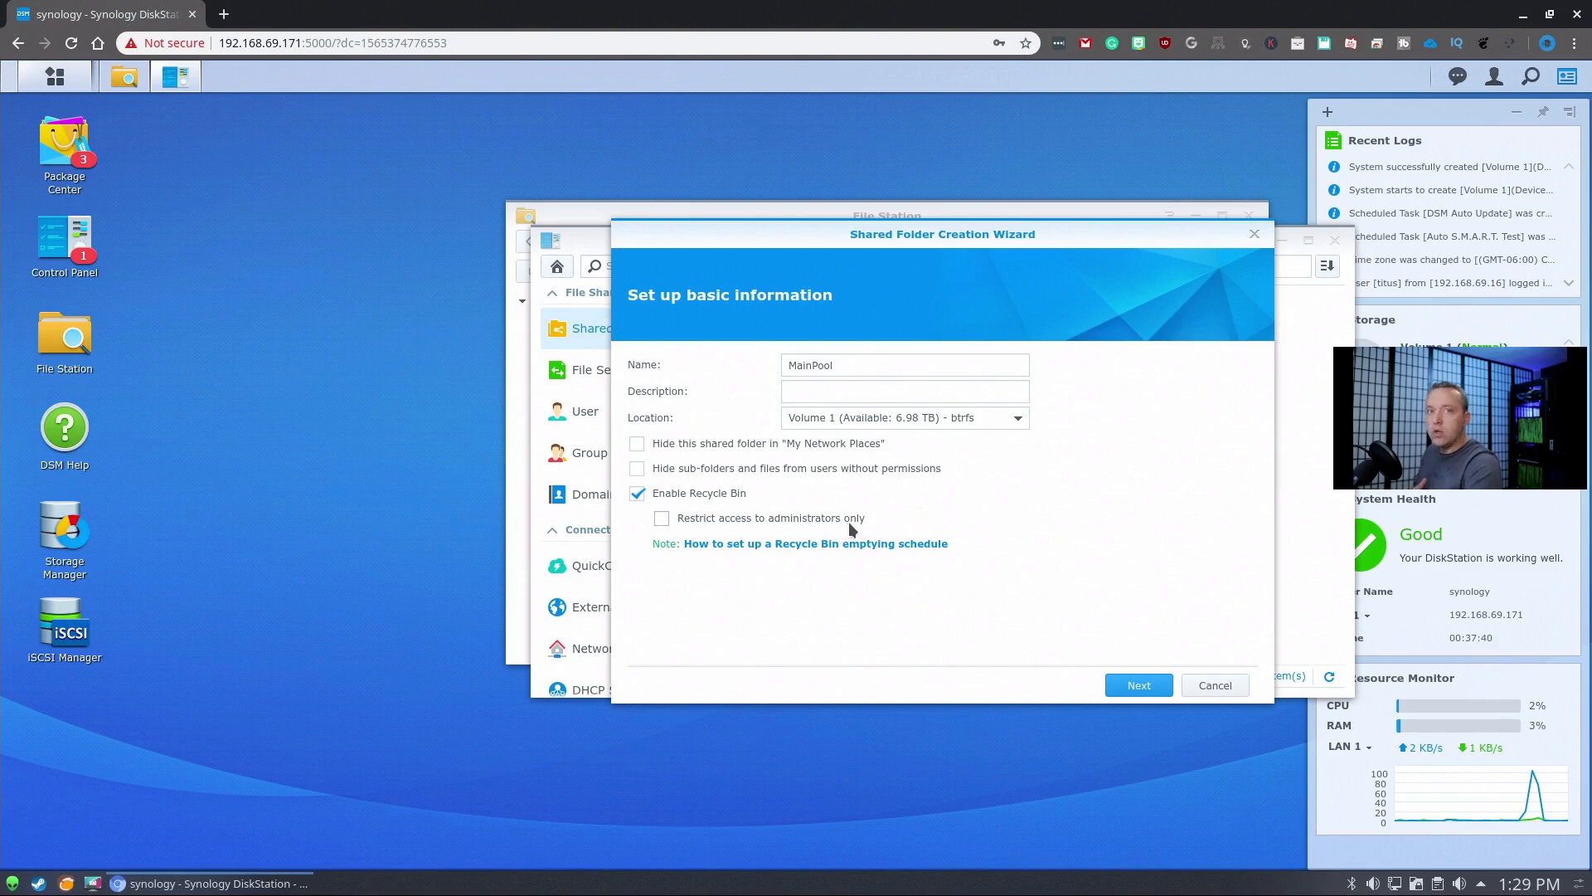
{"action": "left_click", "coordinate": [1139, 685]}
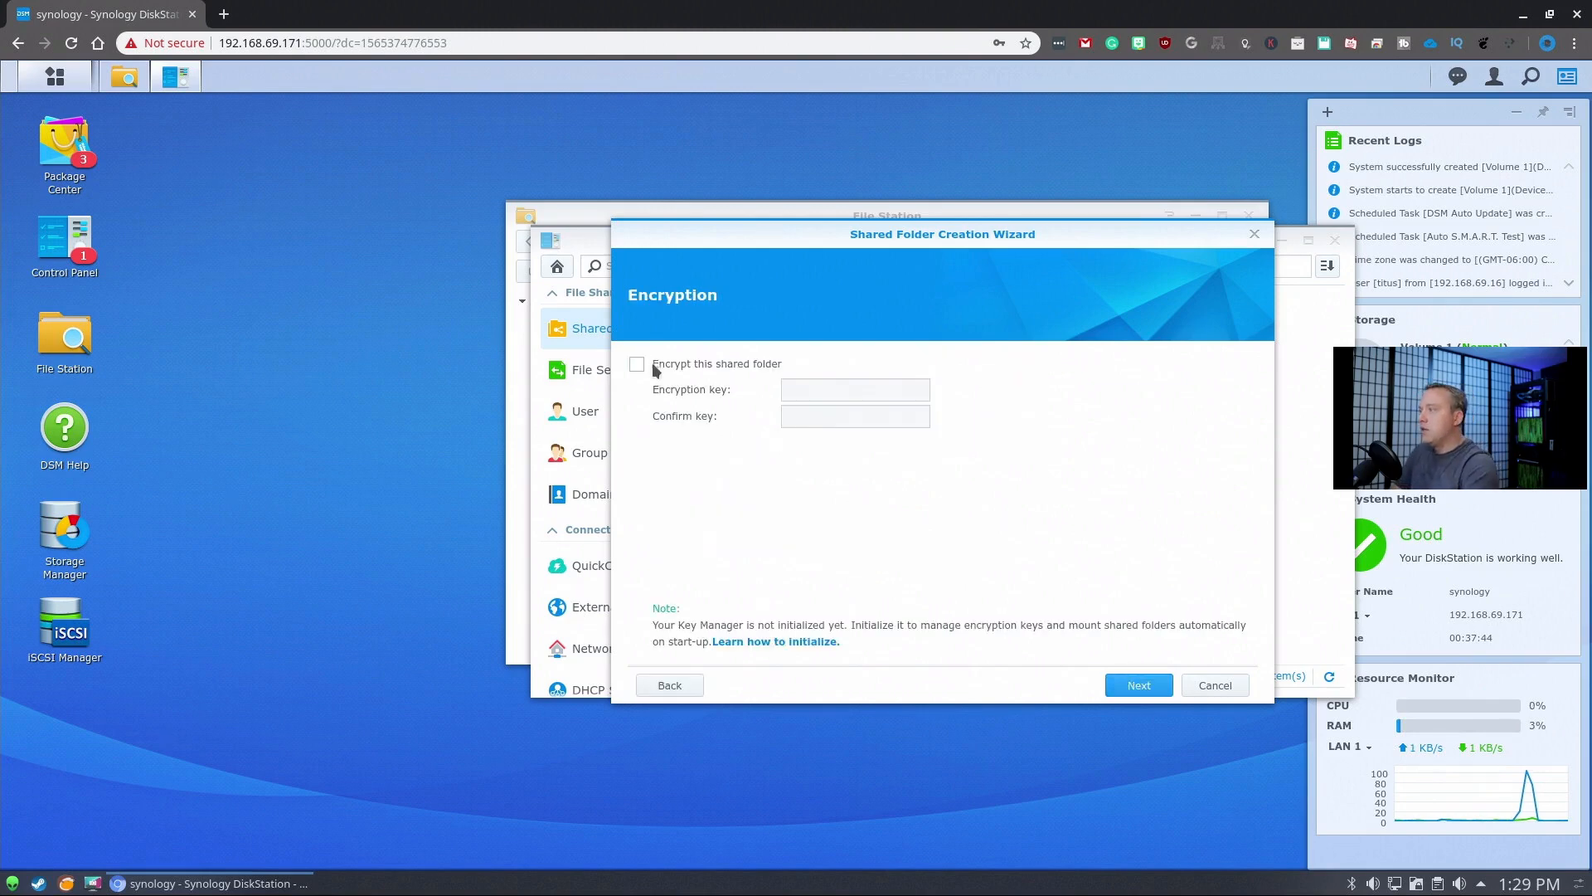
Step: Finish creating the shared folder without encryption, checksum or quota, and grant the guest account Read/Write permission on it
{"action": "left_click", "coordinate": [1136, 688]}
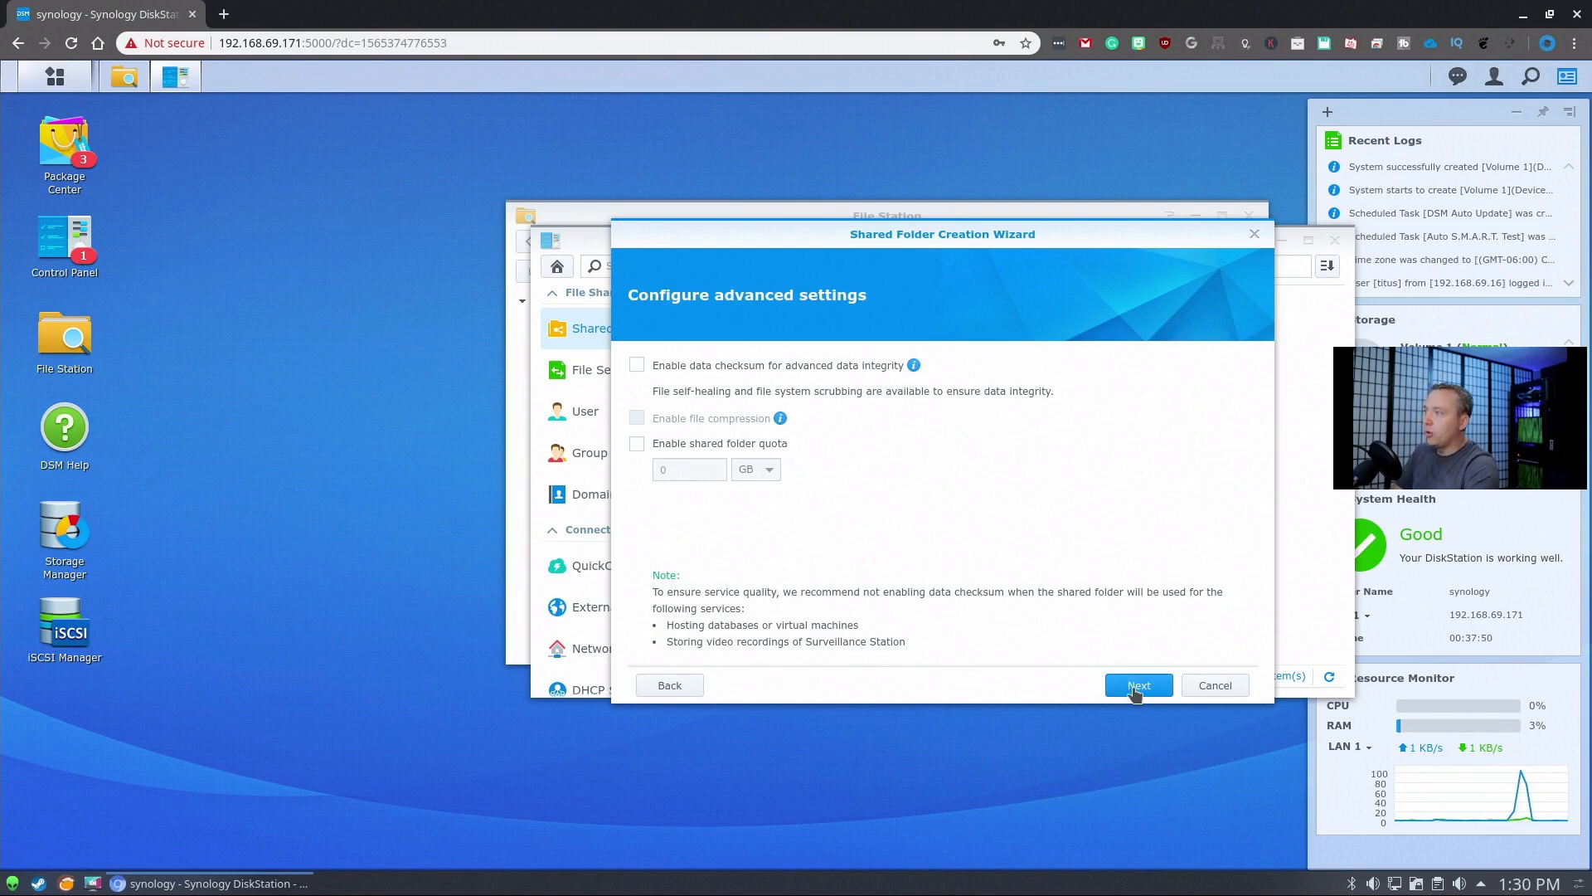
{"action": "left_click", "coordinate": [1135, 690]}
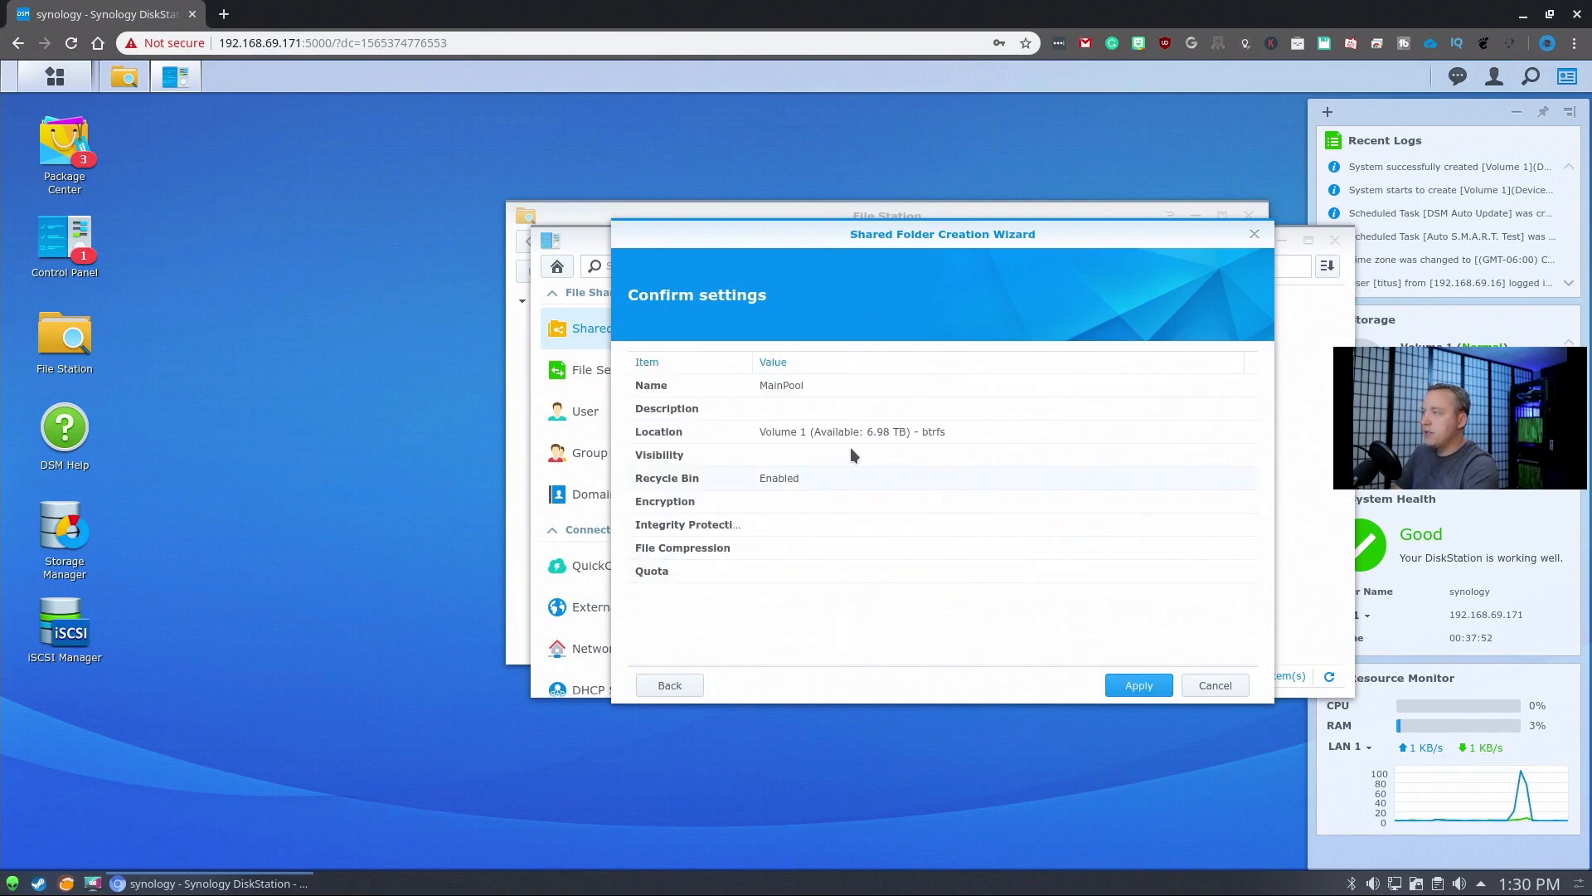
{"action": "left_click", "coordinate": [1137, 688]}
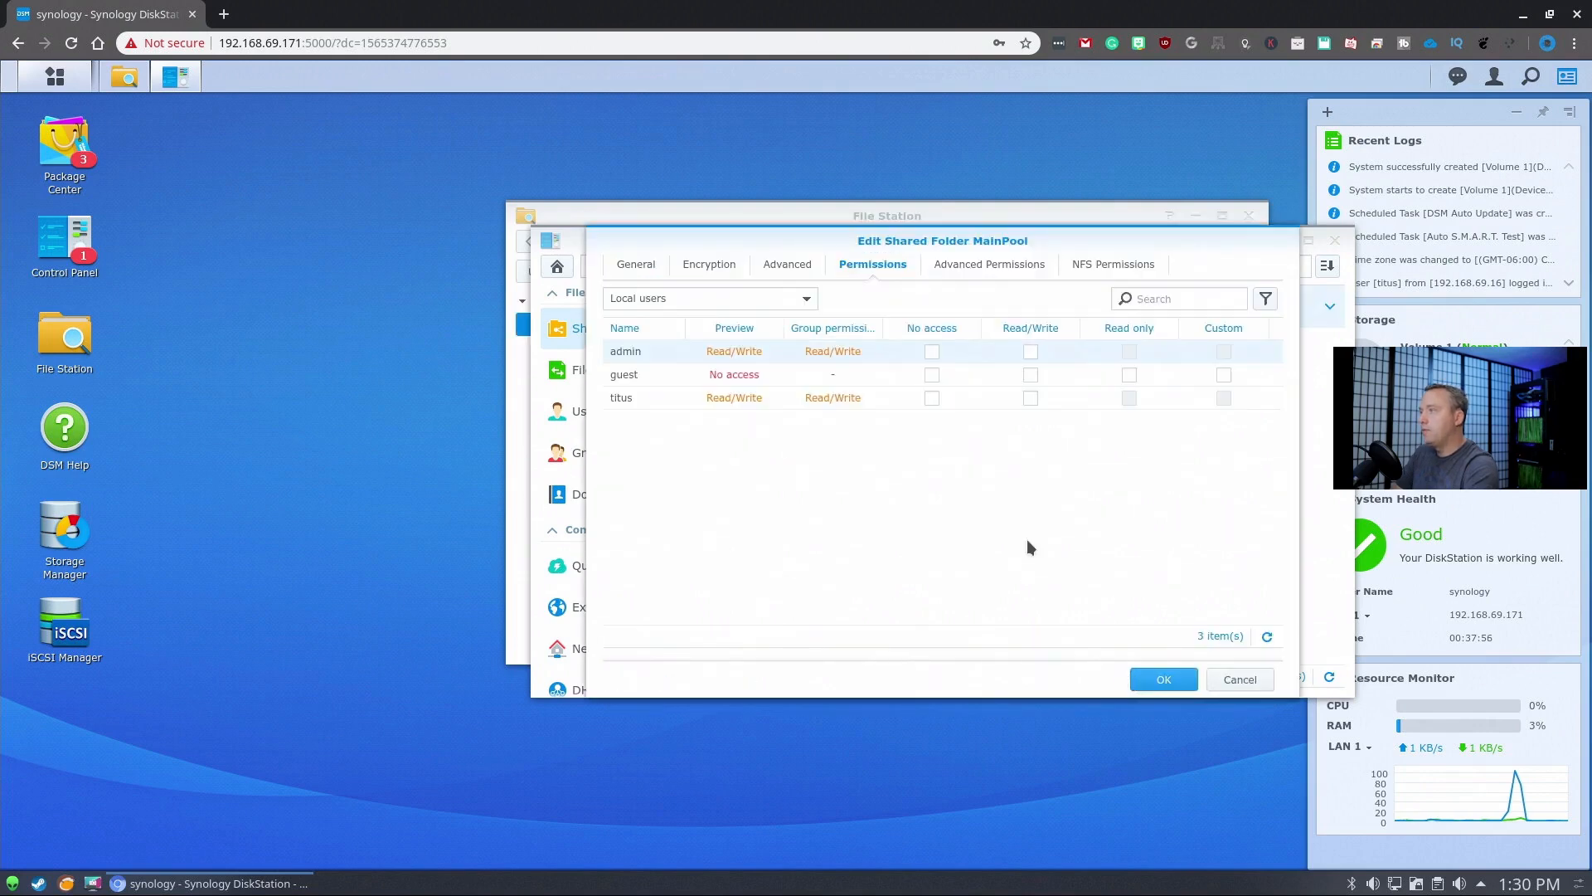
{"action": "left_click", "coordinate": [1027, 375]}
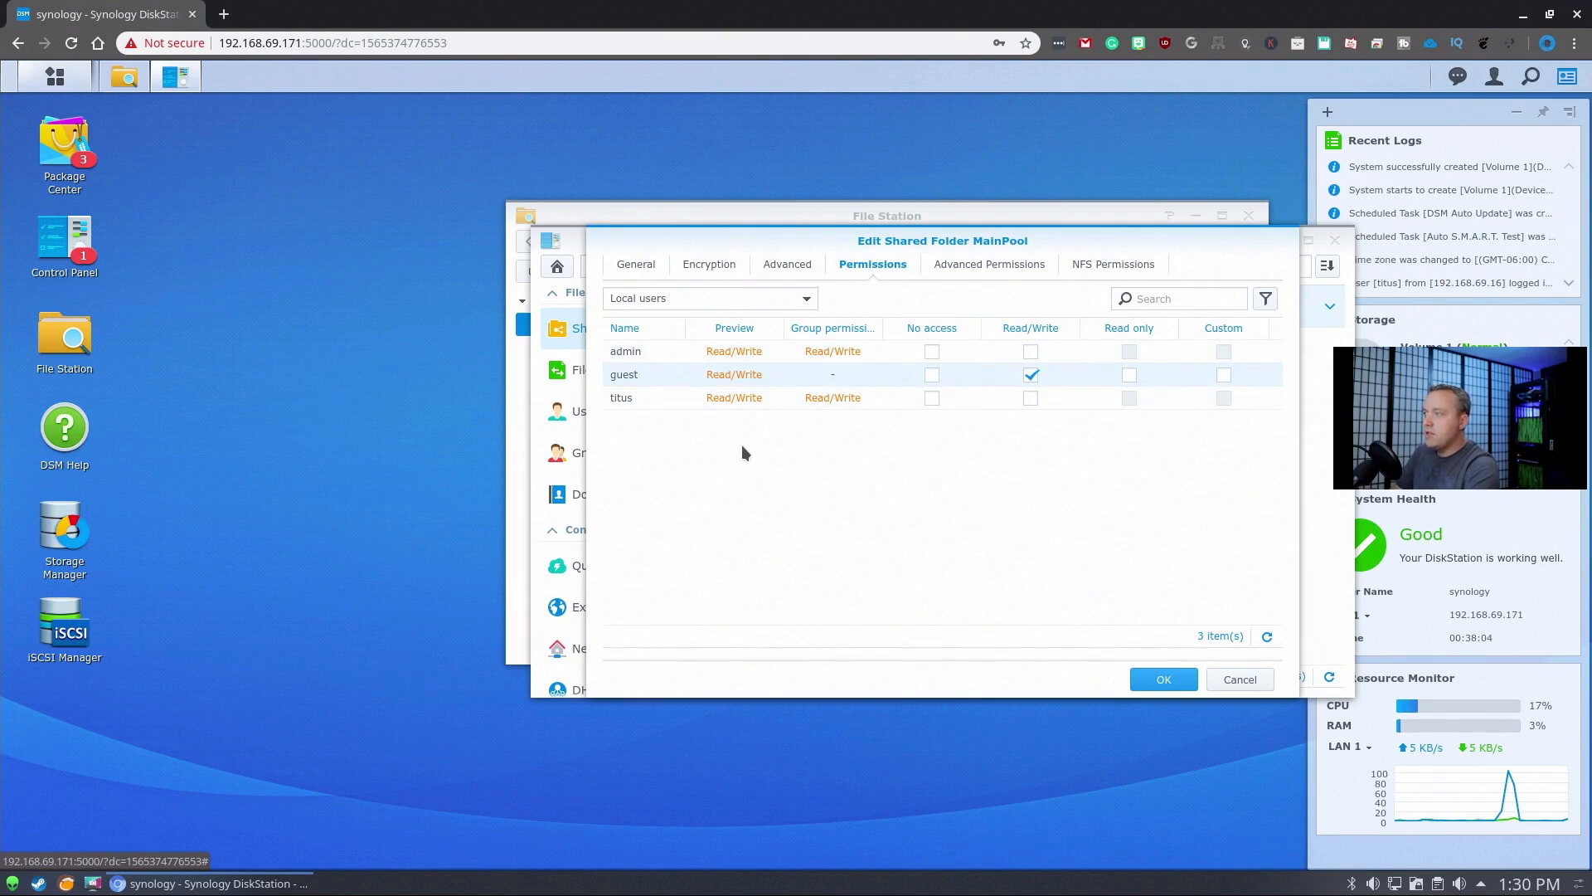
{"action": "left_click", "coordinate": [1166, 680]}
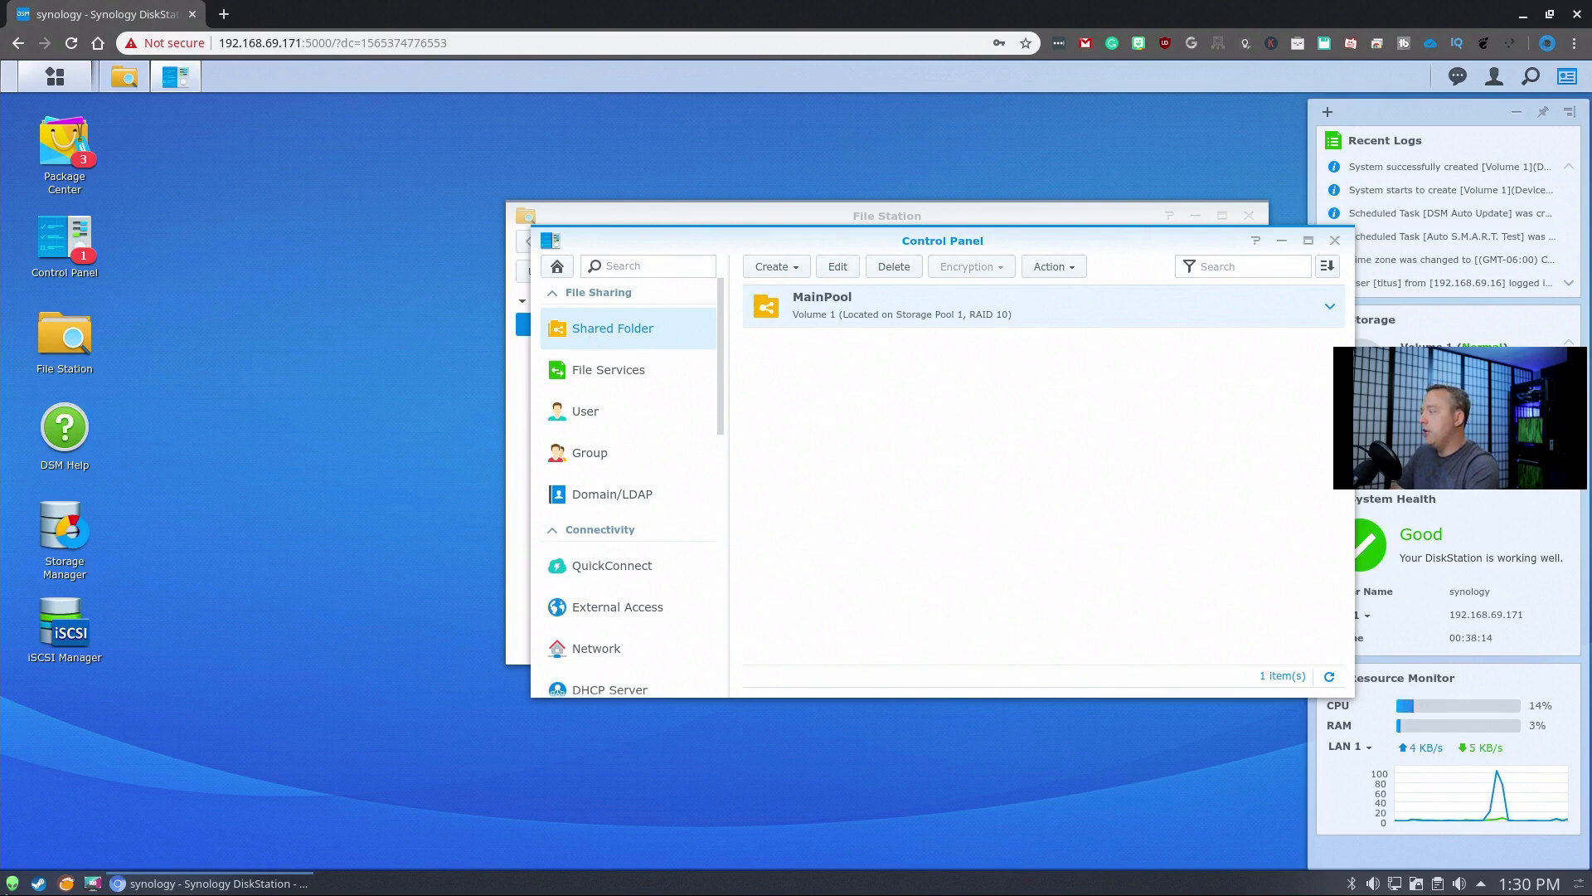
Step: Switch to the Dolphin file manager and connect to the NAS at smb://192.168.69.171
{"action": "left_click", "coordinate": [13, 884]}
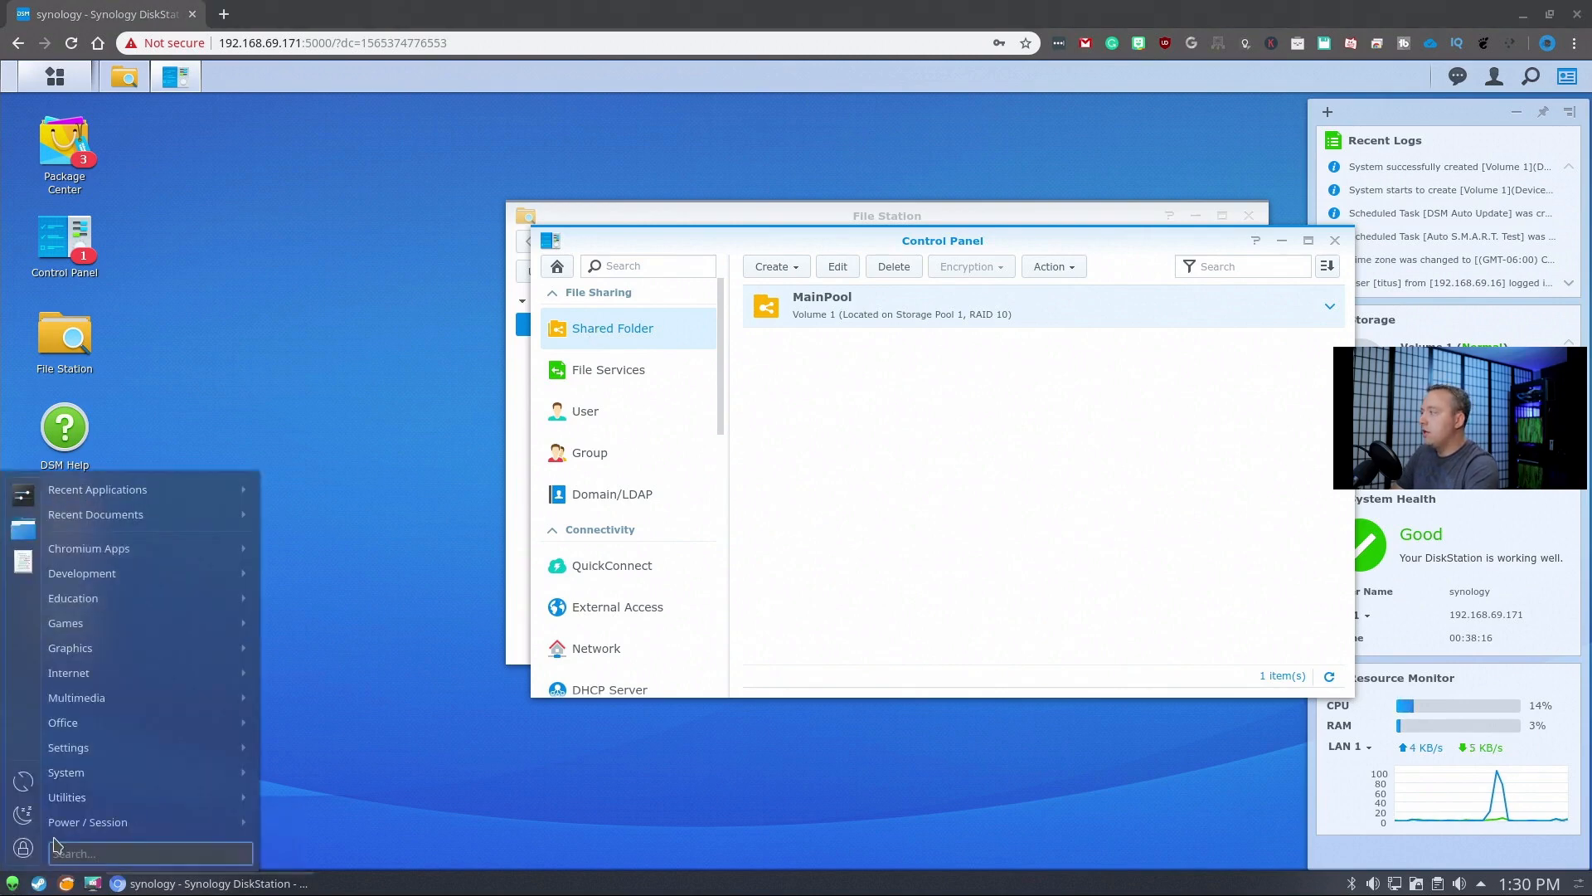
{"action": "left_click", "coordinate": [27, 536]}
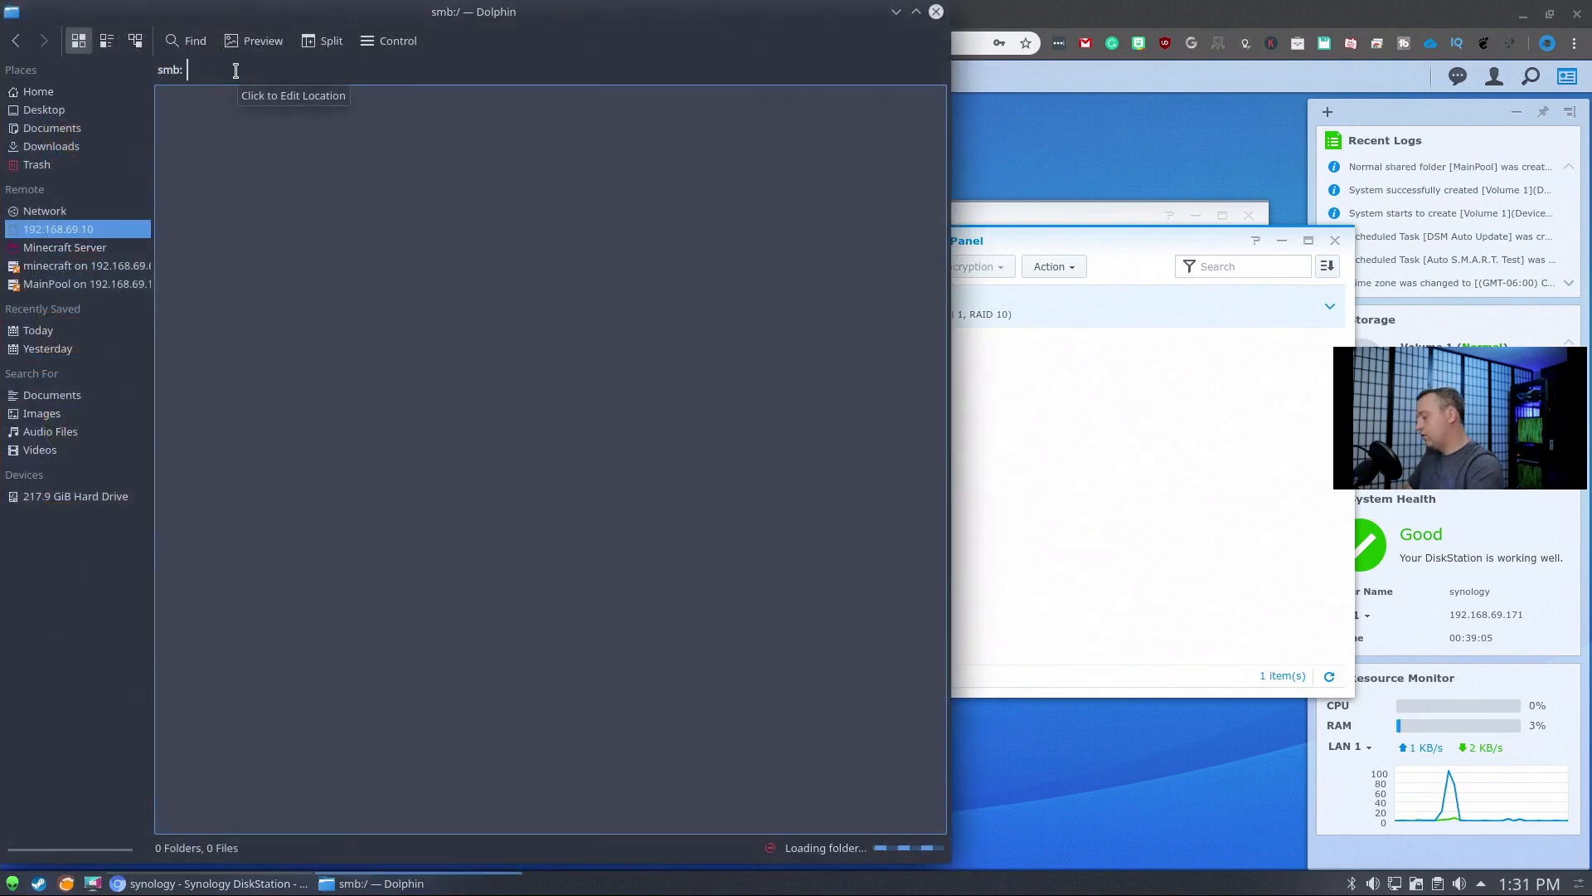
{"action": "type", "text": "/"}
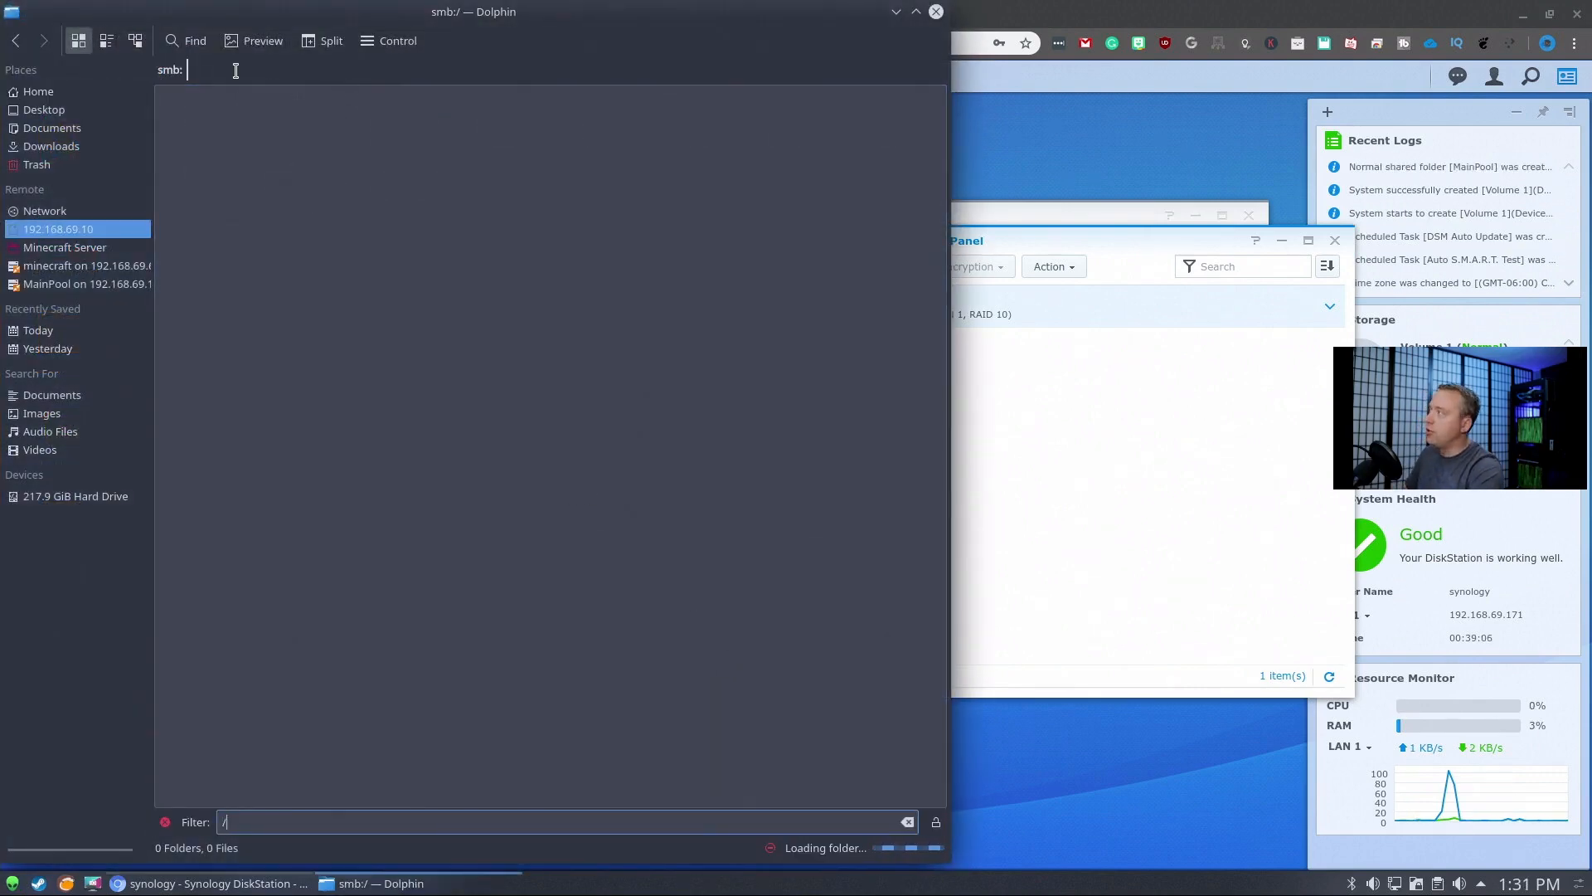
{"action": "left_click", "coordinate": [236, 71]}
{"action": "type", "text": "192.167"}
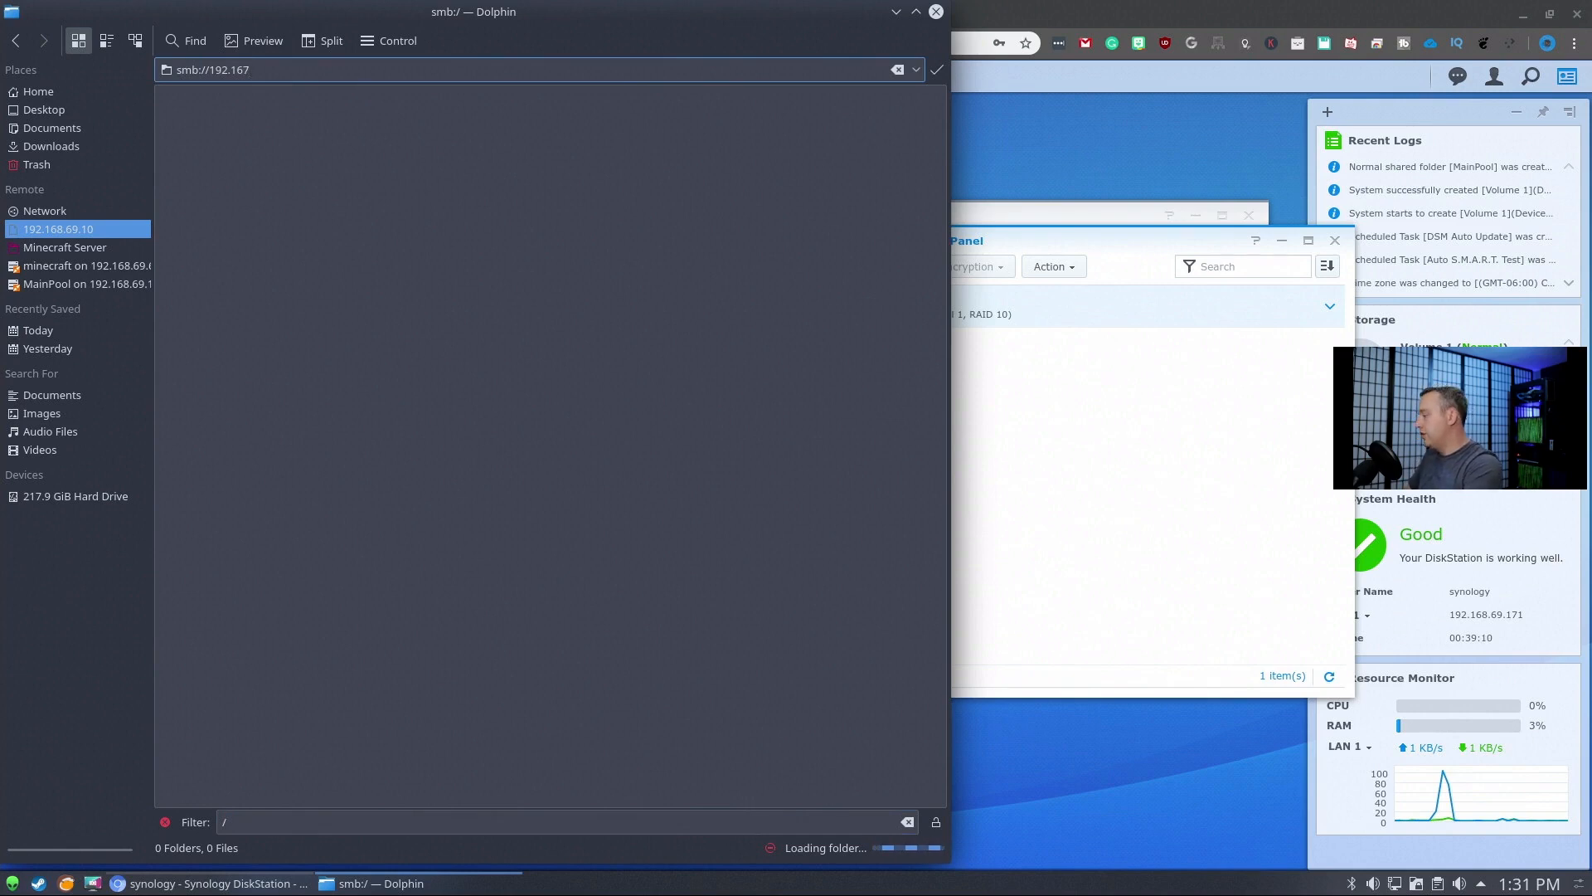
{"action": "key", "text": "BackSpace"}
{"action": "type", "text": "8."}
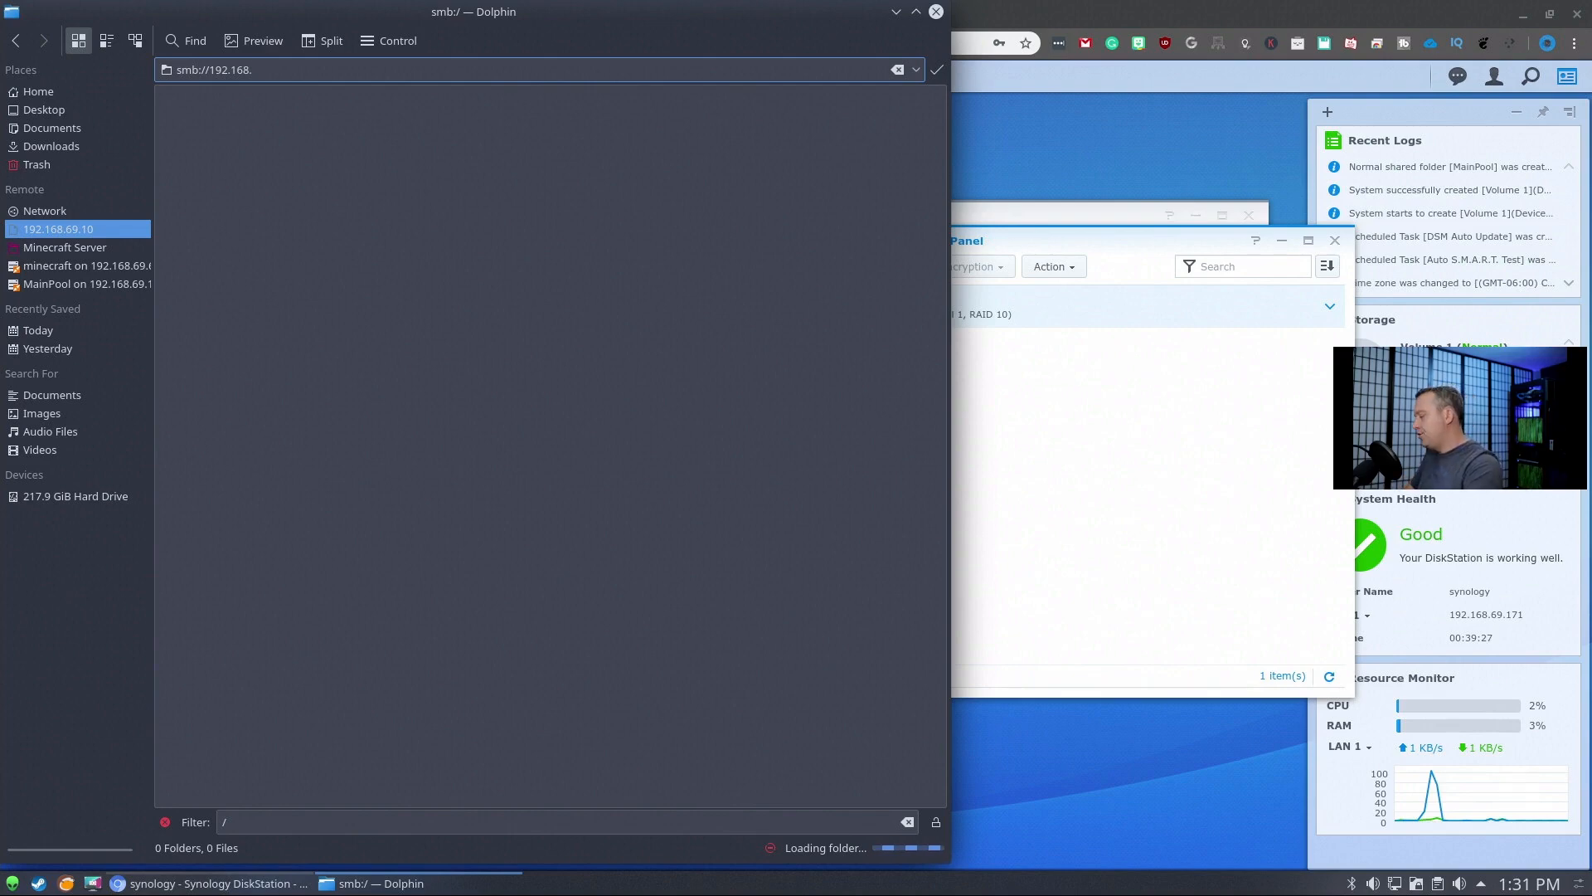
{"action": "type", "text": "69.171"}
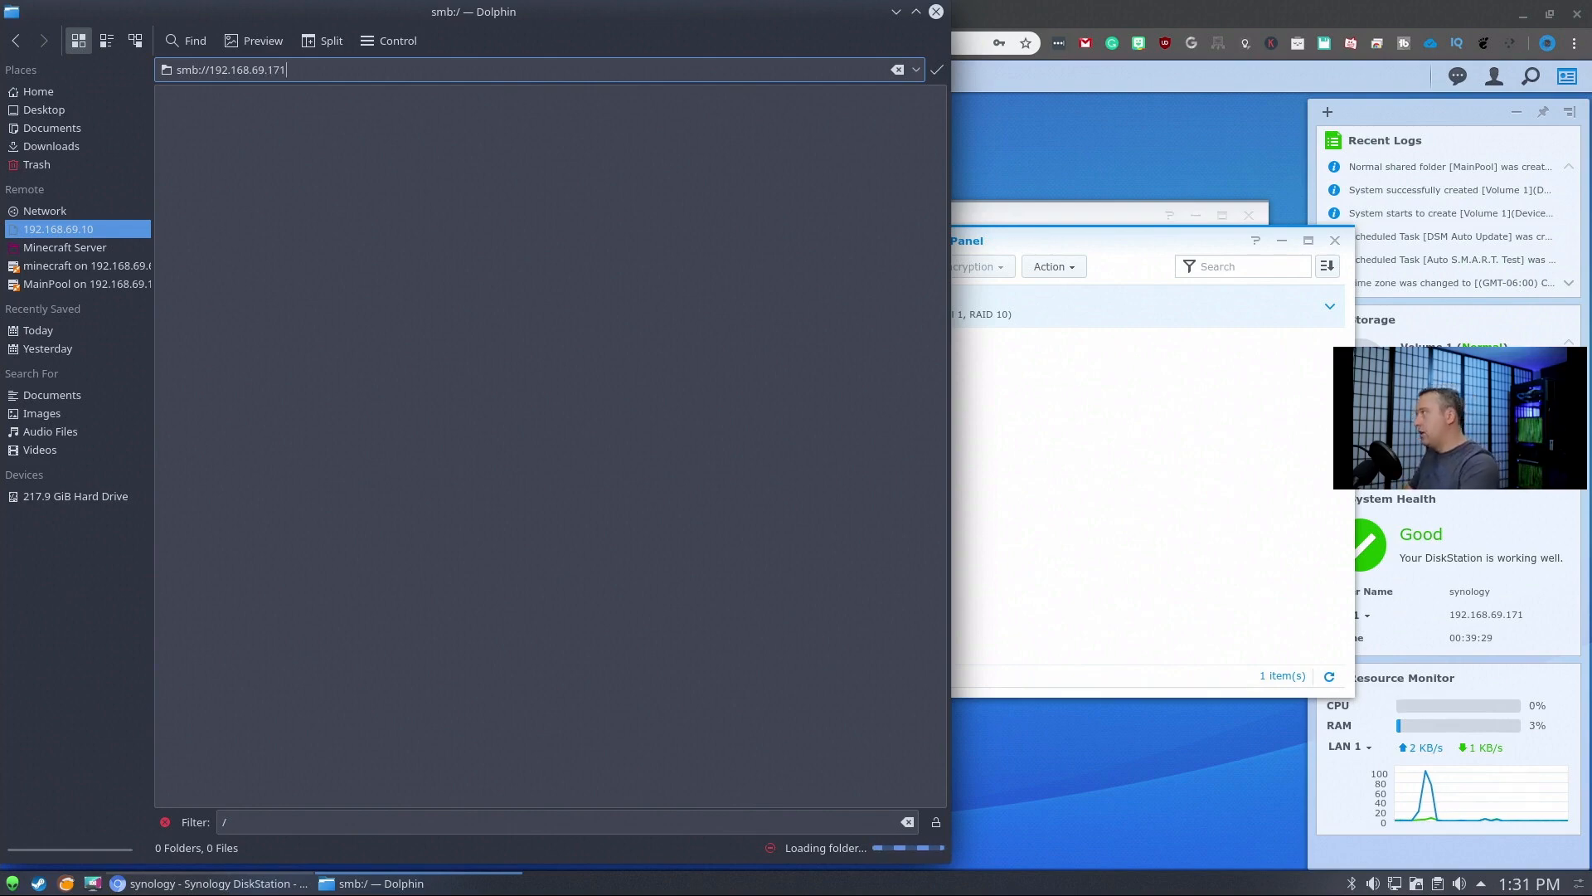
{"action": "key", "text": "Return"}
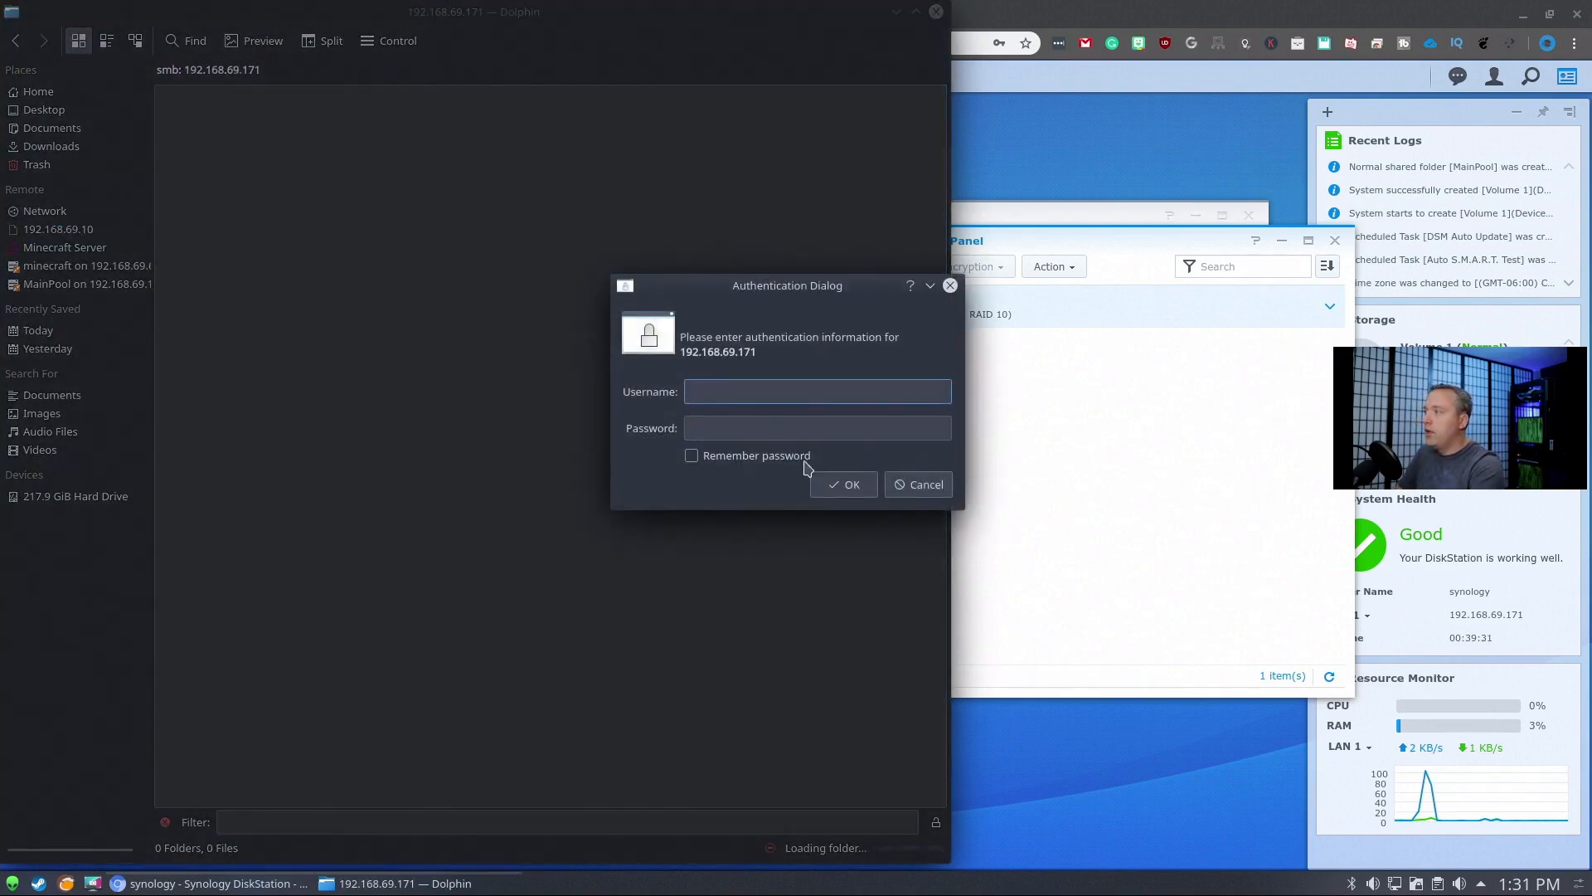
Step: Sign in to the SMB server with the account username and password, check the MainPool share's contents, and close the file manager
{"action": "left_click", "coordinate": [844, 487]}
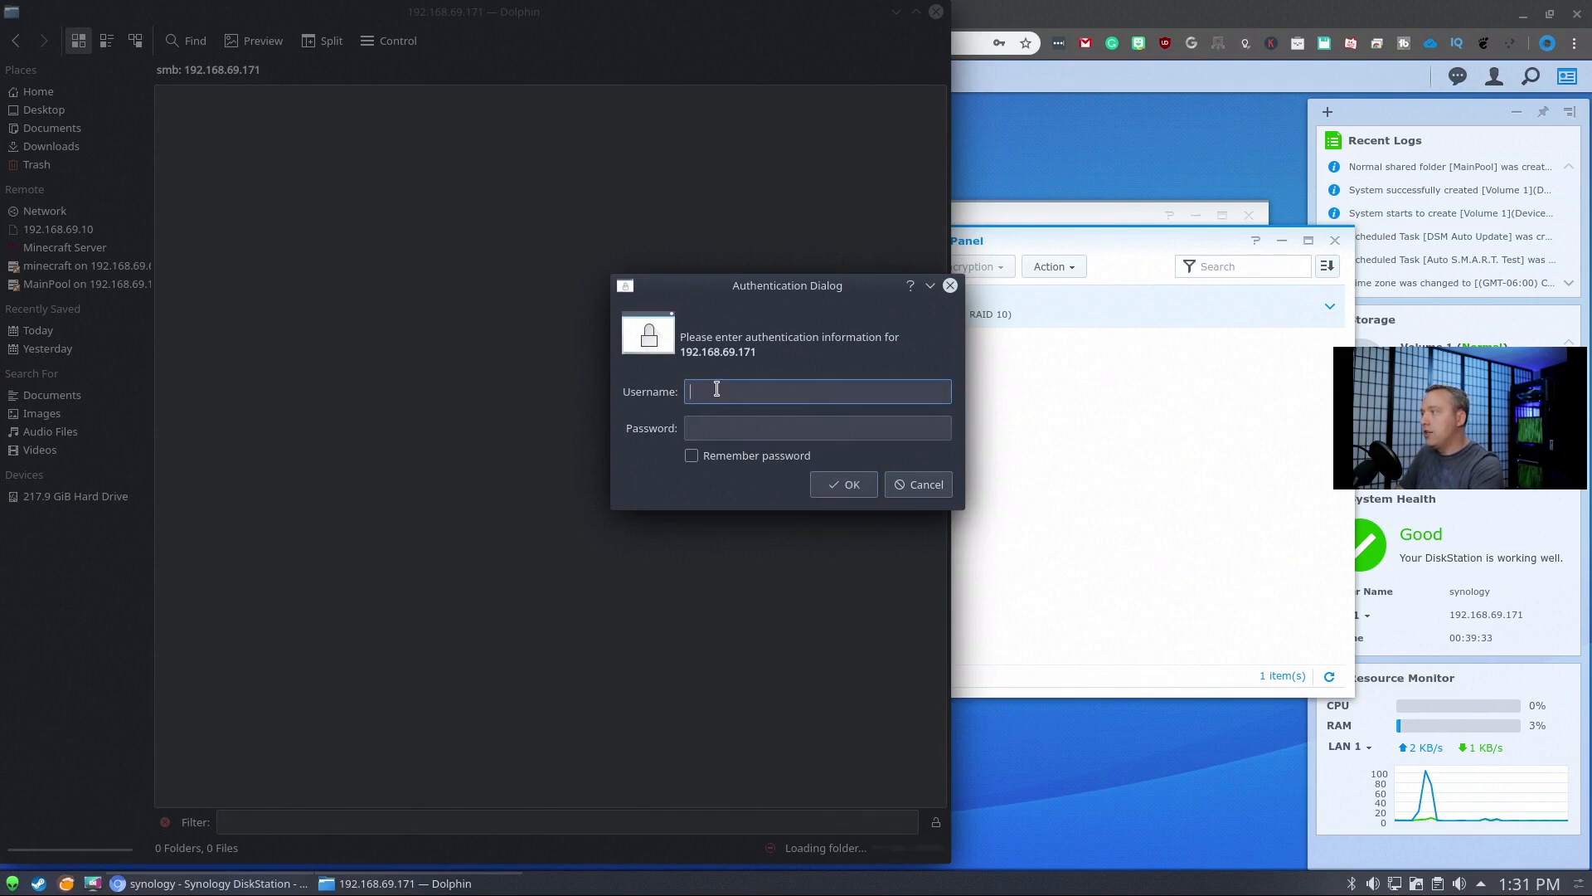
{"action": "type", "text": "titus"}
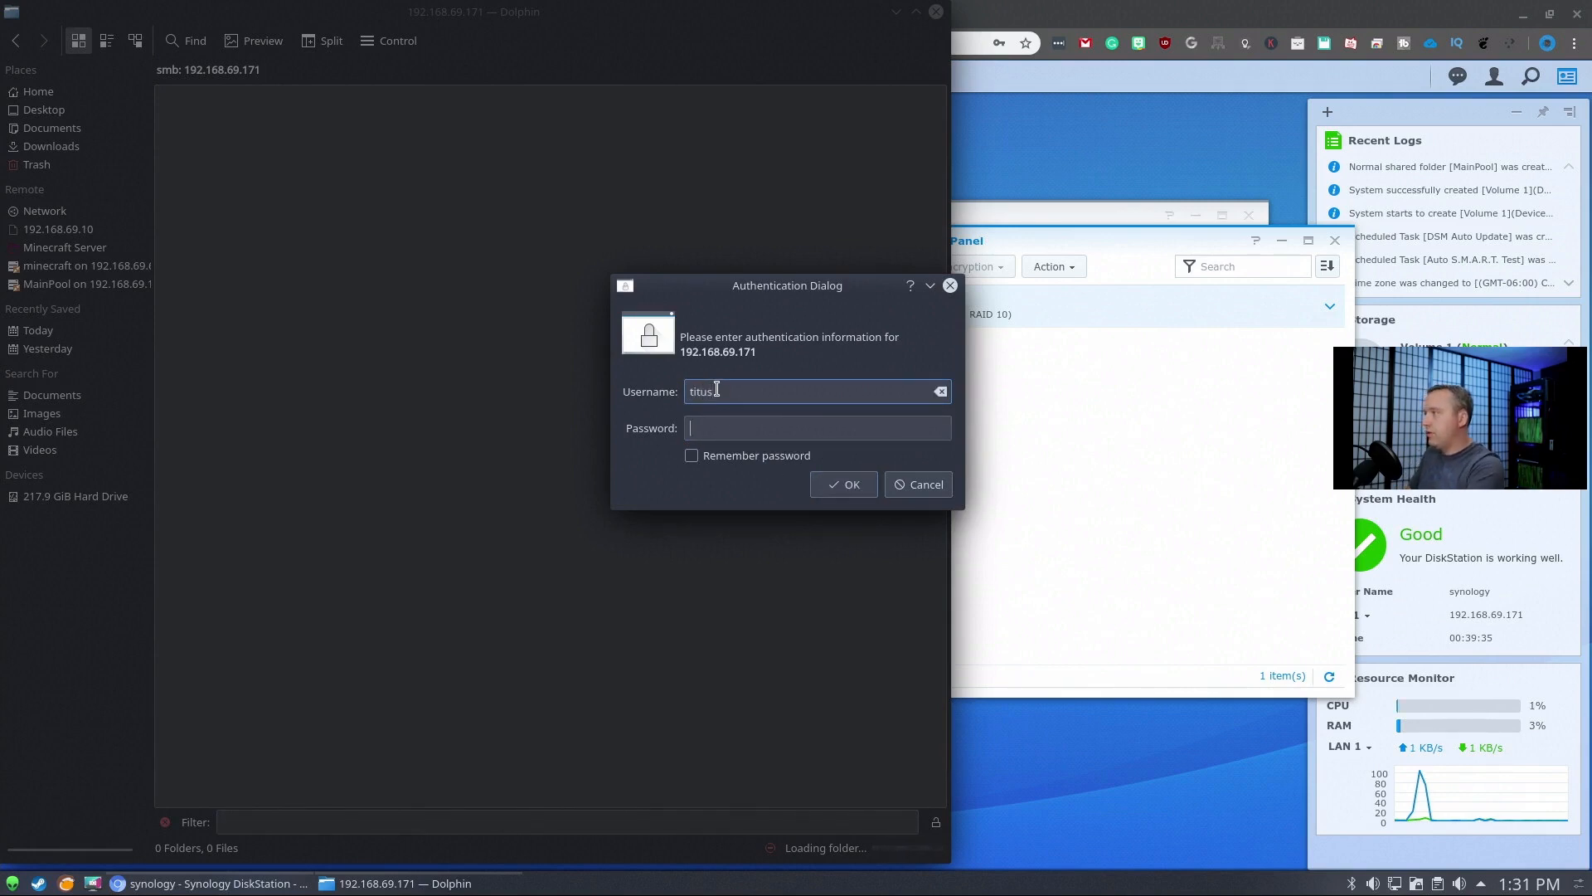
{"action": "key", "text": "Tab"}
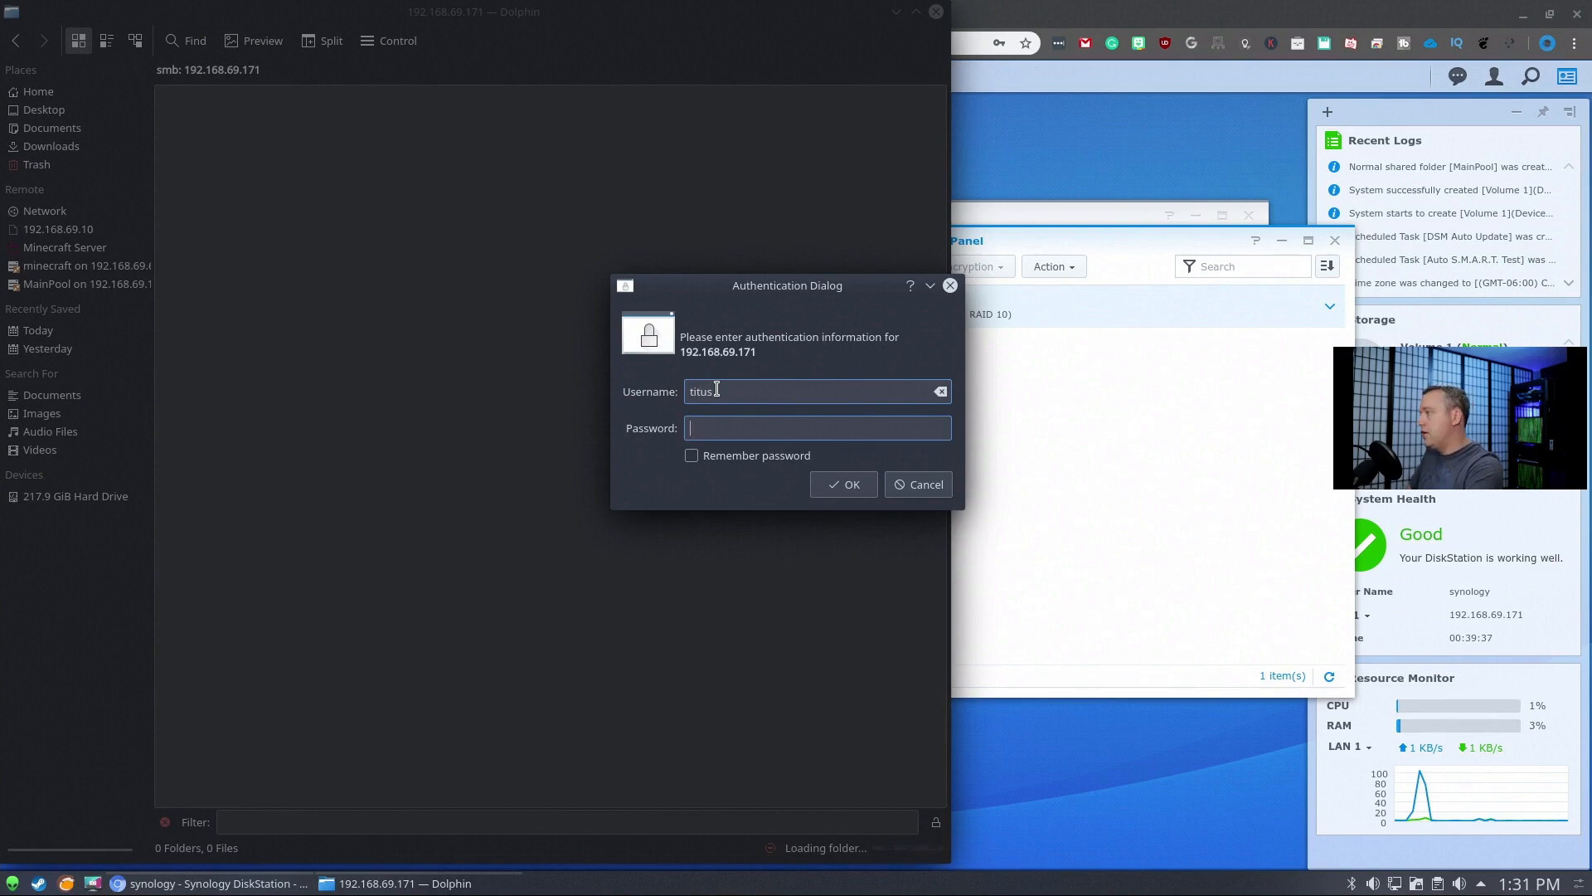
{"action": "key", "text": "ctrl+v"}
{"action": "left_click", "coordinate": [842, 485]}
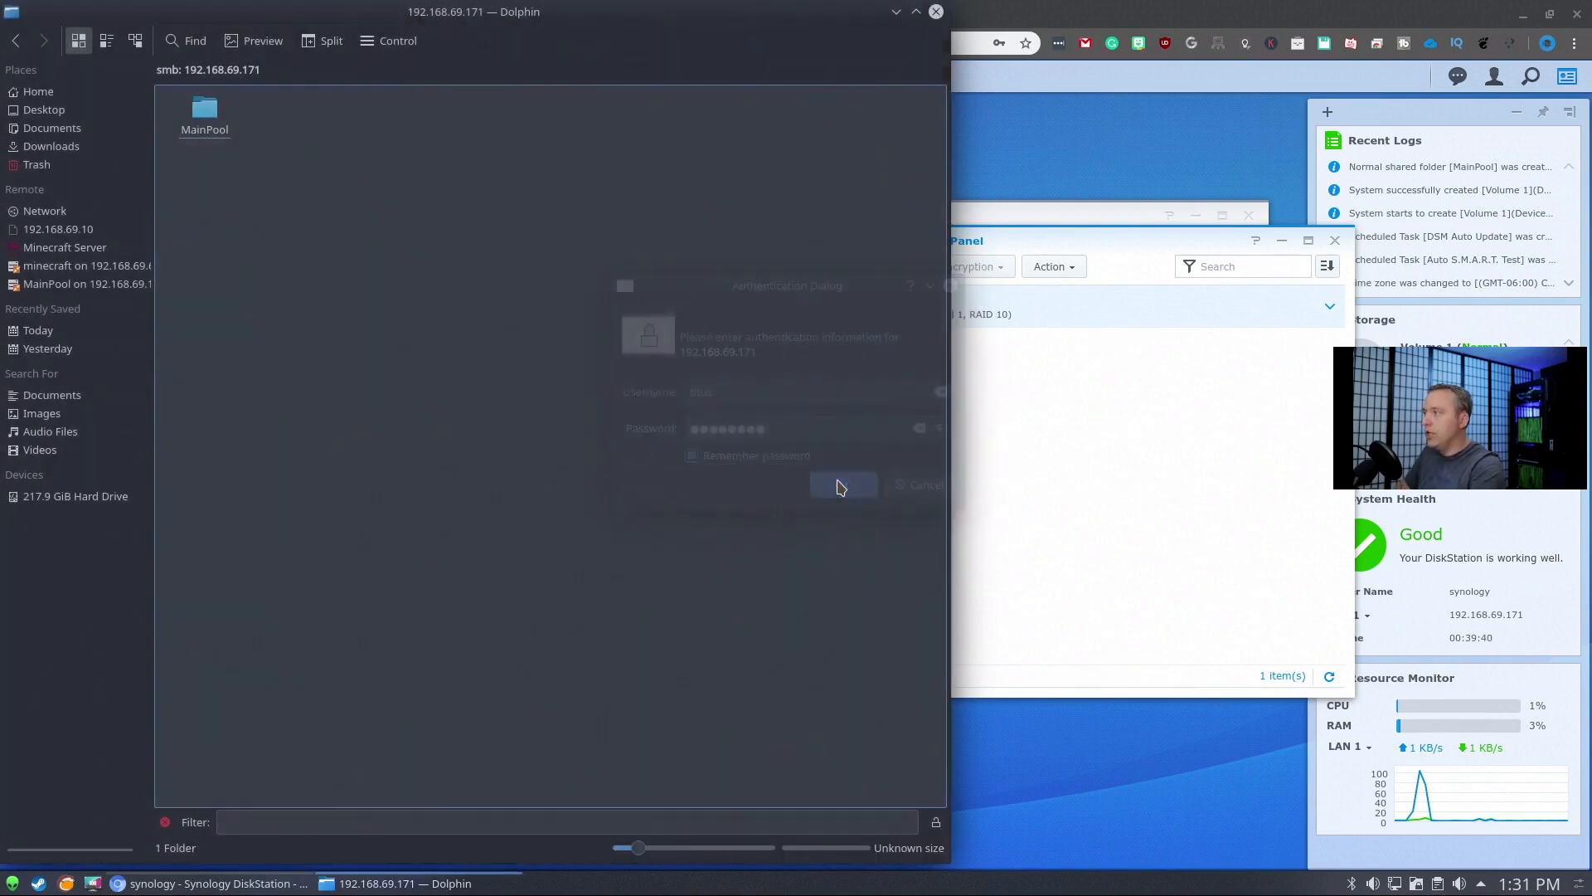
{"action": "left_click", "coordinate": [211, 130]}
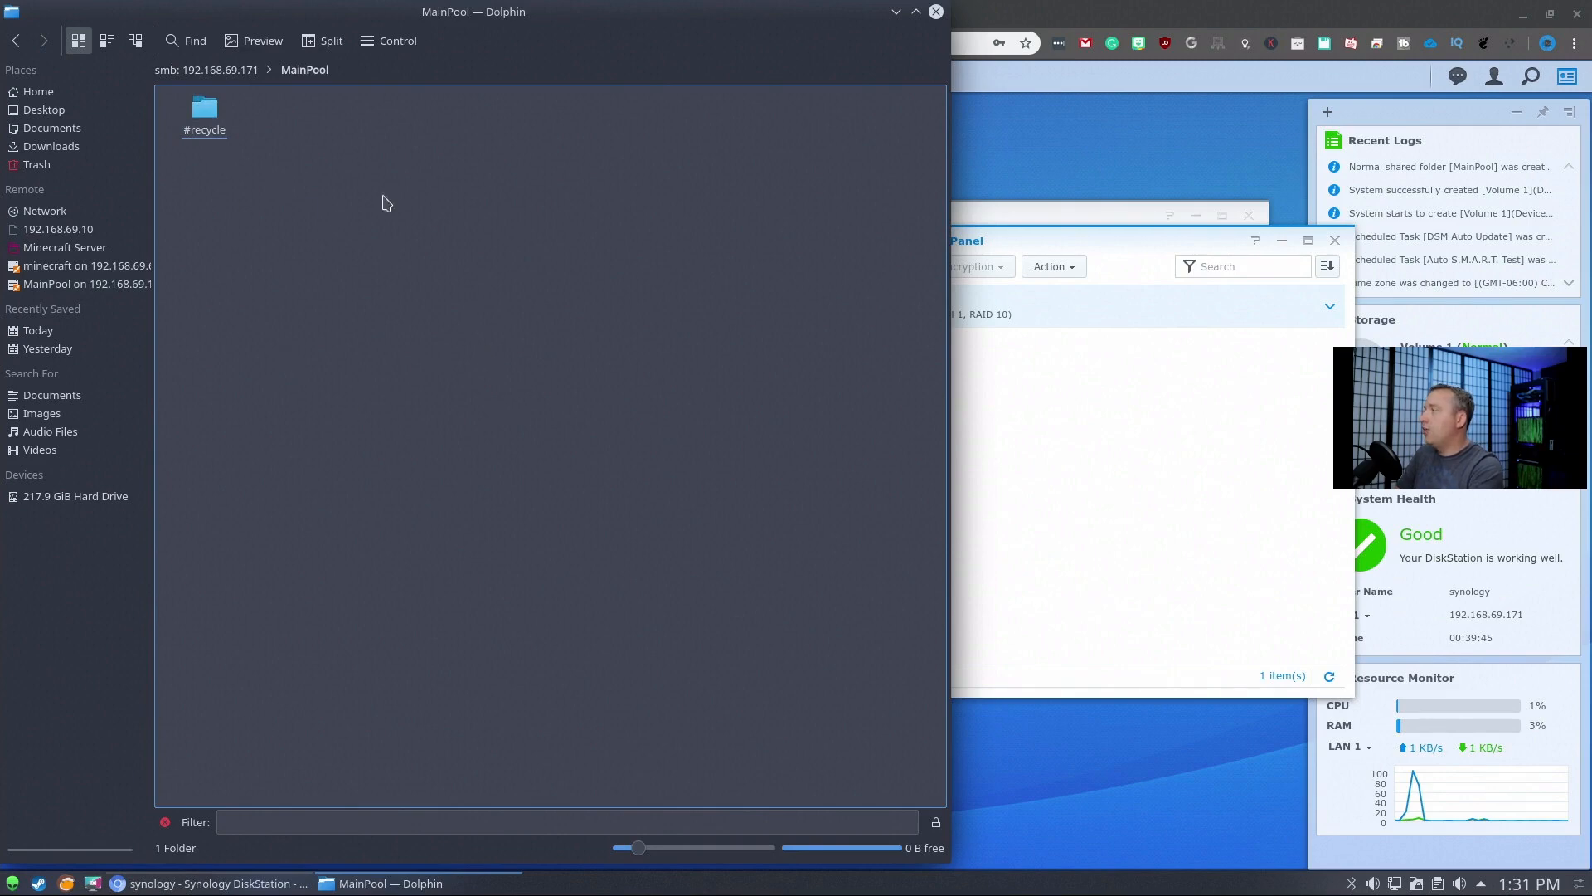
{"action": "left_click", "coordinate": [937, 14]}
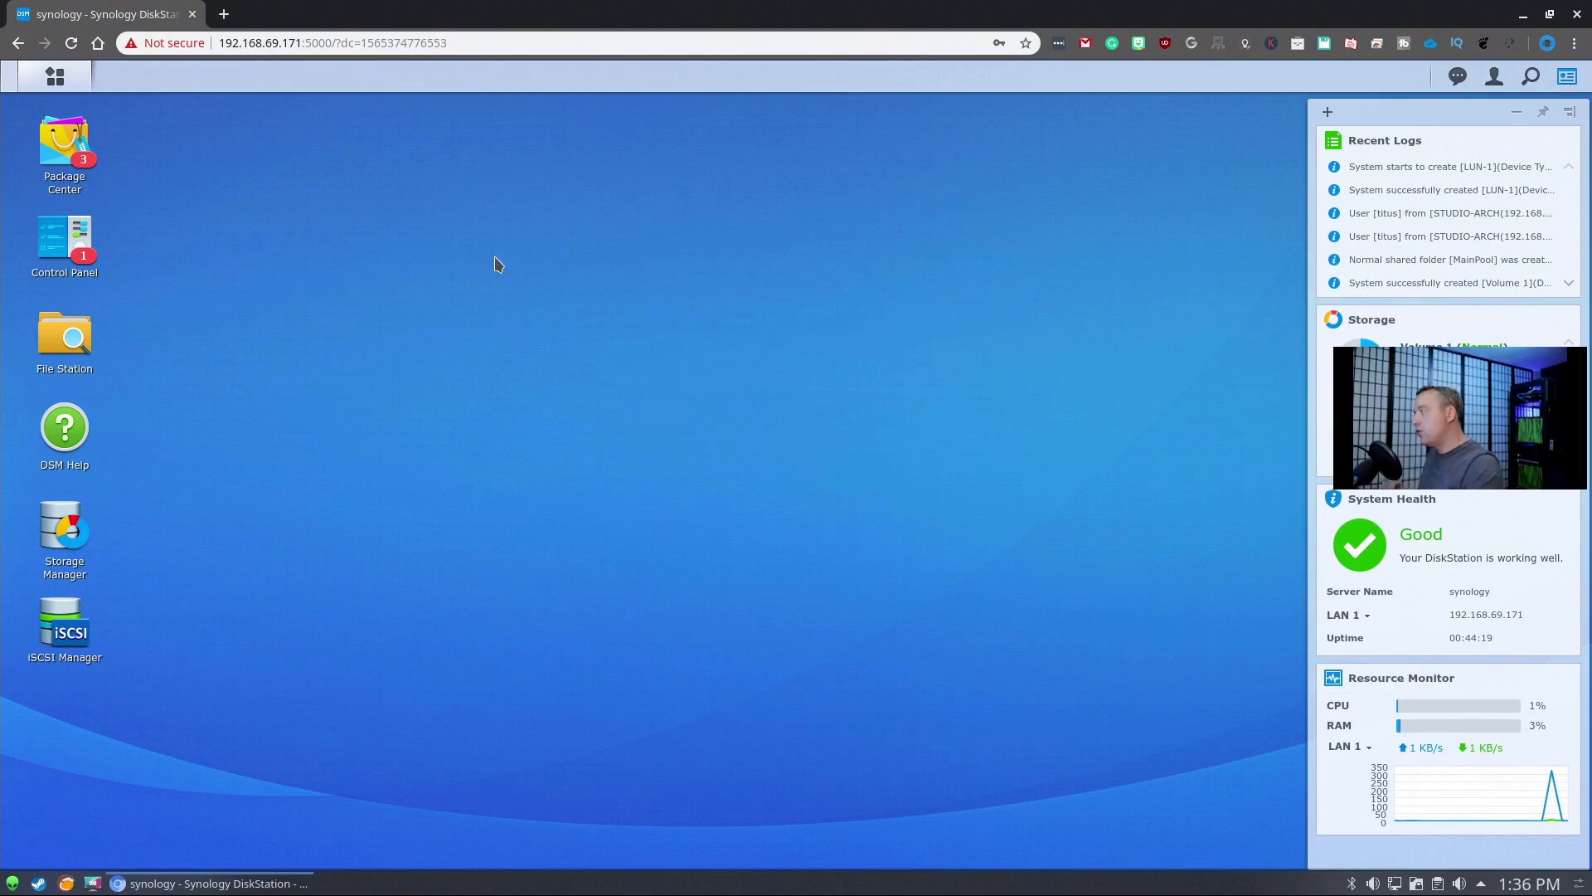
Step: Enable manual DNS configuration in the NAS's network settings, set the alternative DNS server to 1.1.1.1 and apply it
{"action": "left_click", "coordinate": [63, 253]}
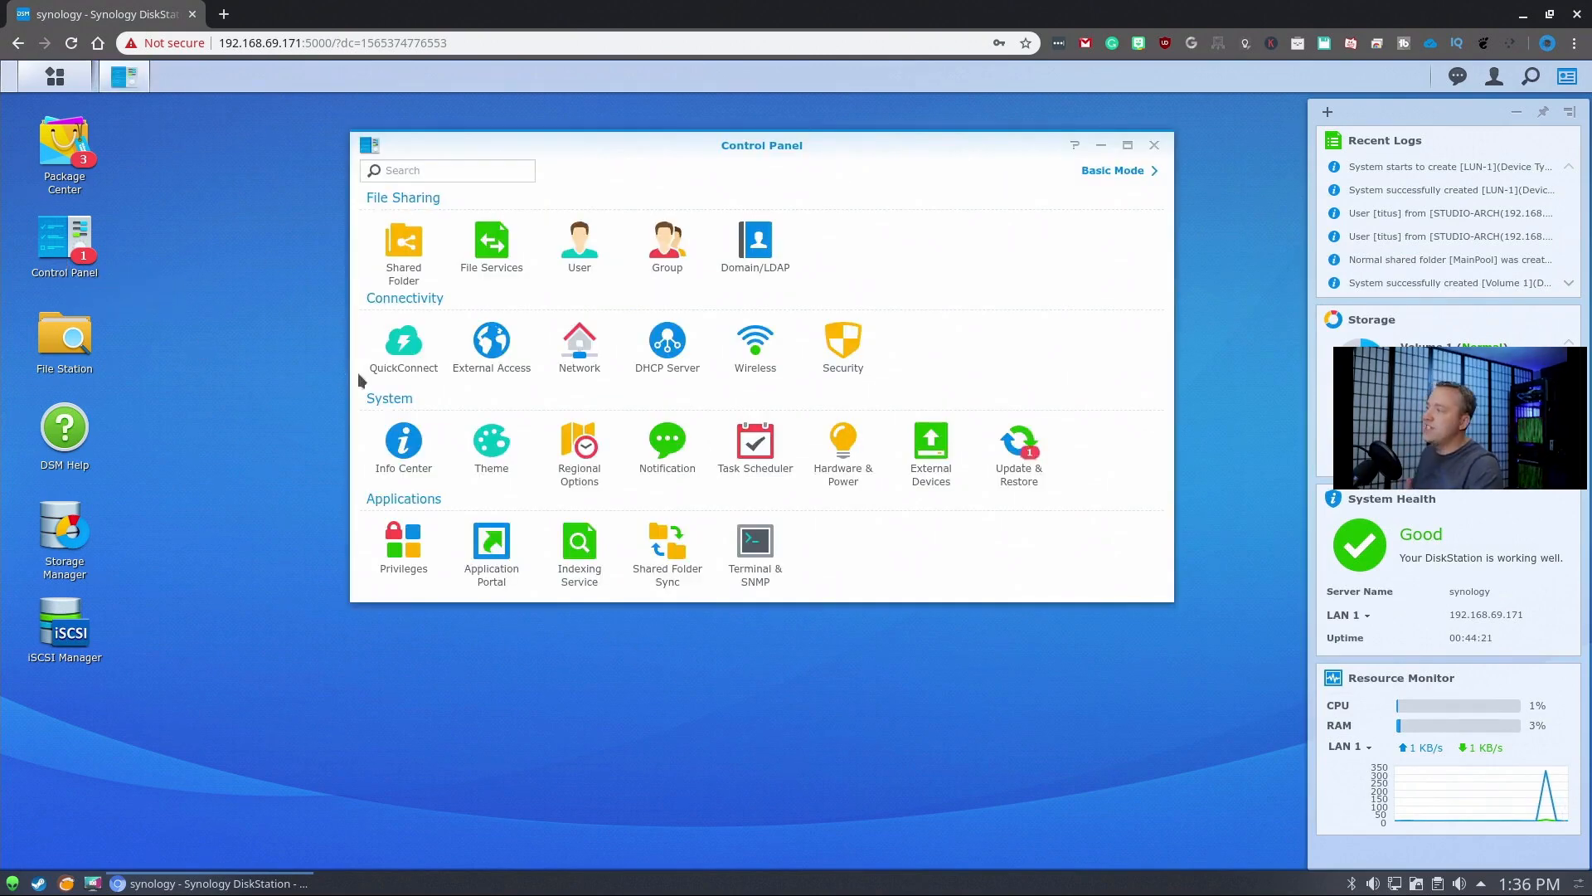
{"action": "left_click", "coordinate": [584, 368]}
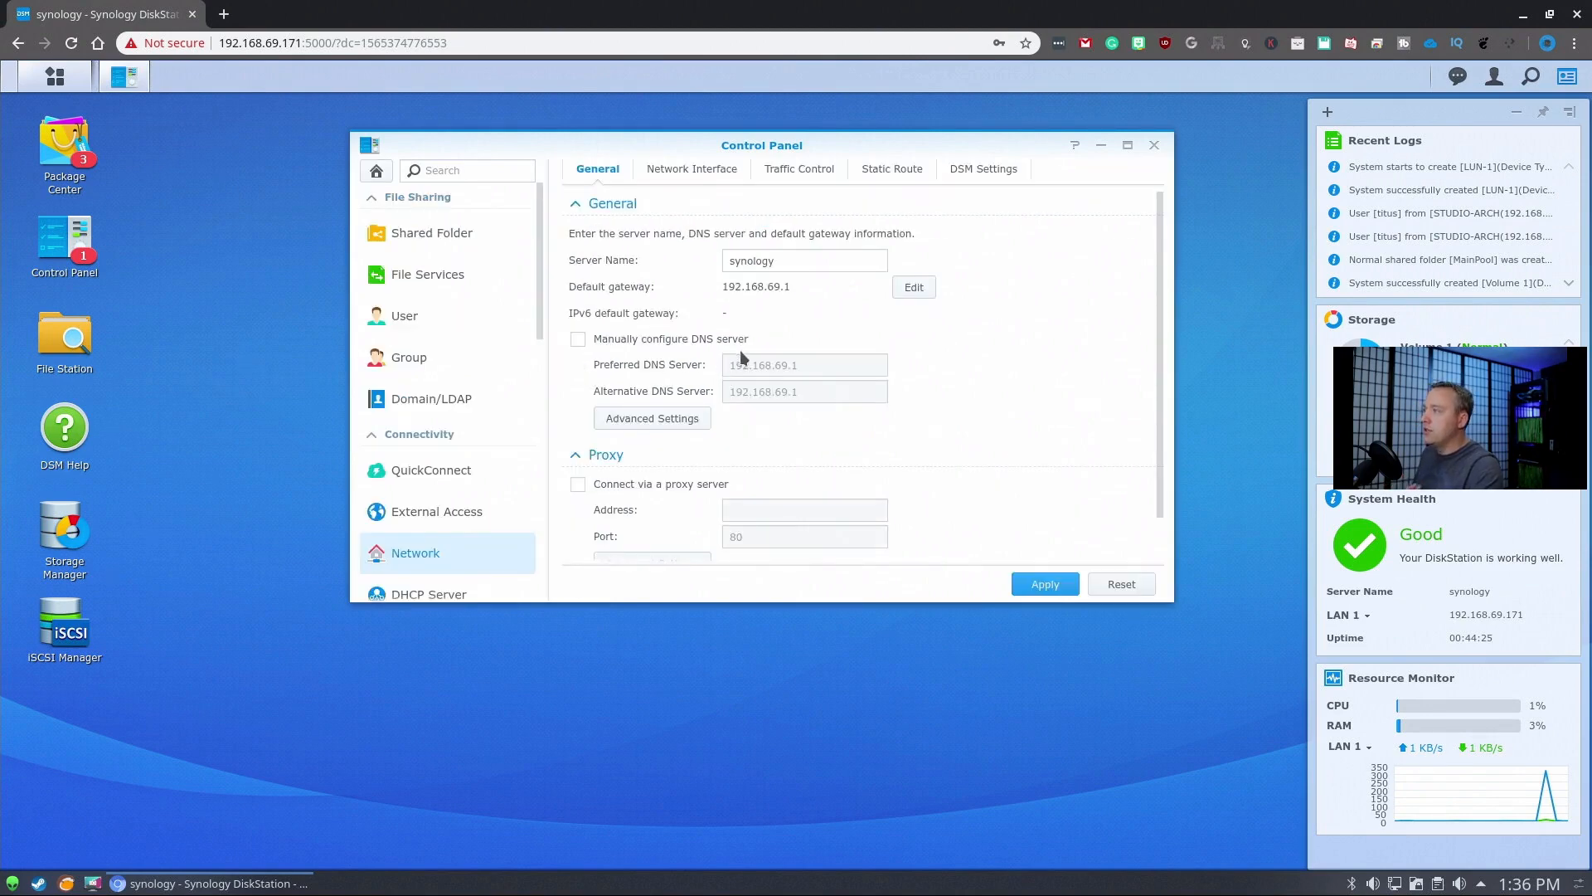
{"action": "left_click", "coordinate": [583, 337]}
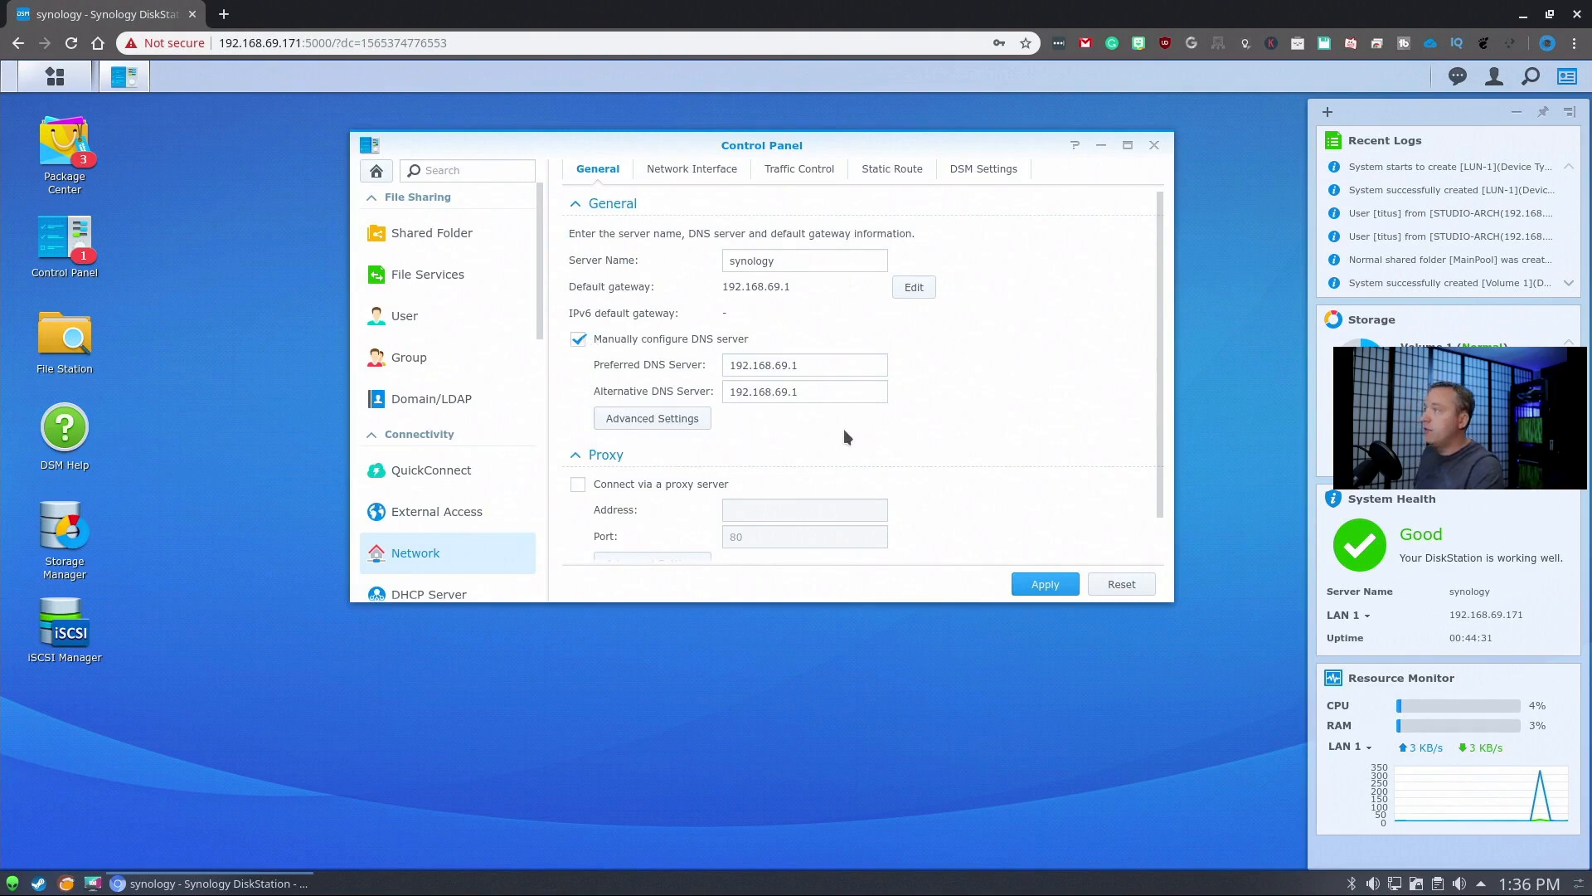
{"action": "scroll", "coordinate": [822, 400], "scroll_direction": "down", "scroll_amount": 1}
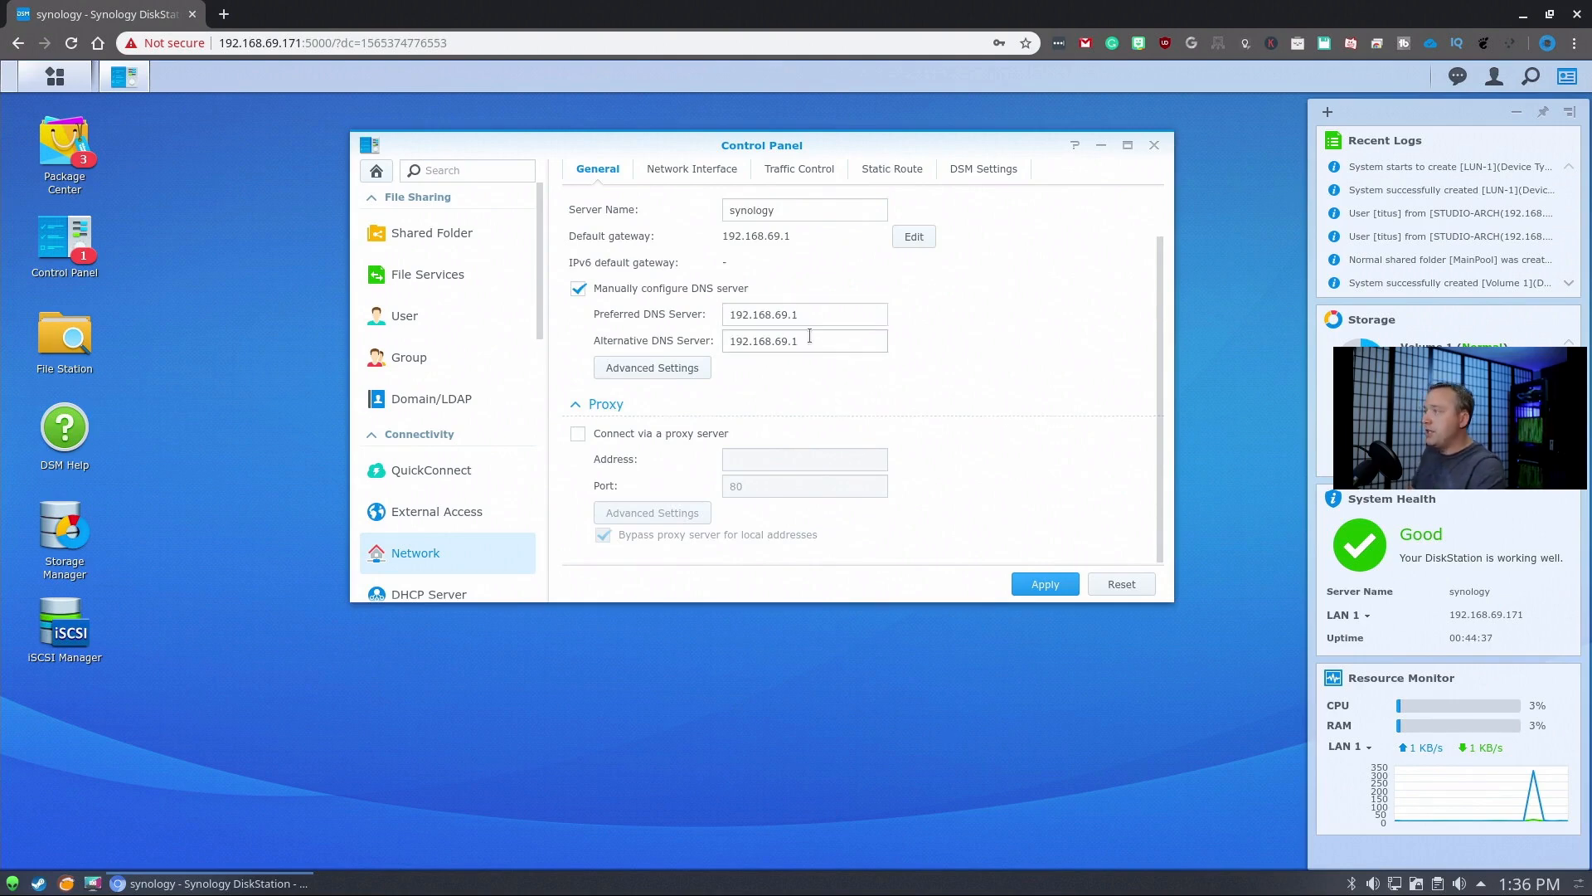
{"action": "double_click", "coordinate": [808, 340]}
{"action": "type", "text": "1.1.1.1"}
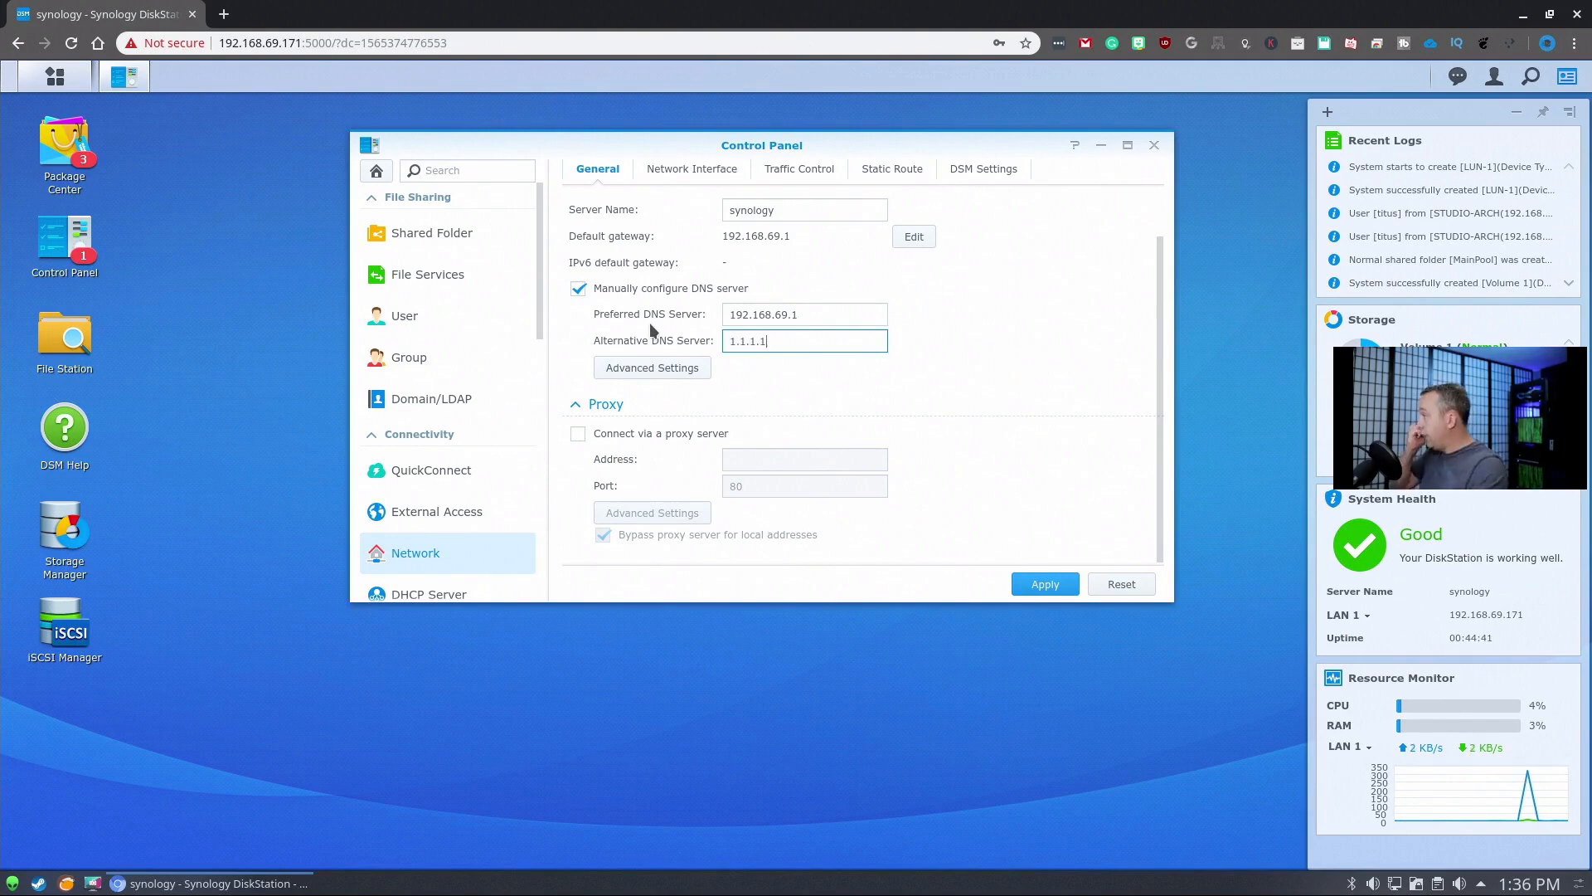
{"action": "scroll", "coordinate": [980, 421], "scroll_direction": "up", "scroll_amount": 1}
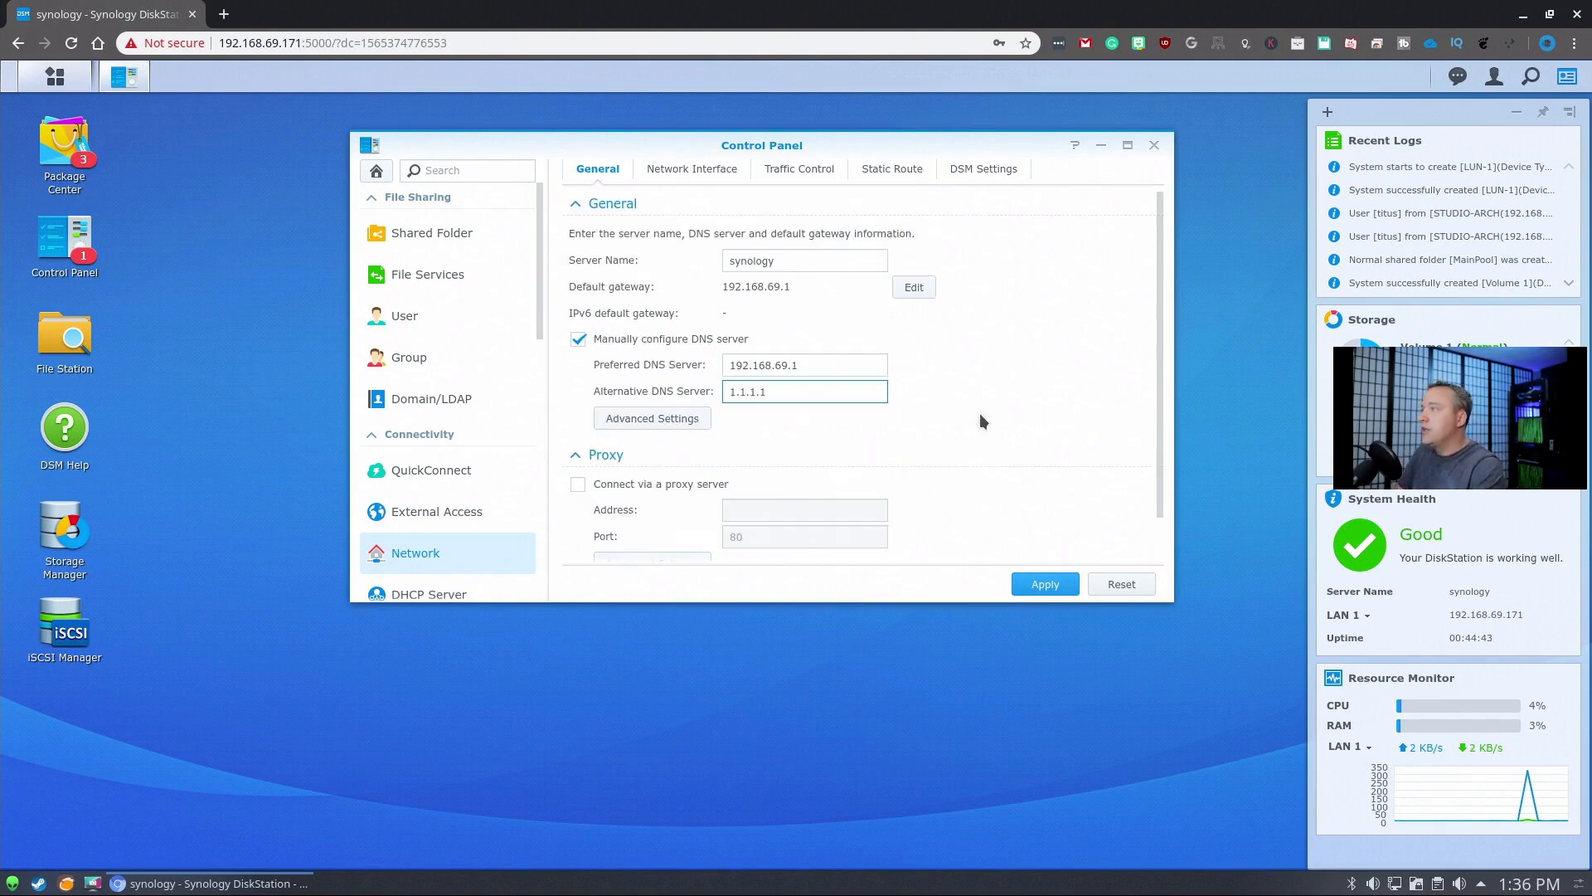
{"action": "left_click", "coordinate": [1046, 584]}
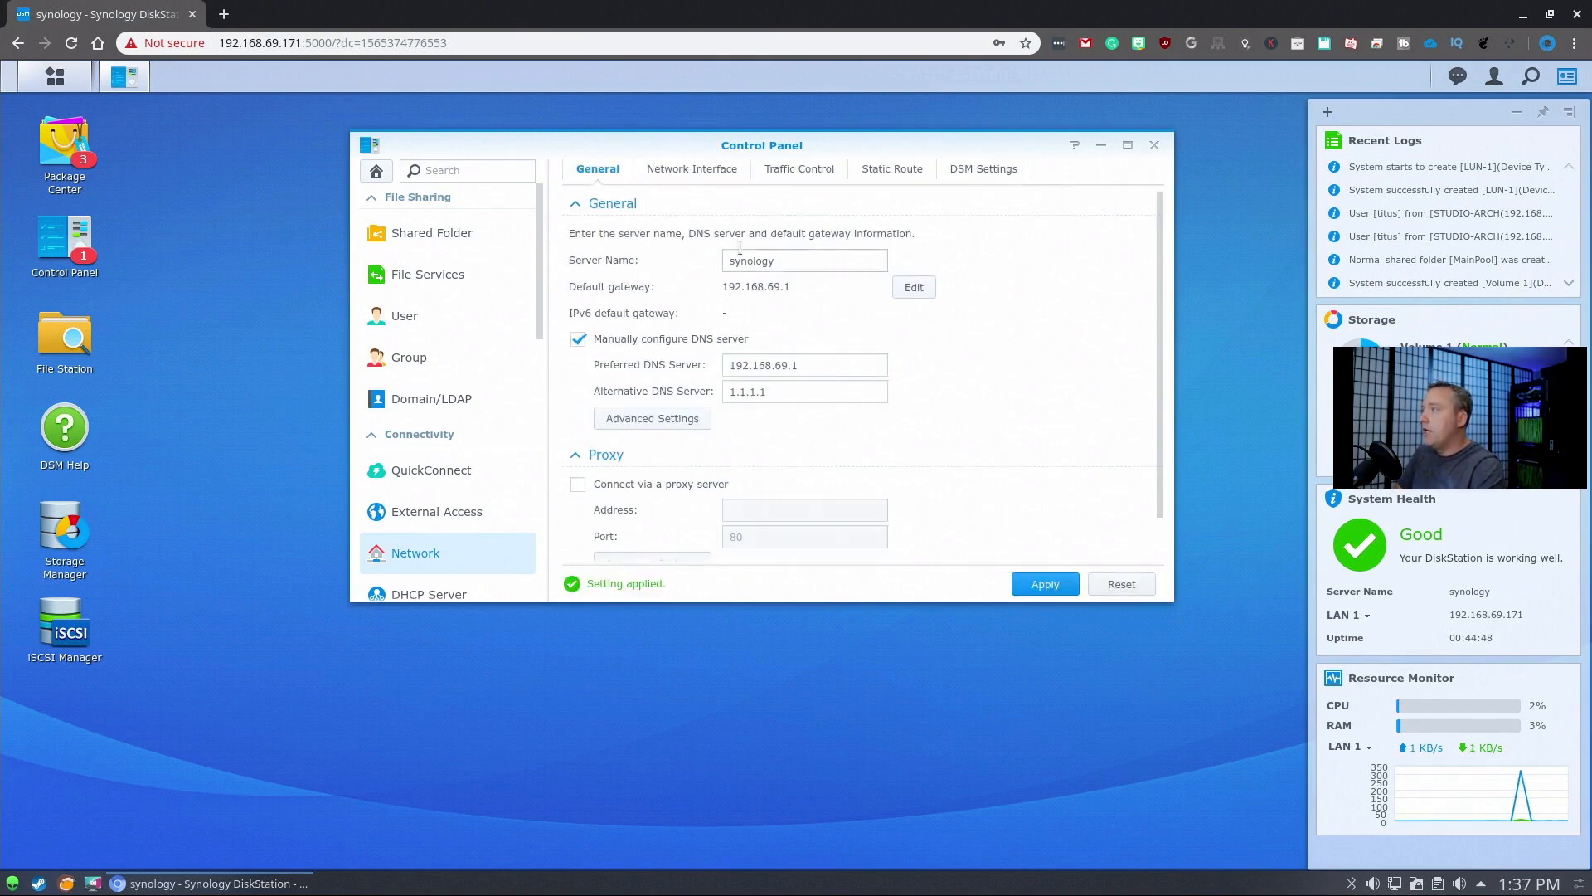
Step: Start creating a network bond using Adaptive Load Balancing over LAN 1 and LAN 2, and choose manual network configuration
{"action": "left_click", "coordinate": [693, 176]}
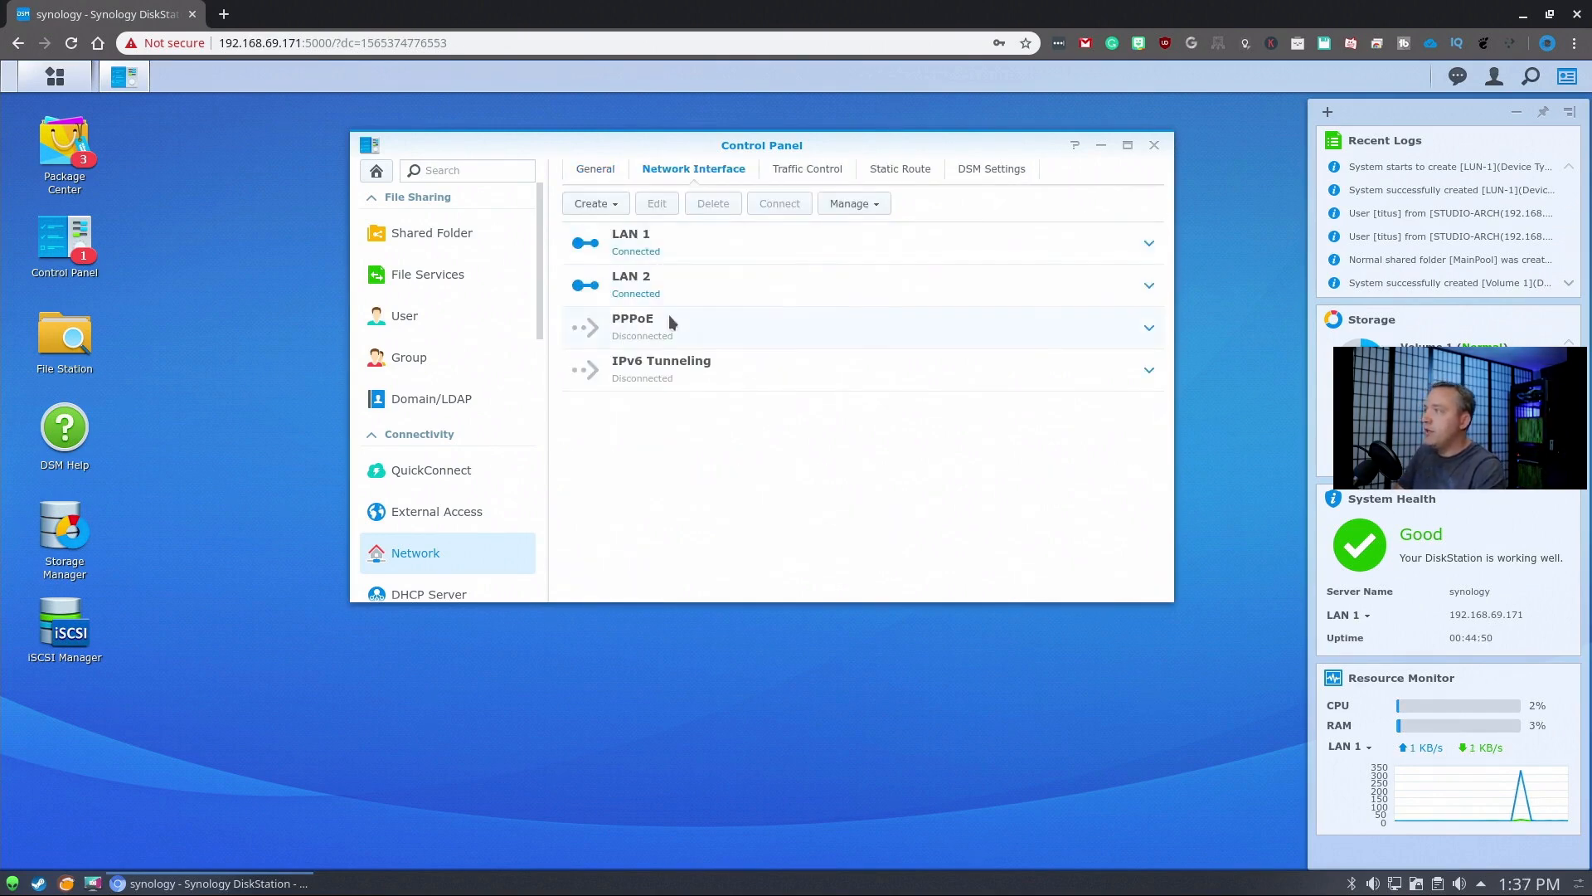
{"action": "left_click", "coordinate": [874, 214]}
{"action": "left_click", "coordinate": [610, 206]}
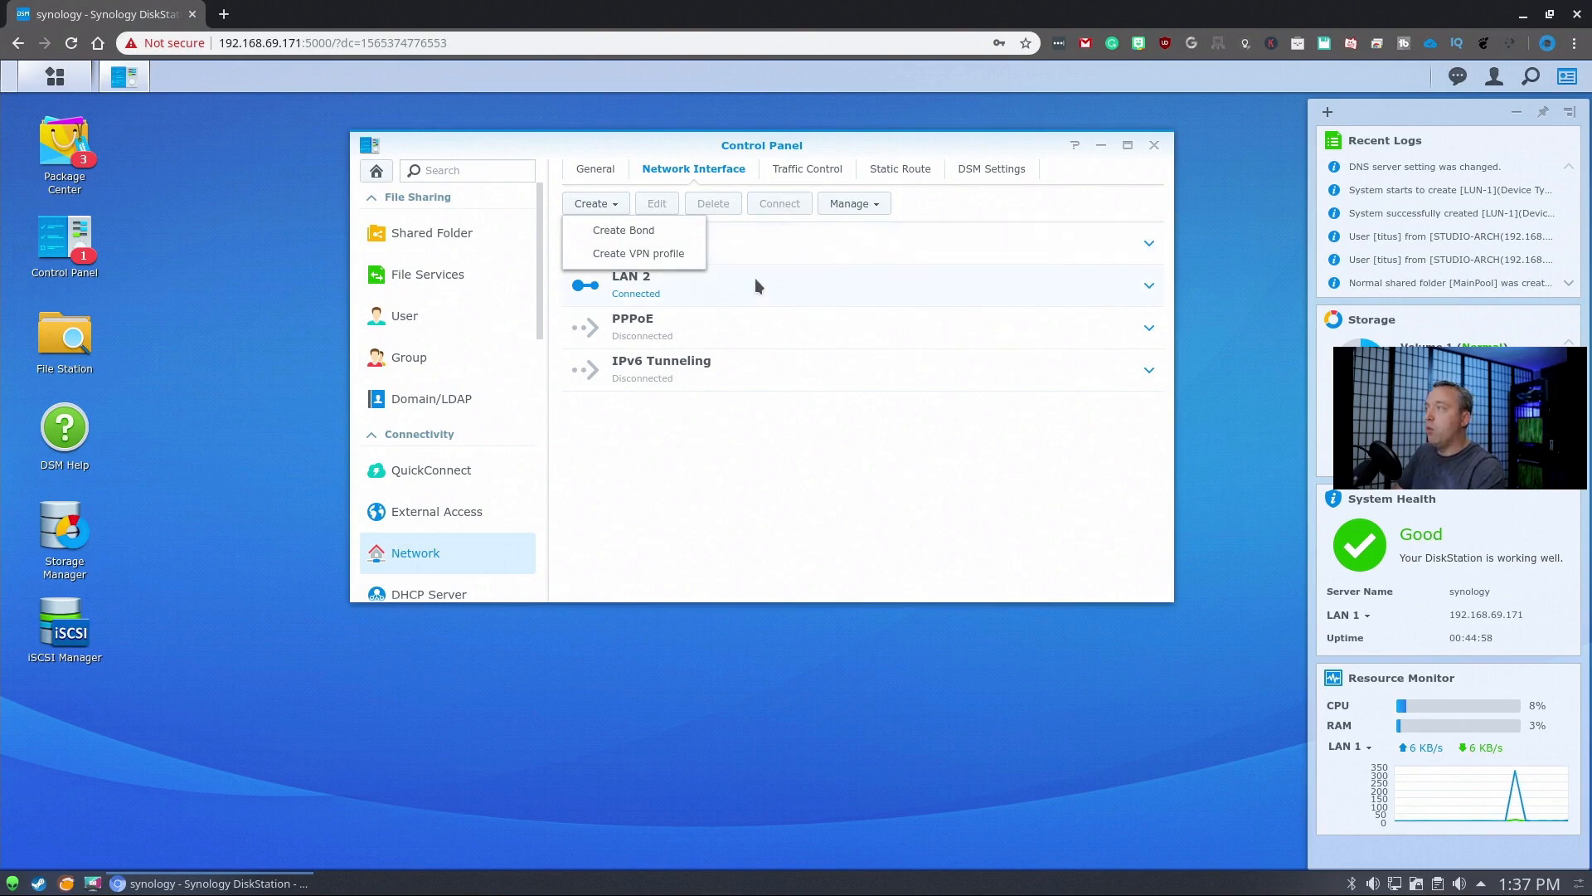
{"action": "left_click", "coordinate": [623, 230]}
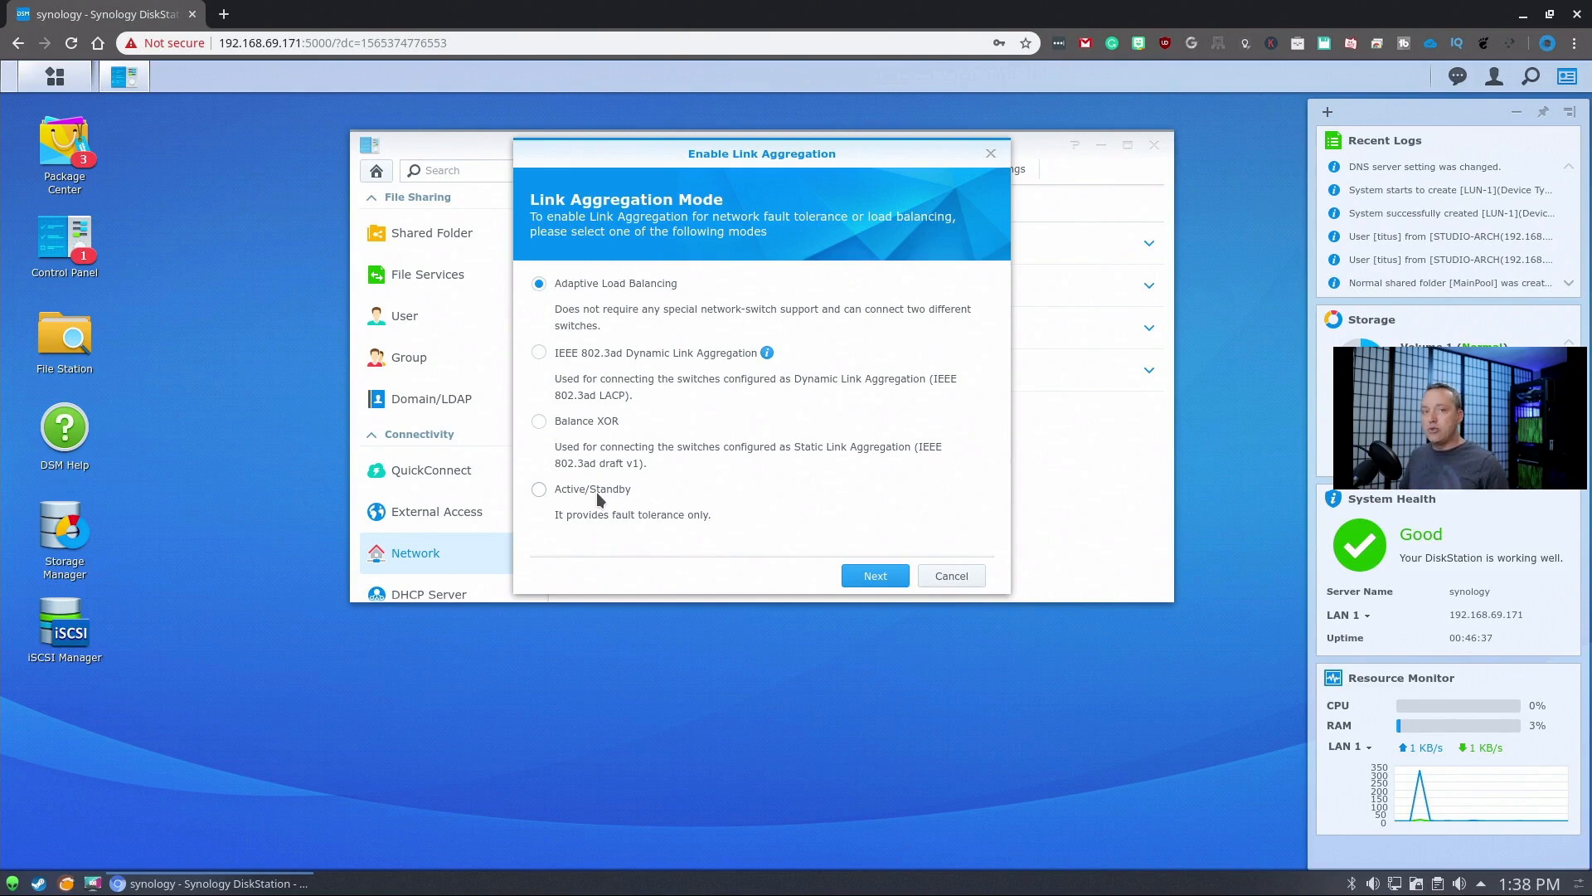
{"action": "left_click", "coordinate": [867, 579]}
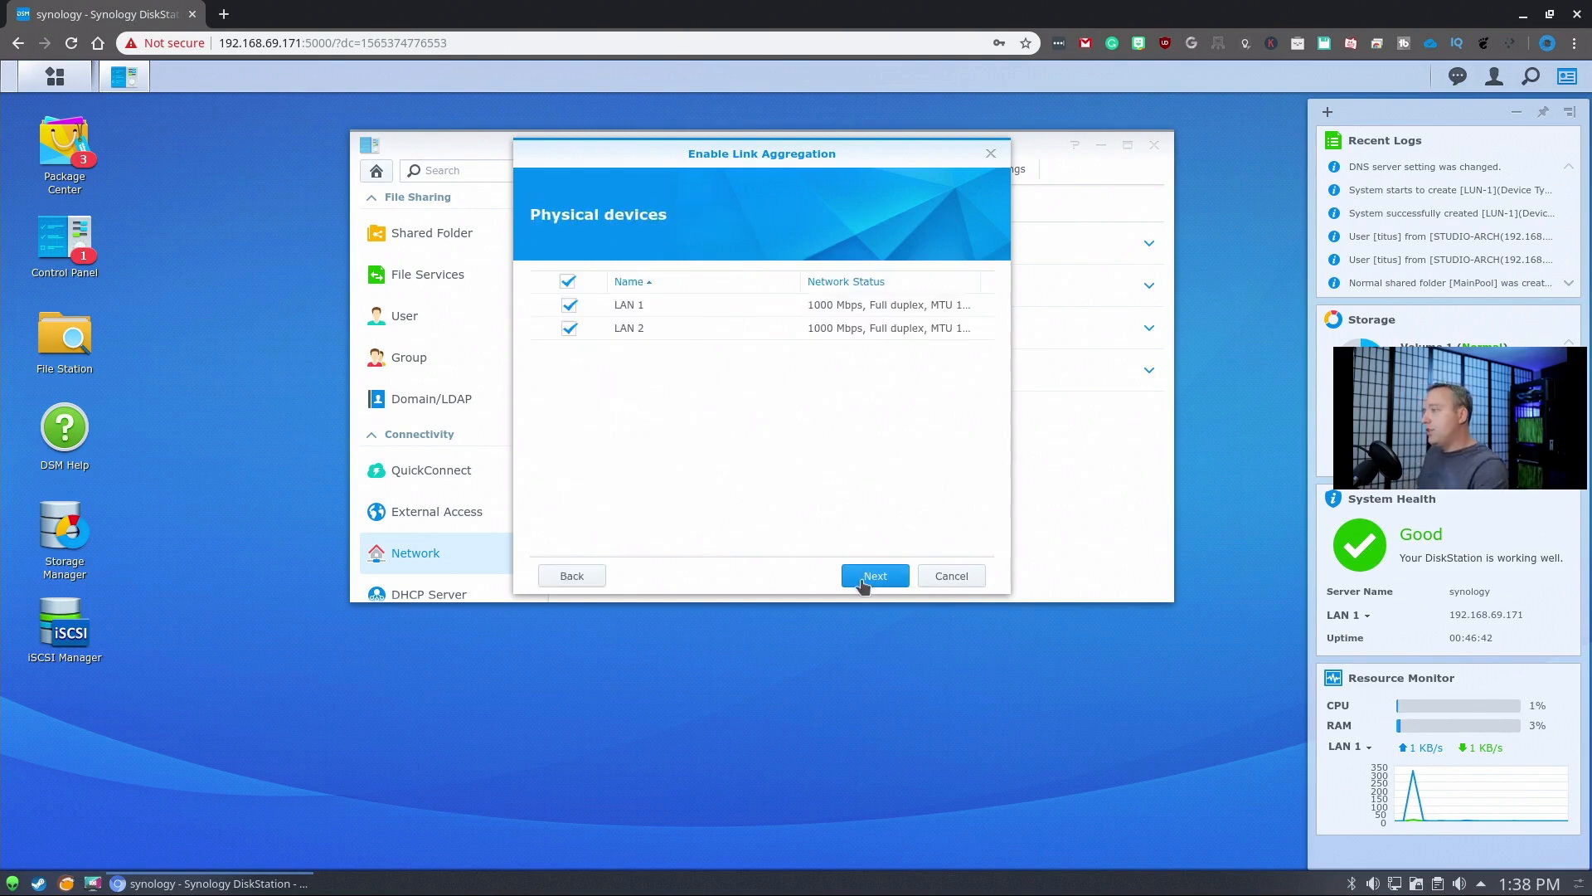
{"action": "left_click", "coordinate": [867, 579]}
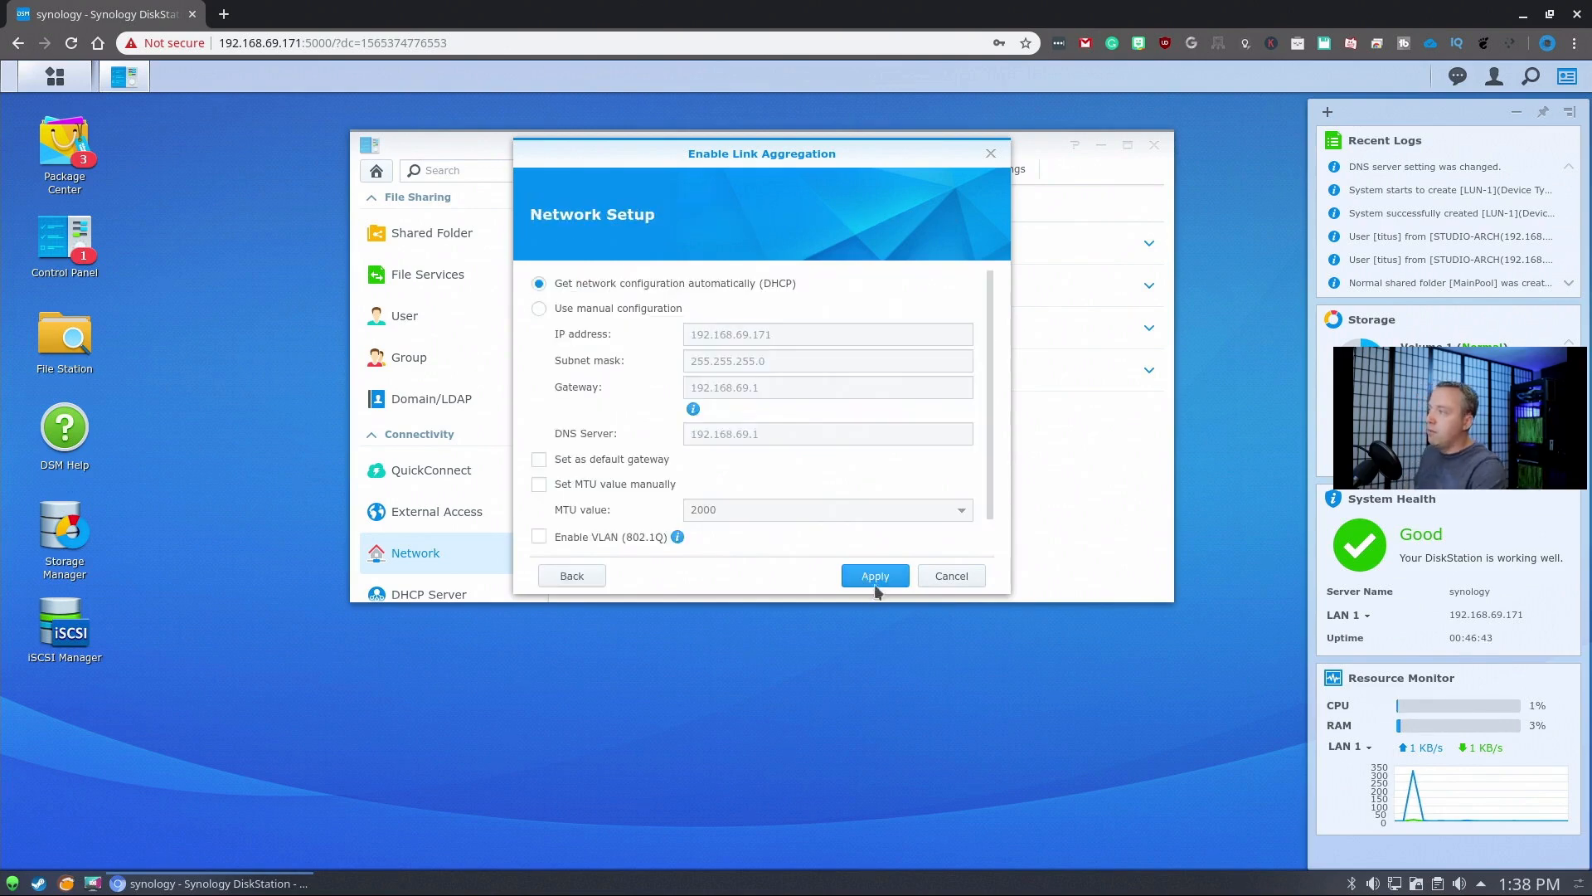
{"action": "left_click", "coordinate": [583, 312]}
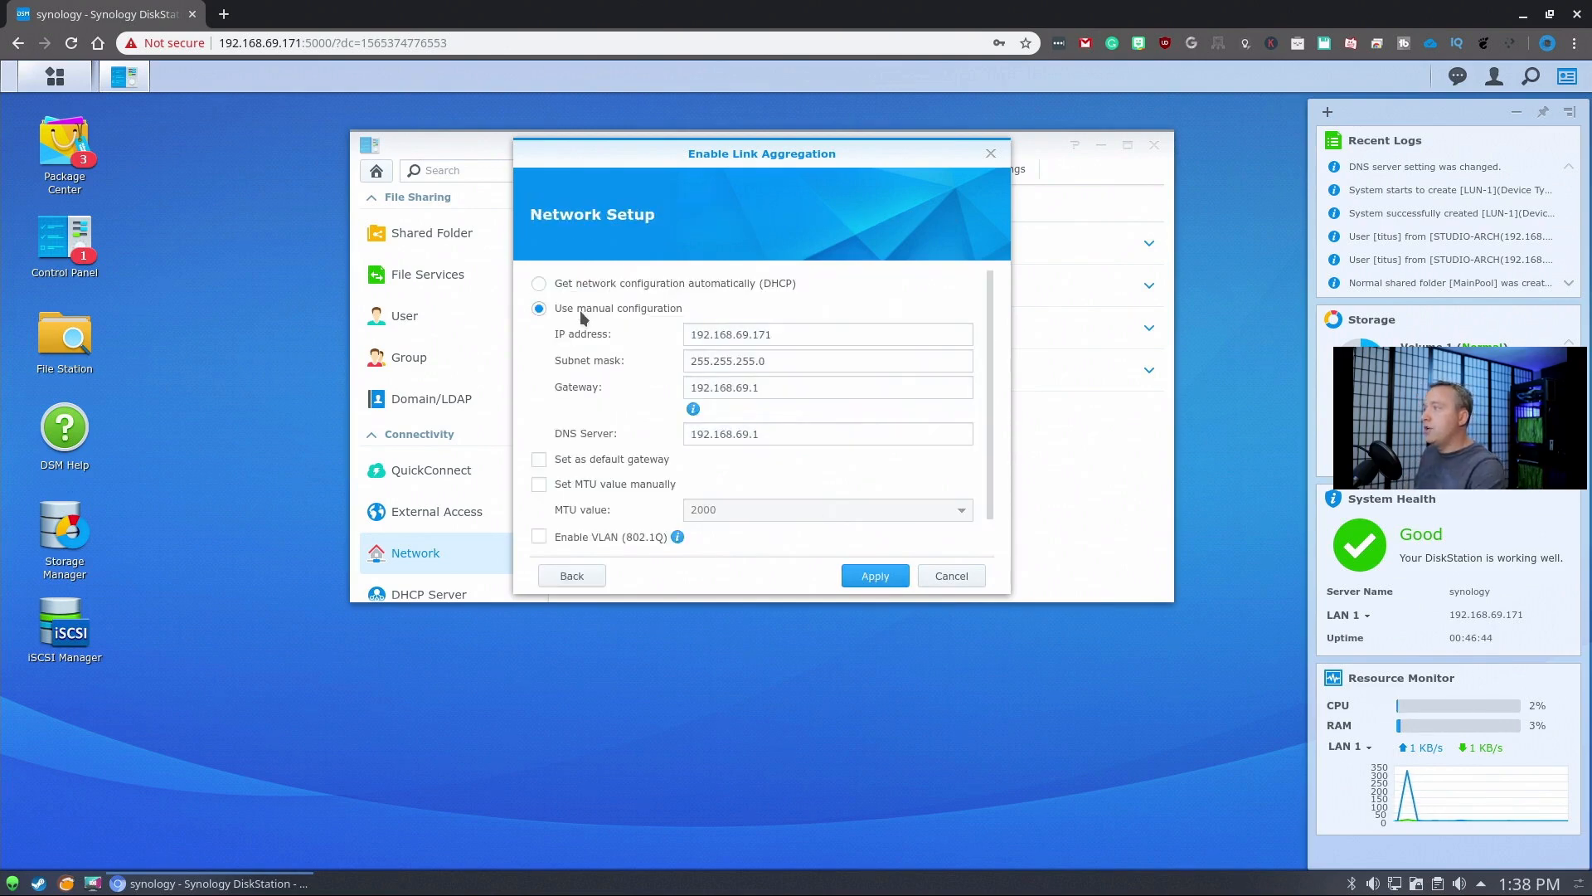
{"action": "left_click", "coordinate": [755, 336]}
{"action": "key", "text": "shift+End"}
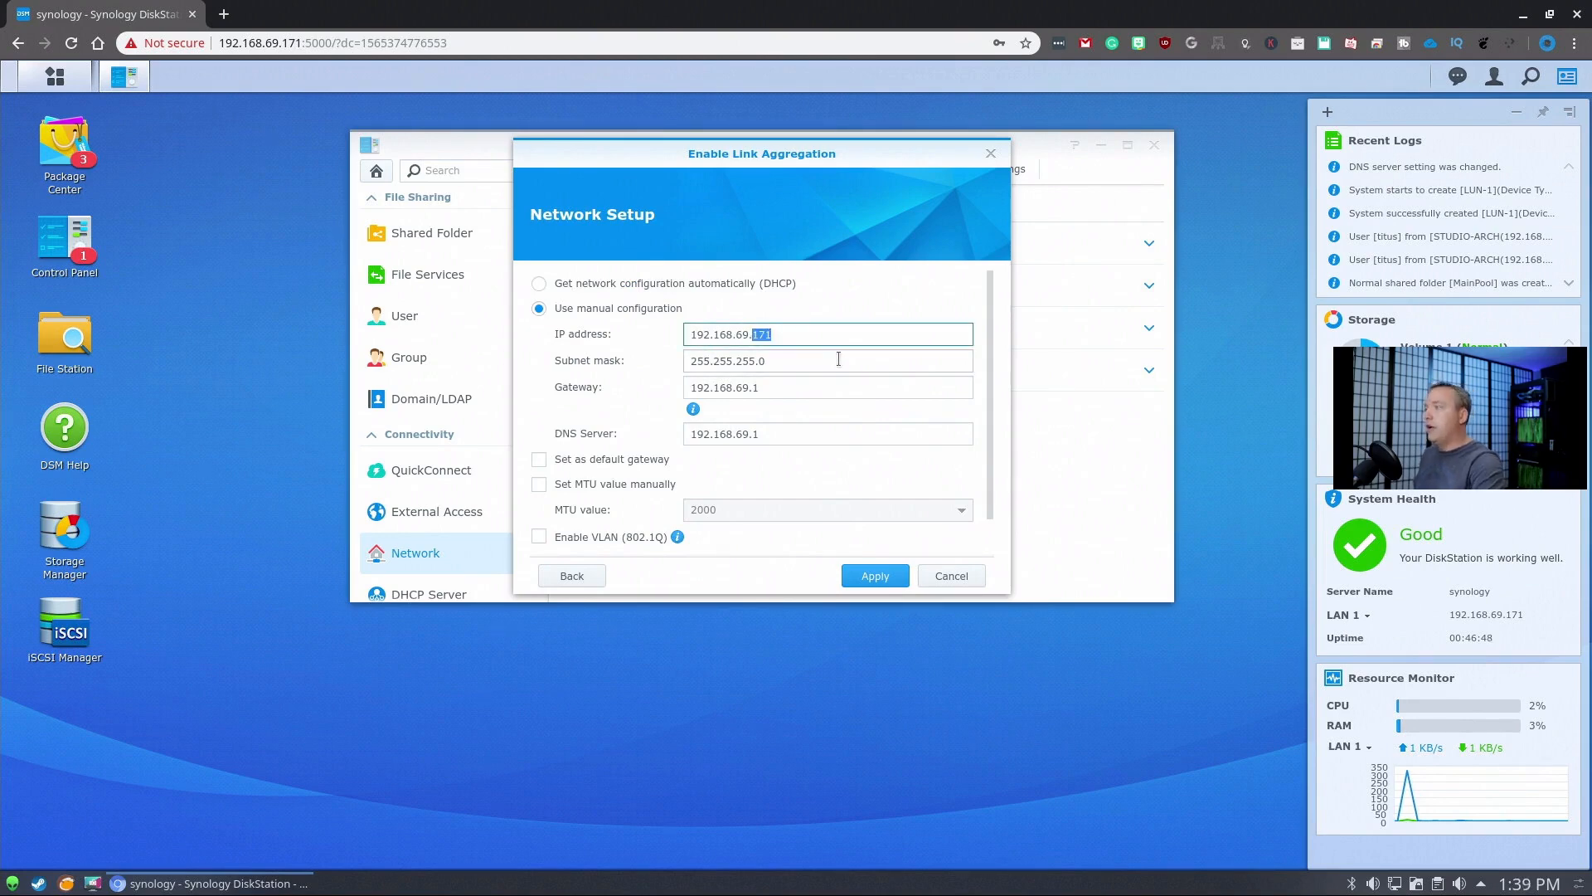
Step: Check in a terminal whether 192.168.69.5 is already in use by pinging it, and close the terminal
{"action": "key", "text": "ctrl+alt+t"}
{"action": "type", "text": "ping 192.16"}
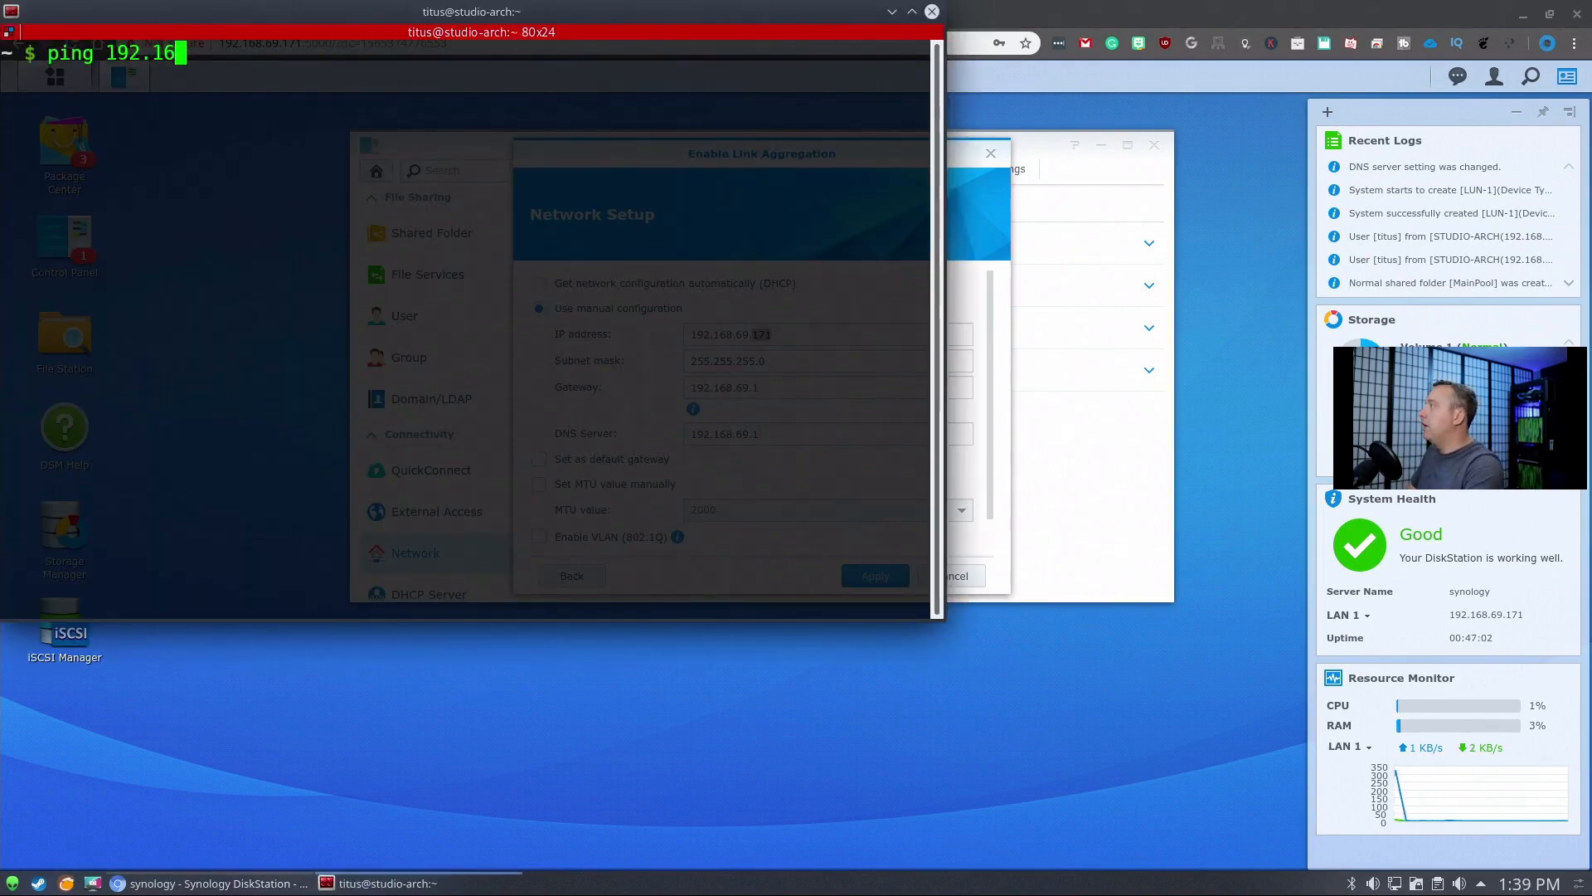
{"action": "type", "text": "8."}
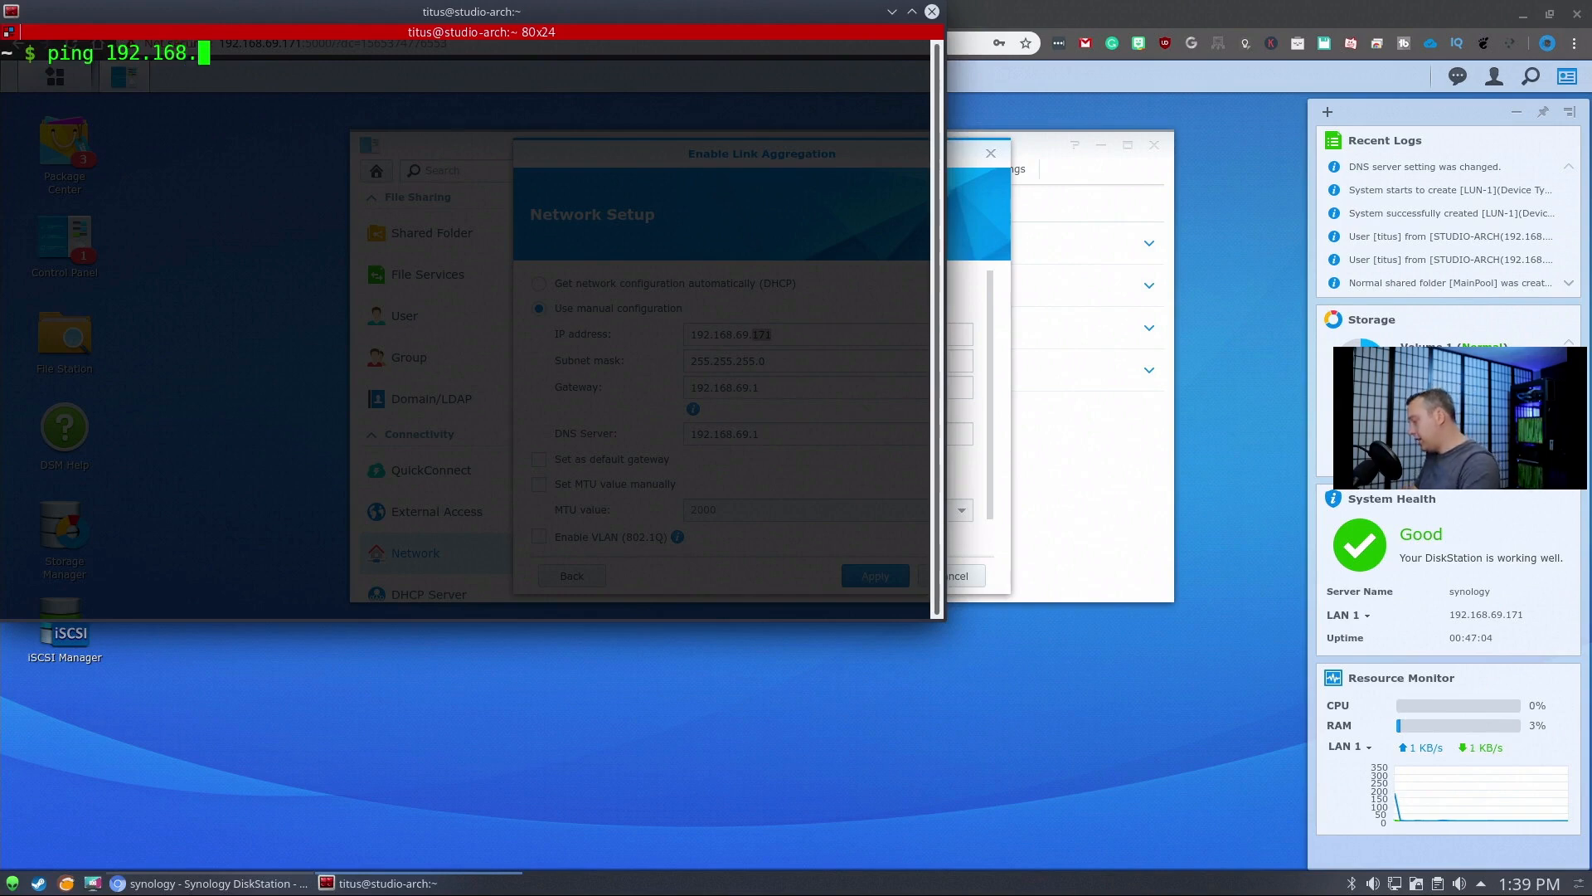
{"action": "type", "text": "69.5"}
{"action": "key", "text": "Return"}
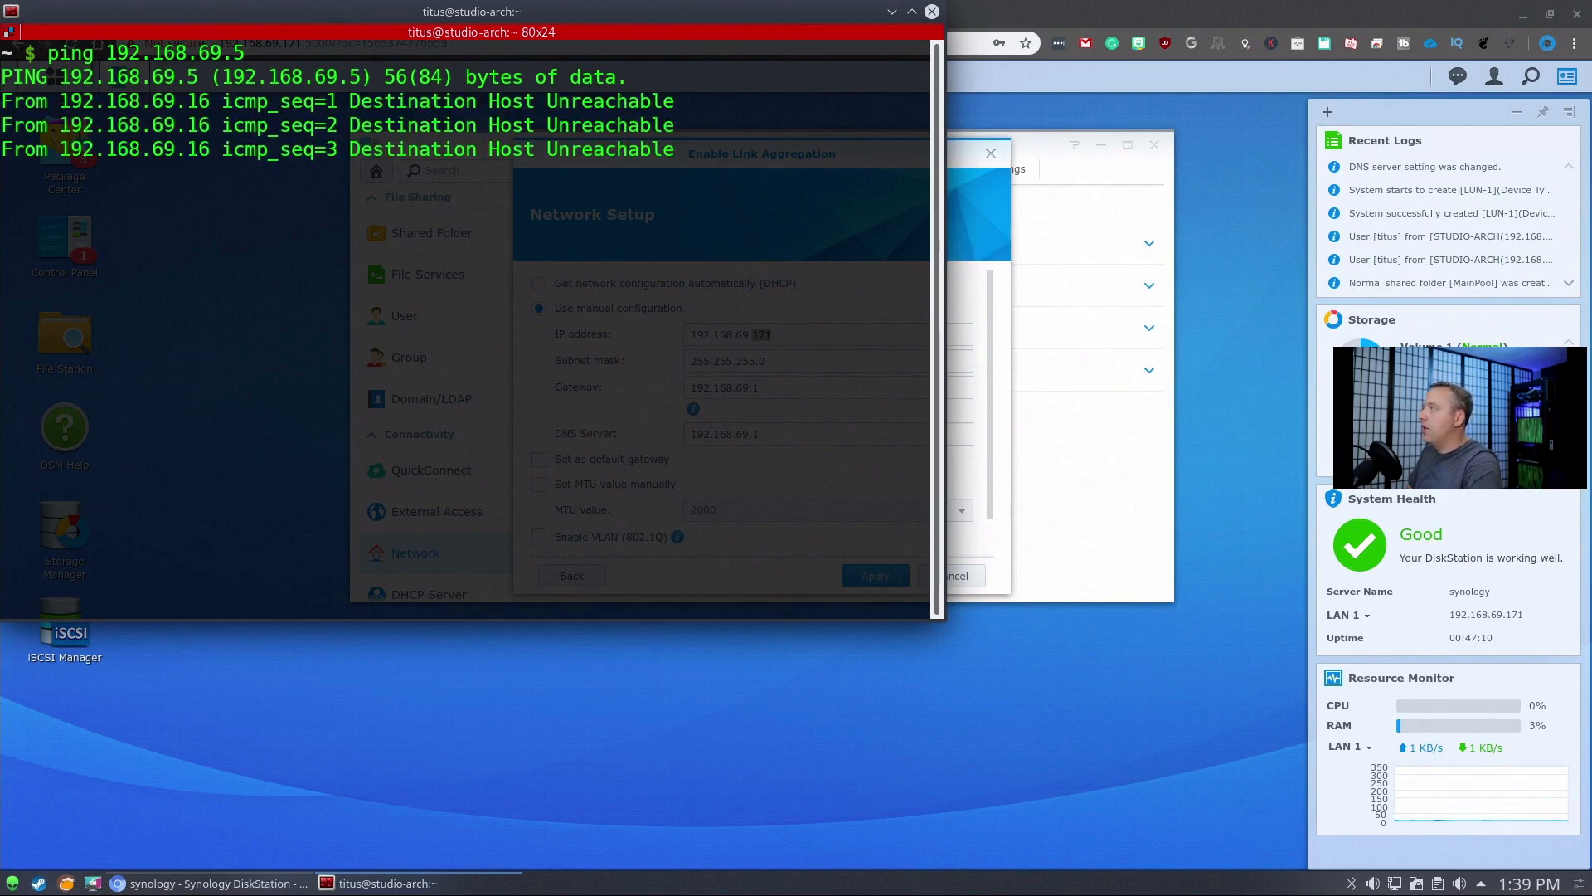
{"action": "key", "text": "ctrl+c"}
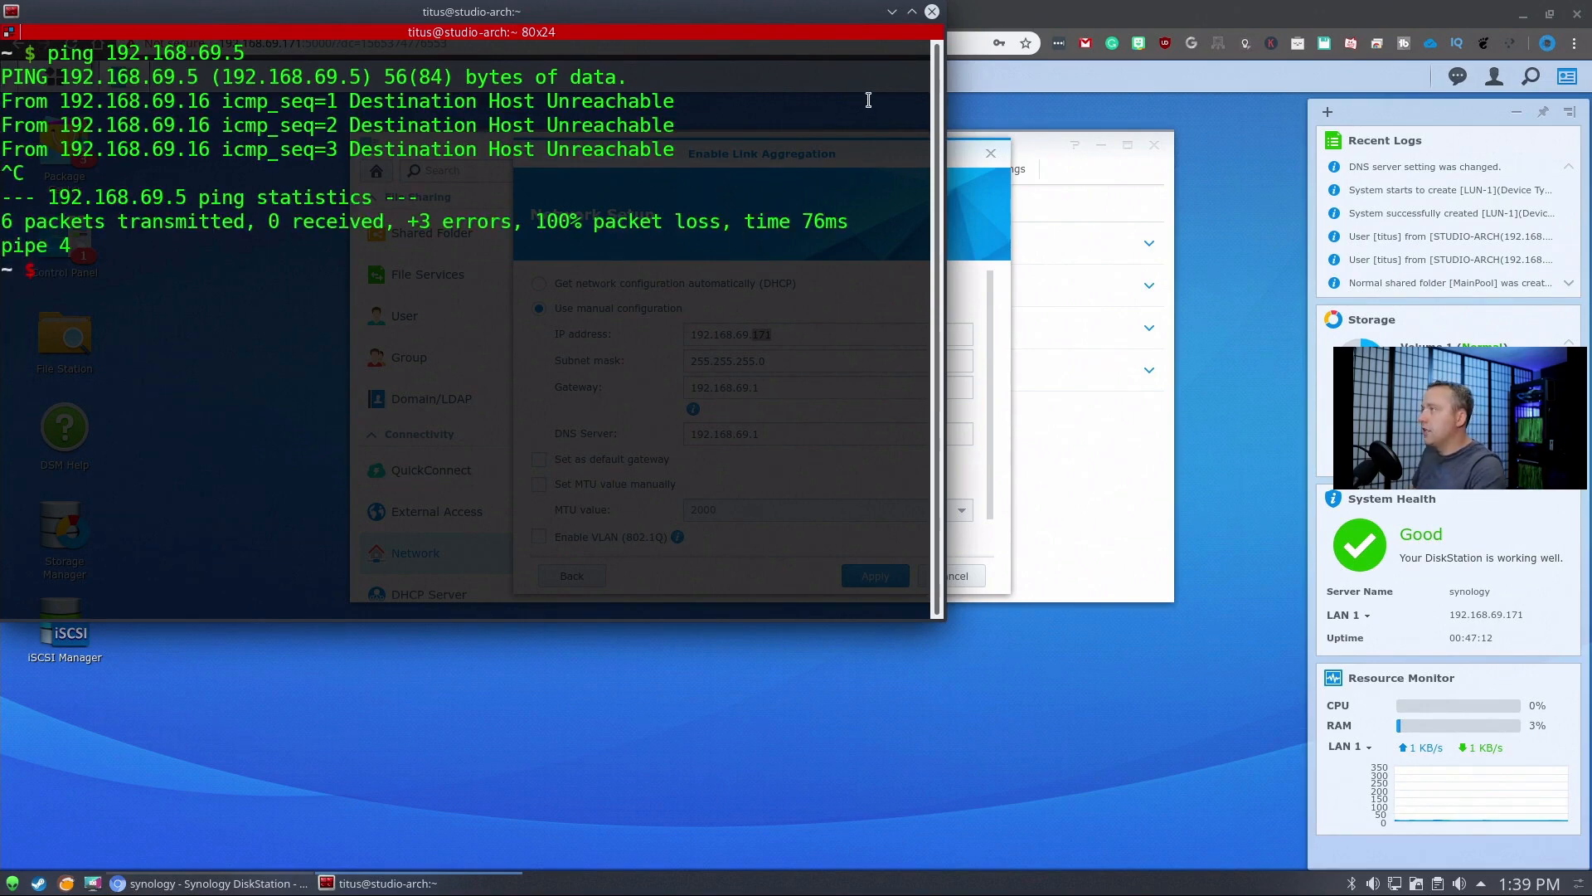
{"action": "left_click", "coordinate": [933, 11]}
Step: Set the bond's IP address to 192.168.69.5, apply the network setup and agree to proceed with creating the bond
{"action": "left_click", "coordinate": [776, 335]}
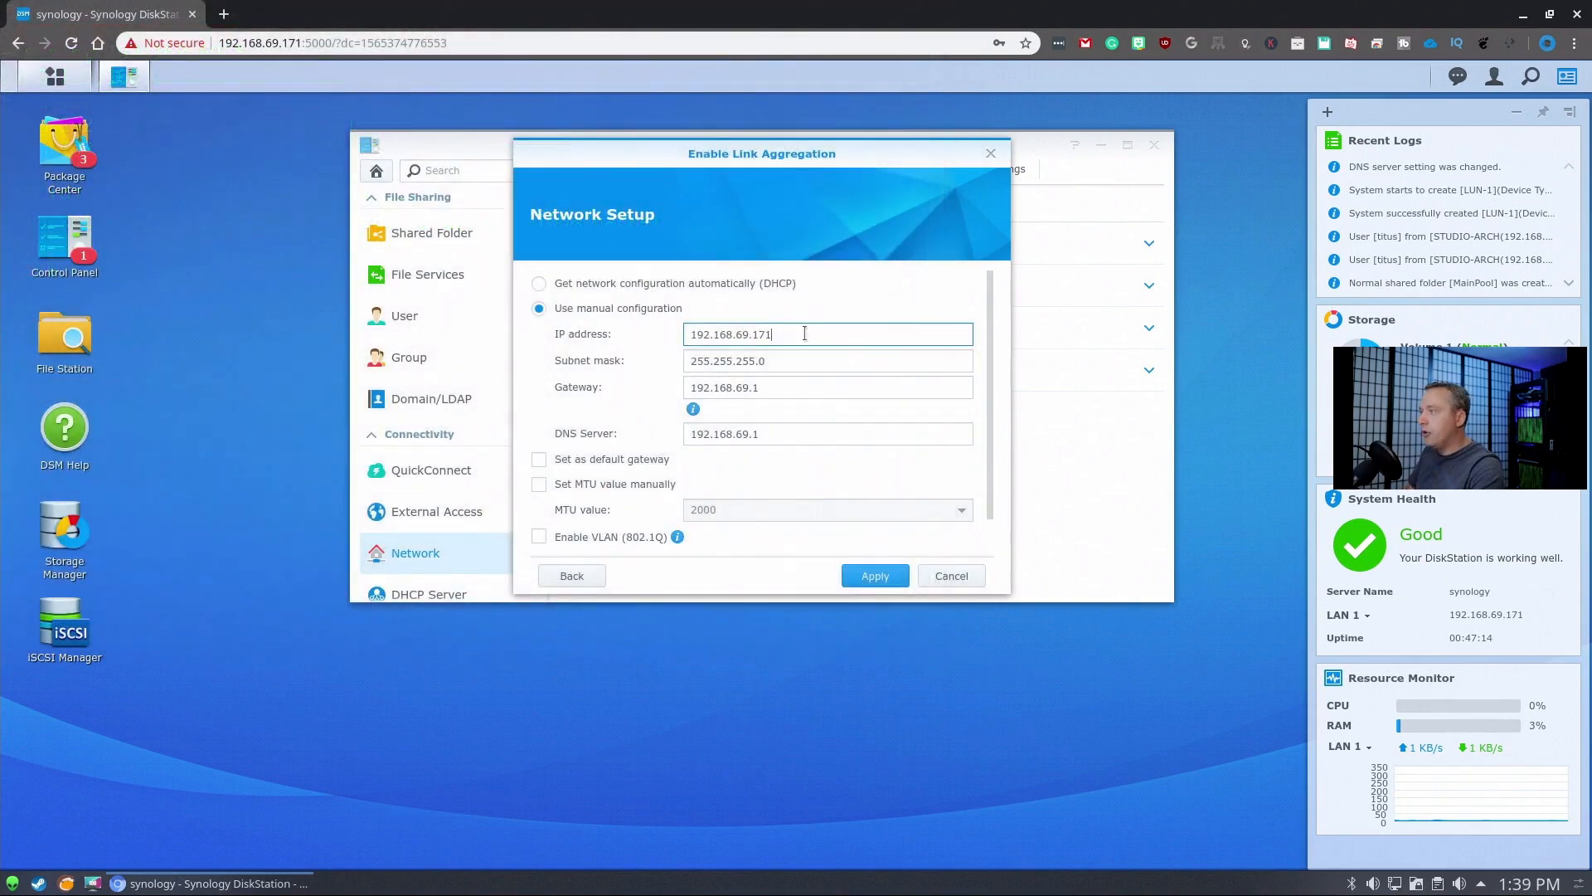
{"action": "left_click_drag", "start_coordinate": [775, 335], "coordinate": [756, 335]}
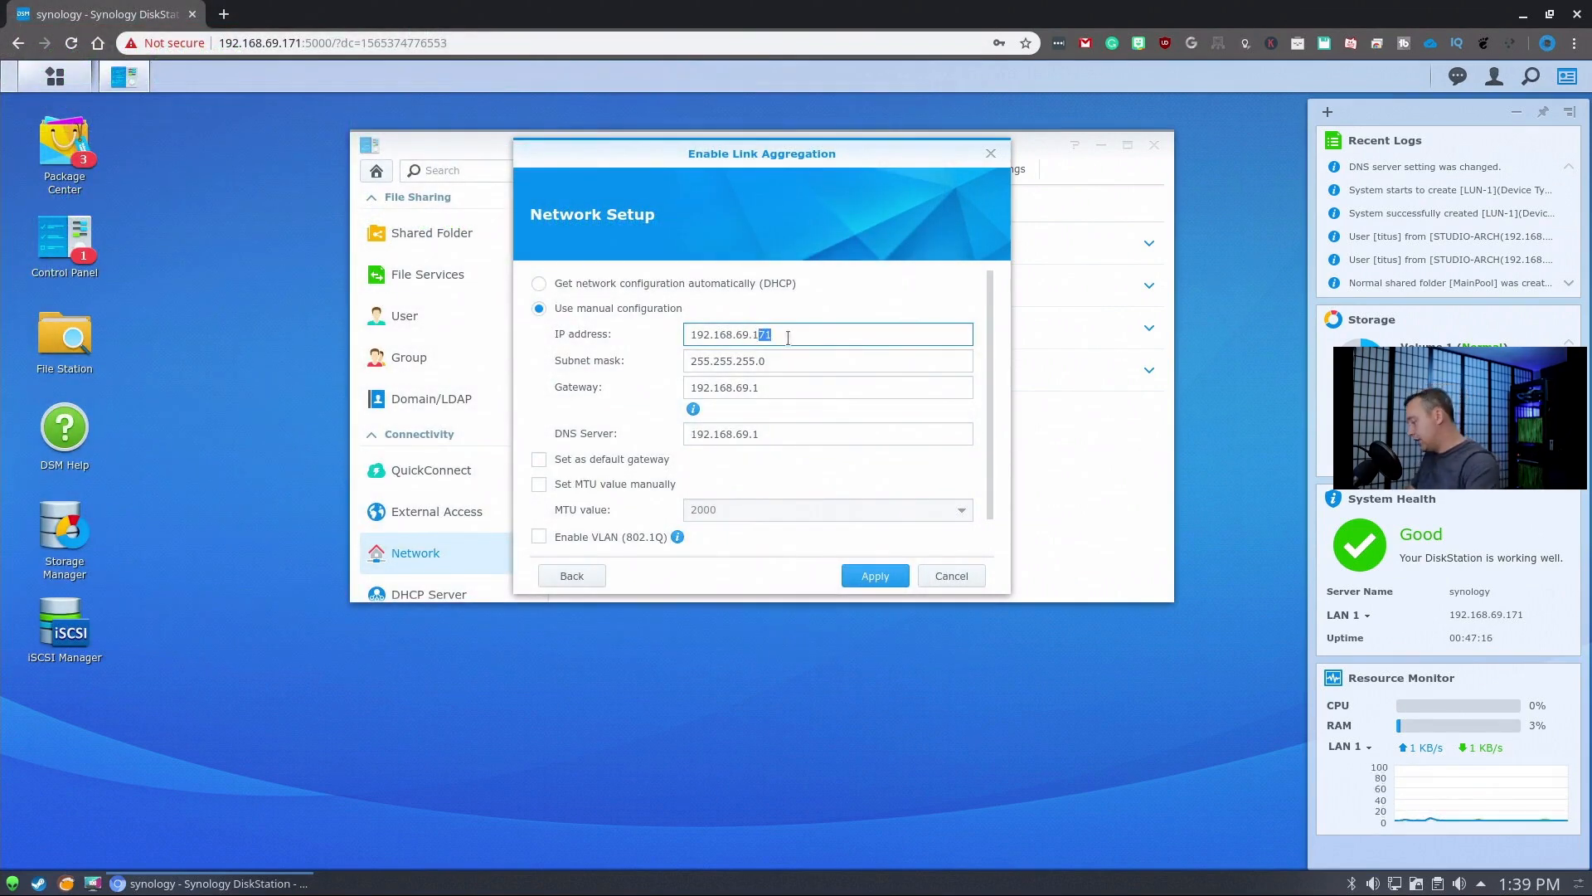
{"action": "key", "text": "BackSpace"}
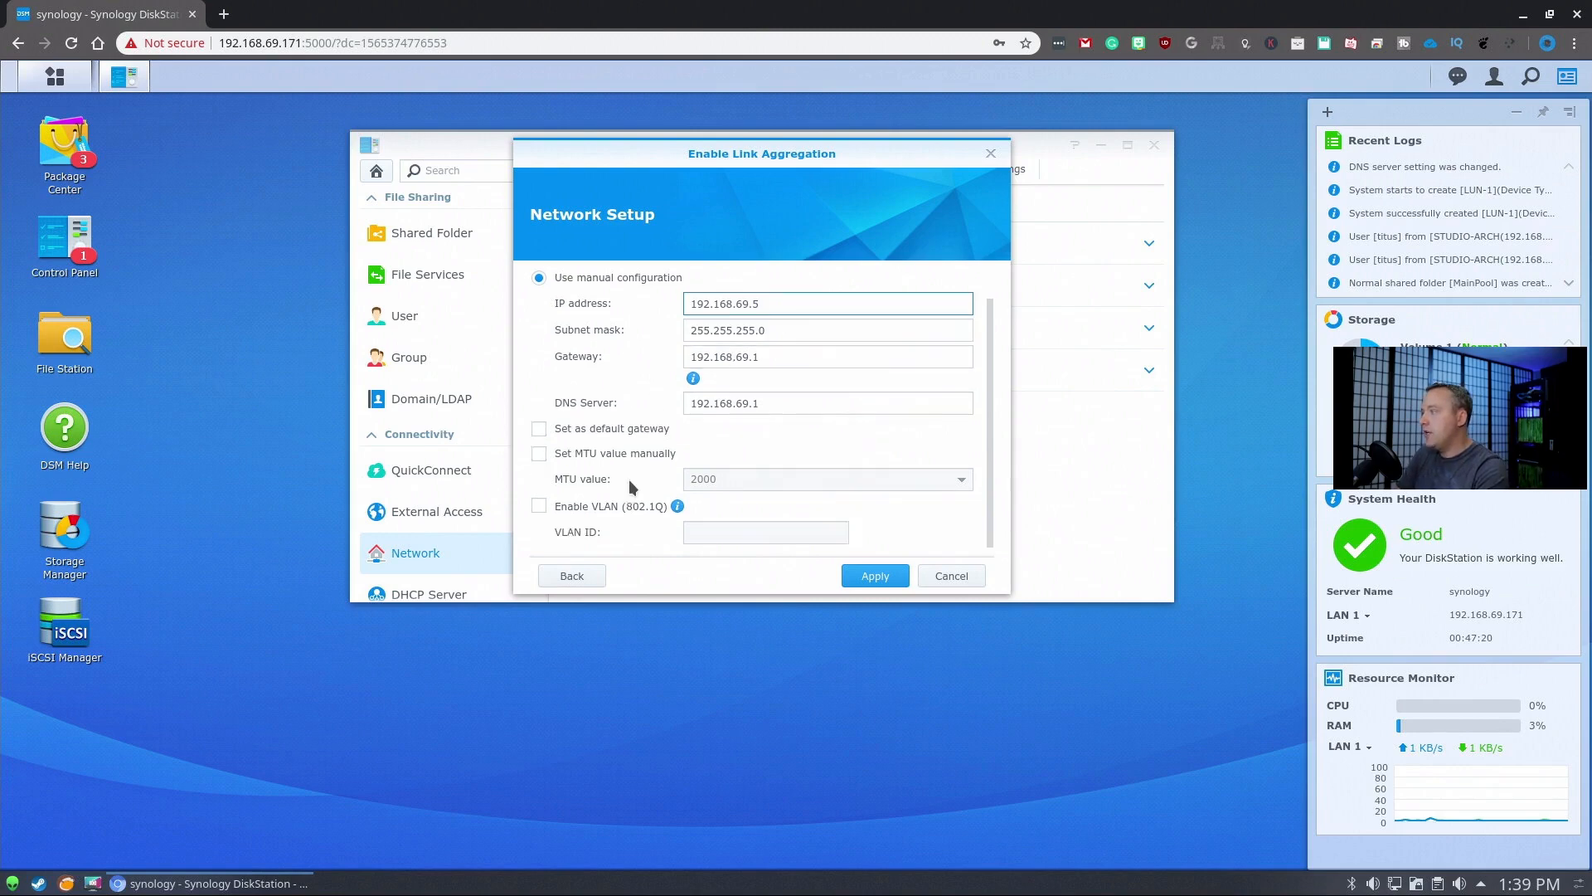
{"action": "scroll", "coordinate": [634, 473], "scroll_direction": "down", "scroll_amount": 1}
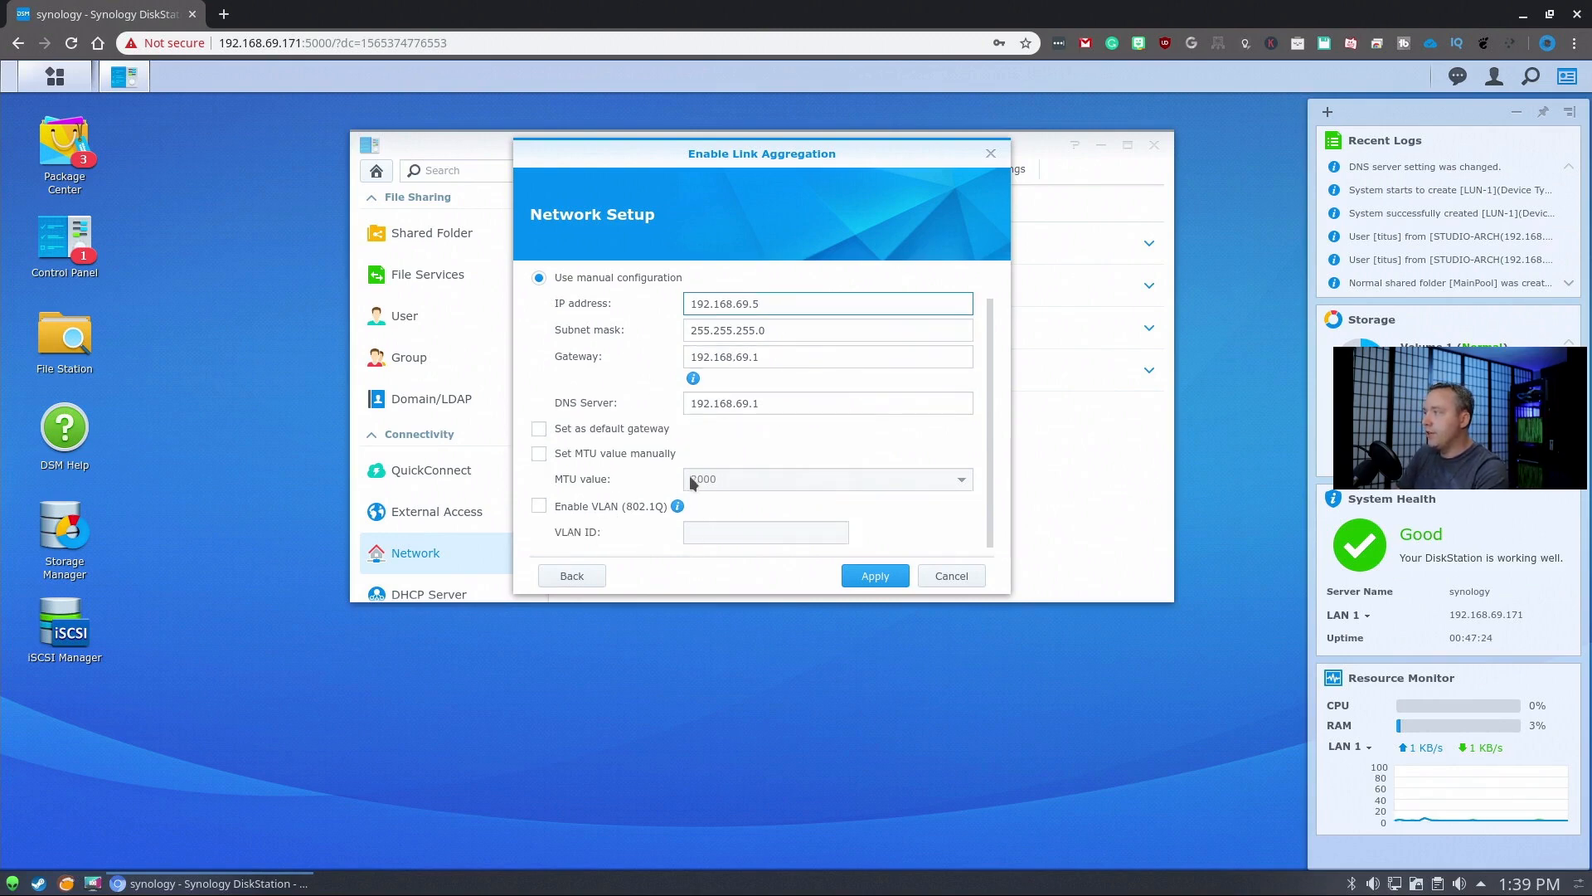
{"action": "scroll", "coordinate": [706, 489], "scroll_direction": "up", "scroll_amount": 1}
{"action": "left_click", "coordinate": [876, 577]}
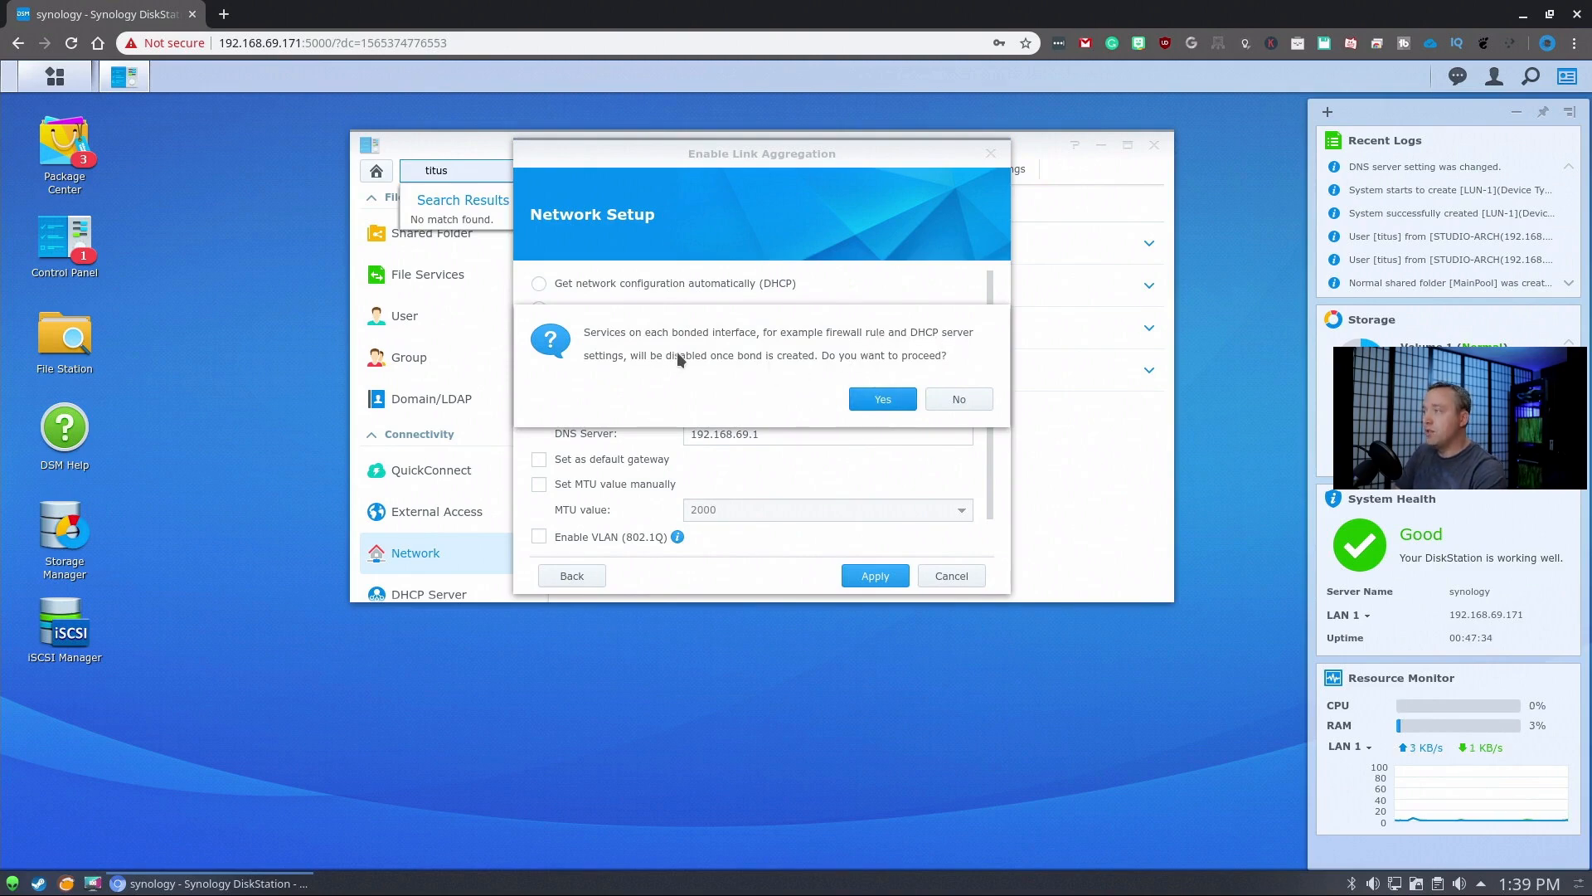
{"action": "left_click", "coordinate": [884, 400]}
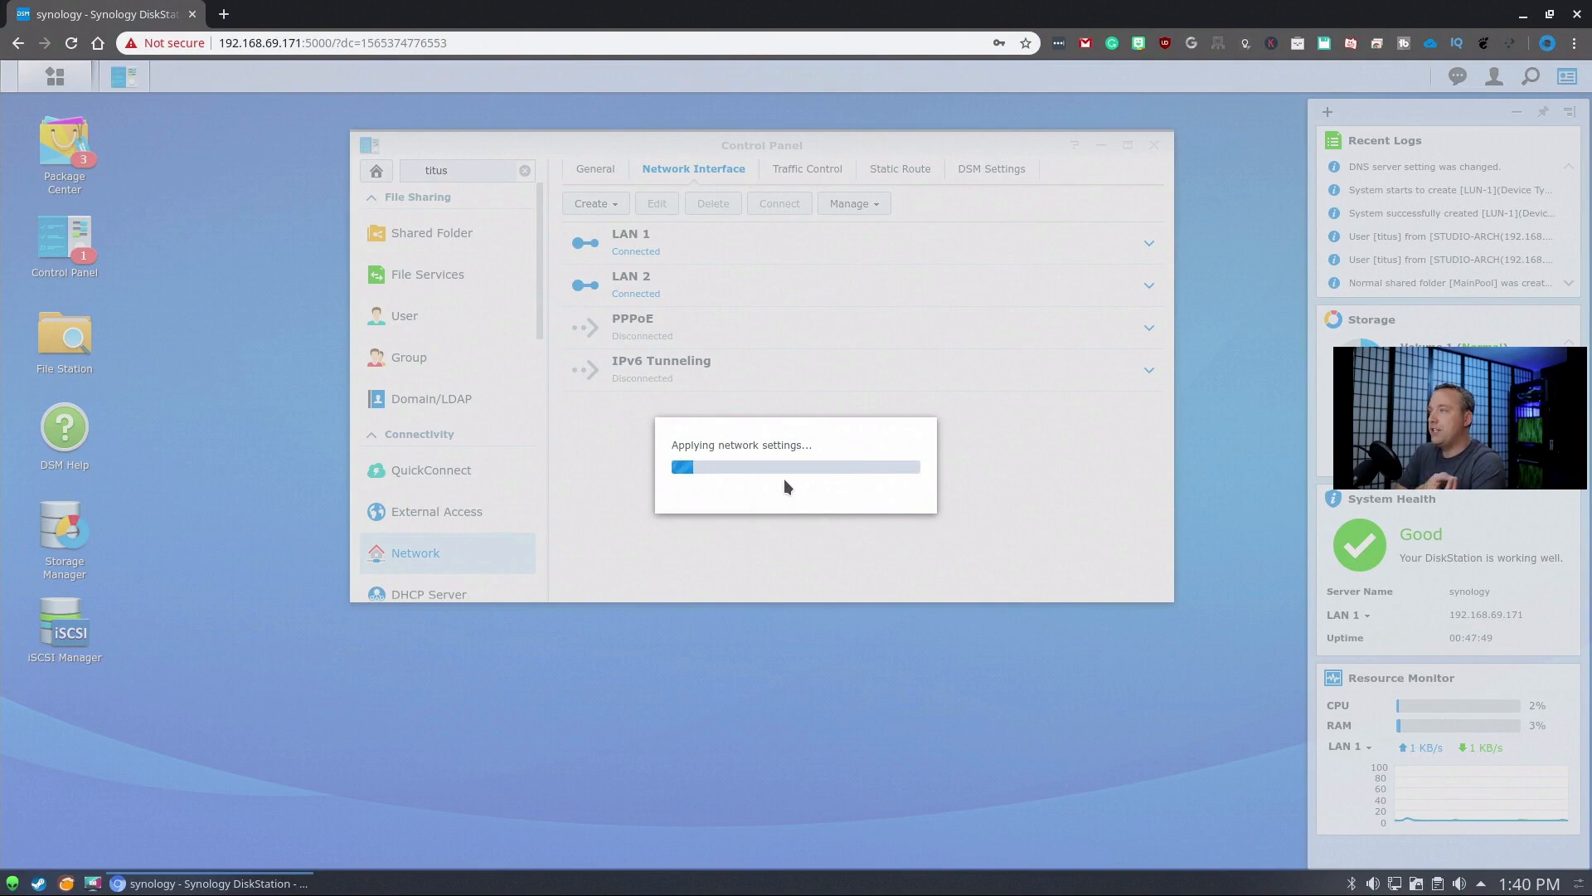
Step: Open the NAS at its new address 192.168.69.5:5000, decline saving the password in the browser and close the Control Panel
{"action": "left_click", "coordinate": [257, 42]}
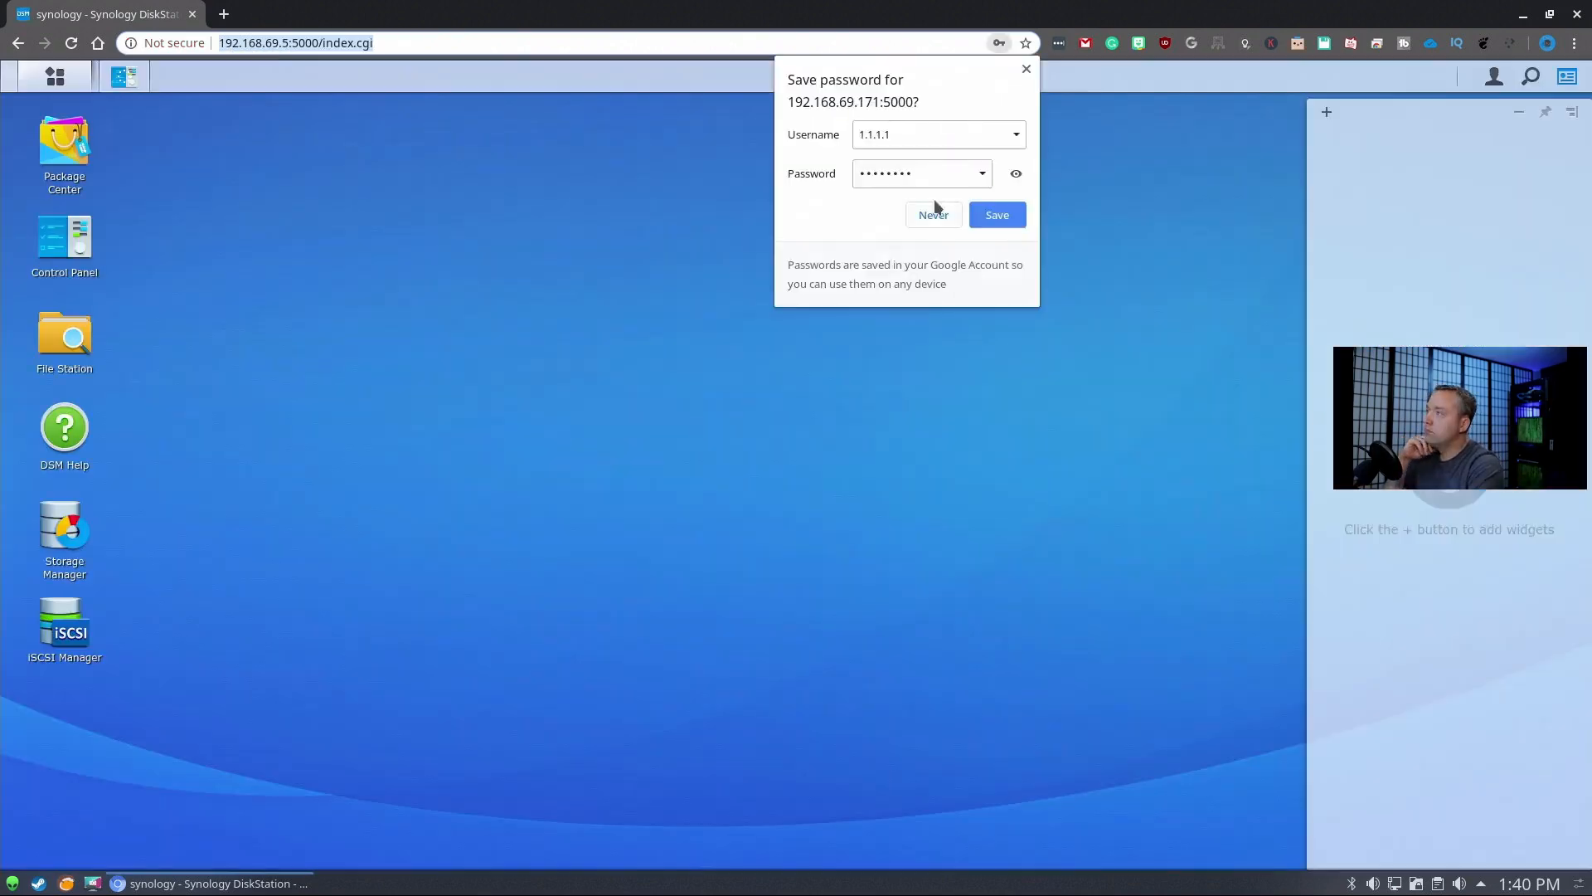
{"action": "left_click", "coordinate": [934, 213]}
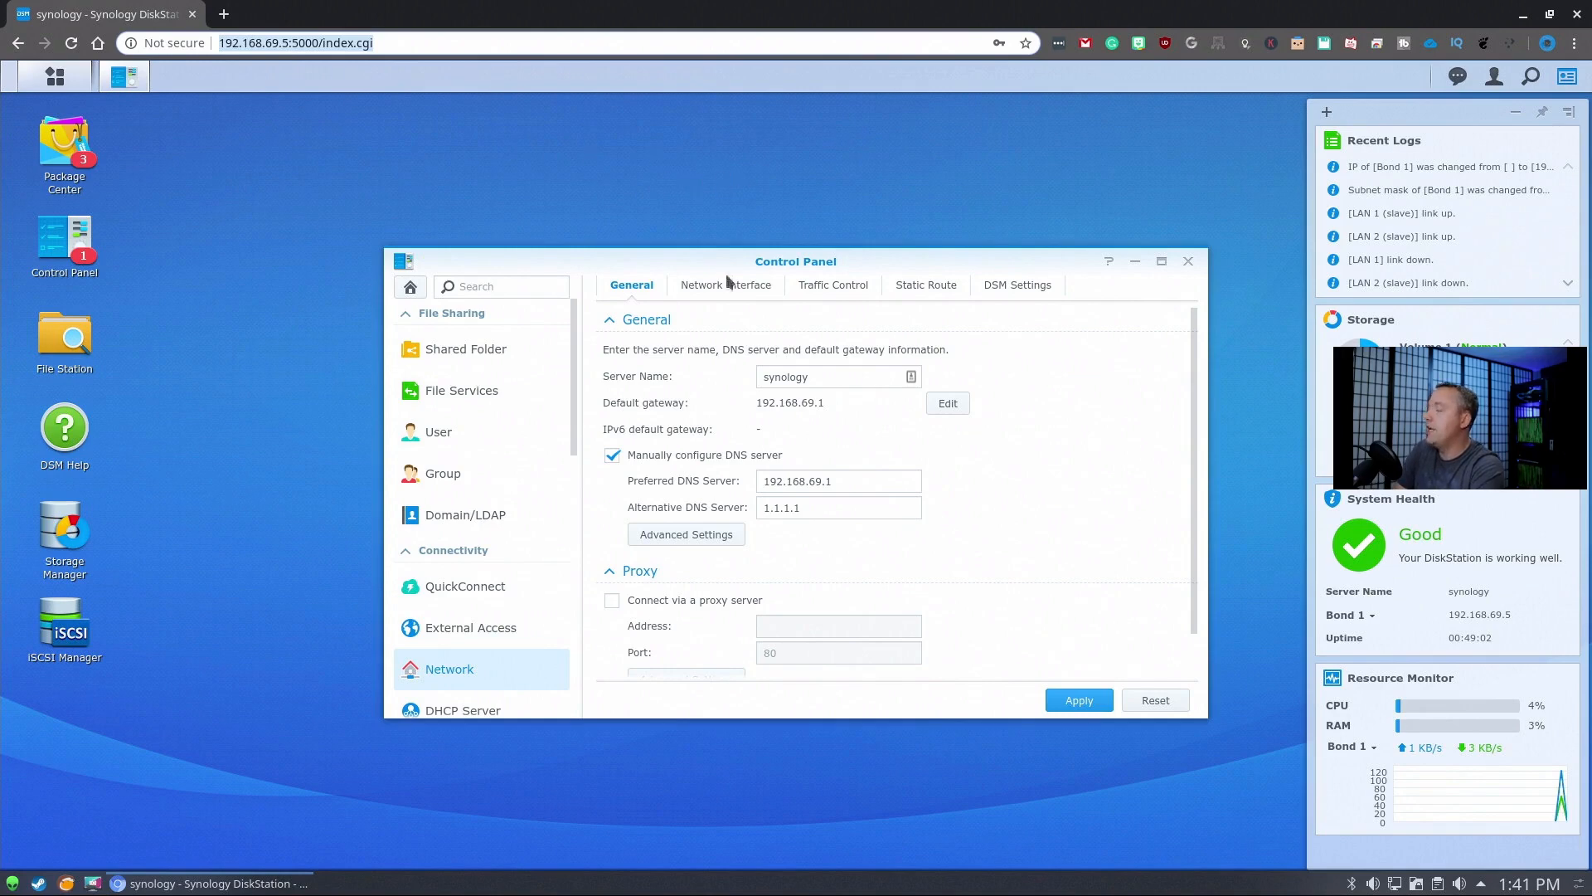
{"action": "left_click", "coordinate": [1188, 262]}
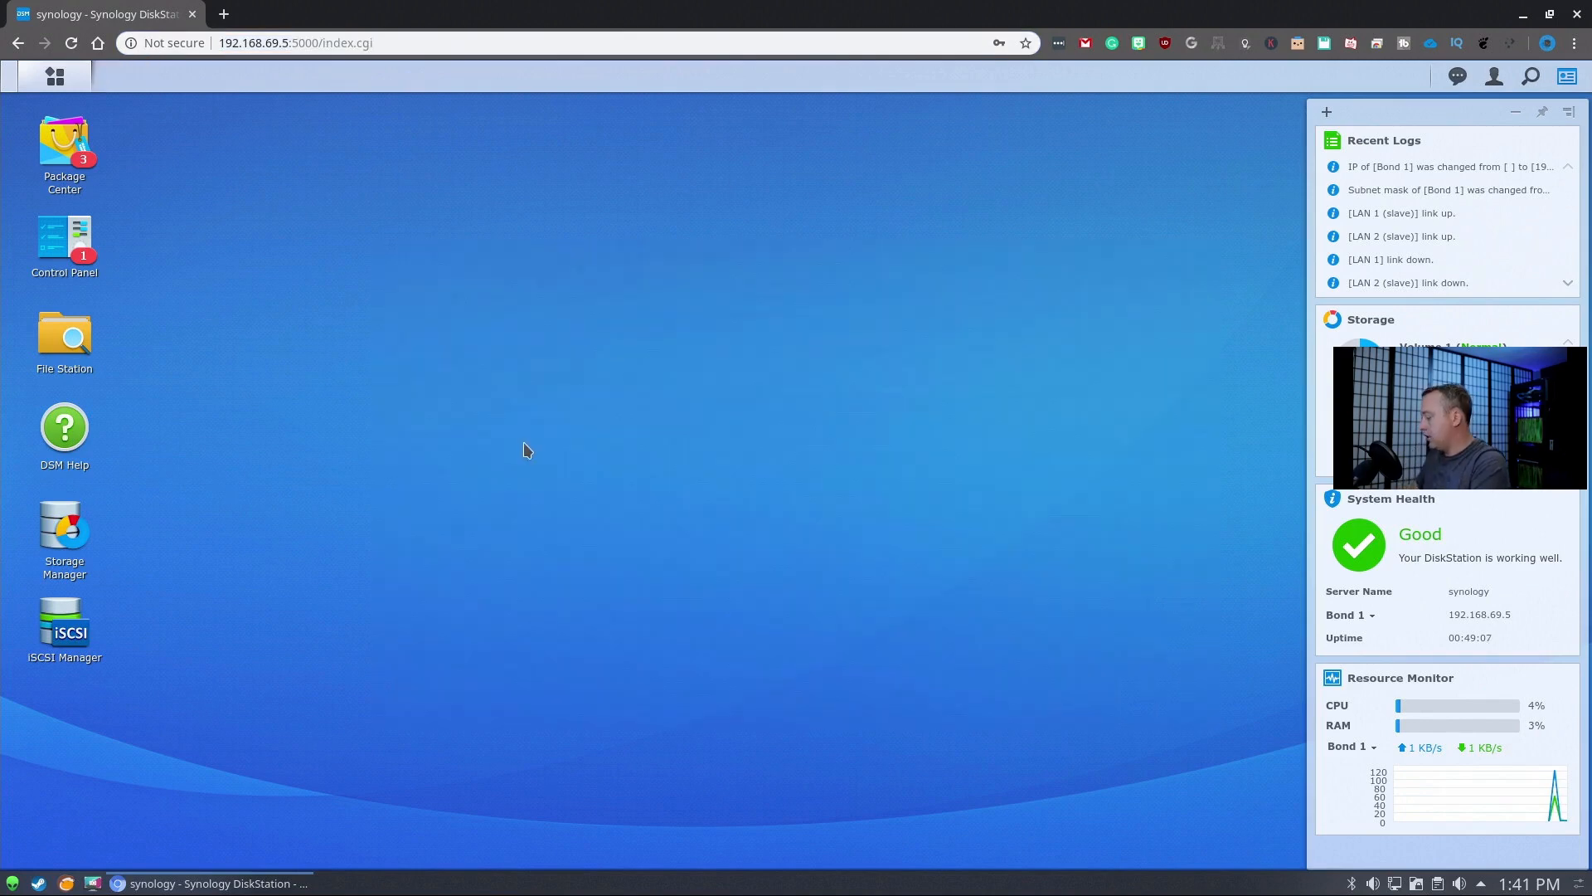
Step: Test the bonded connection by pinging 192.168.69.5 from a terminal, and close the terminal
{"action": "key", "text": "ctrl+alt+t"}
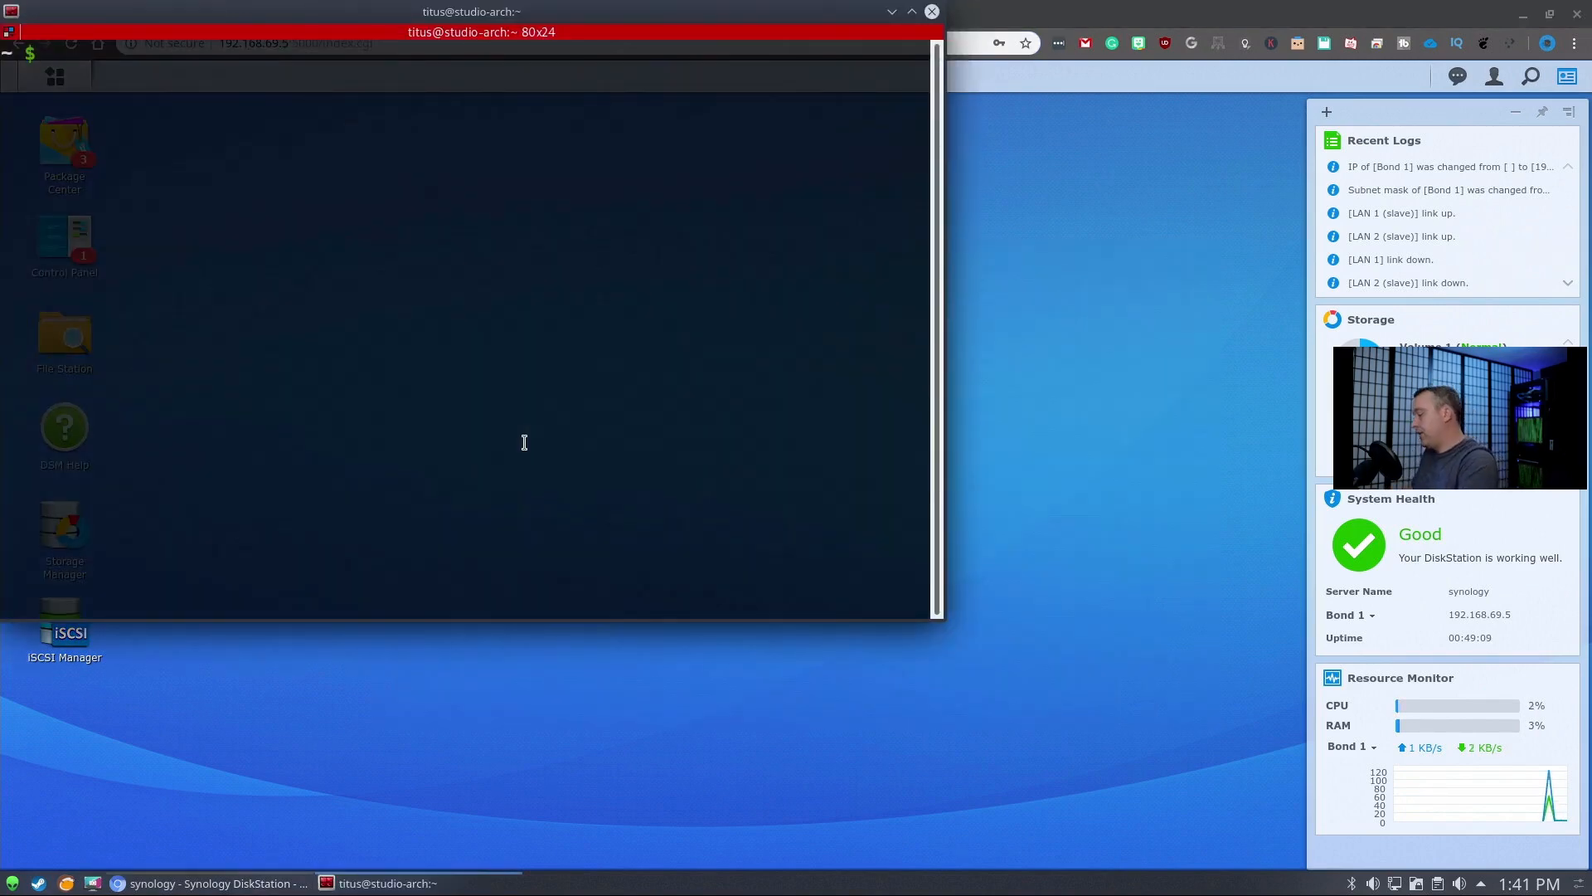
{"action": "type", "text": "ping 192.1678"}
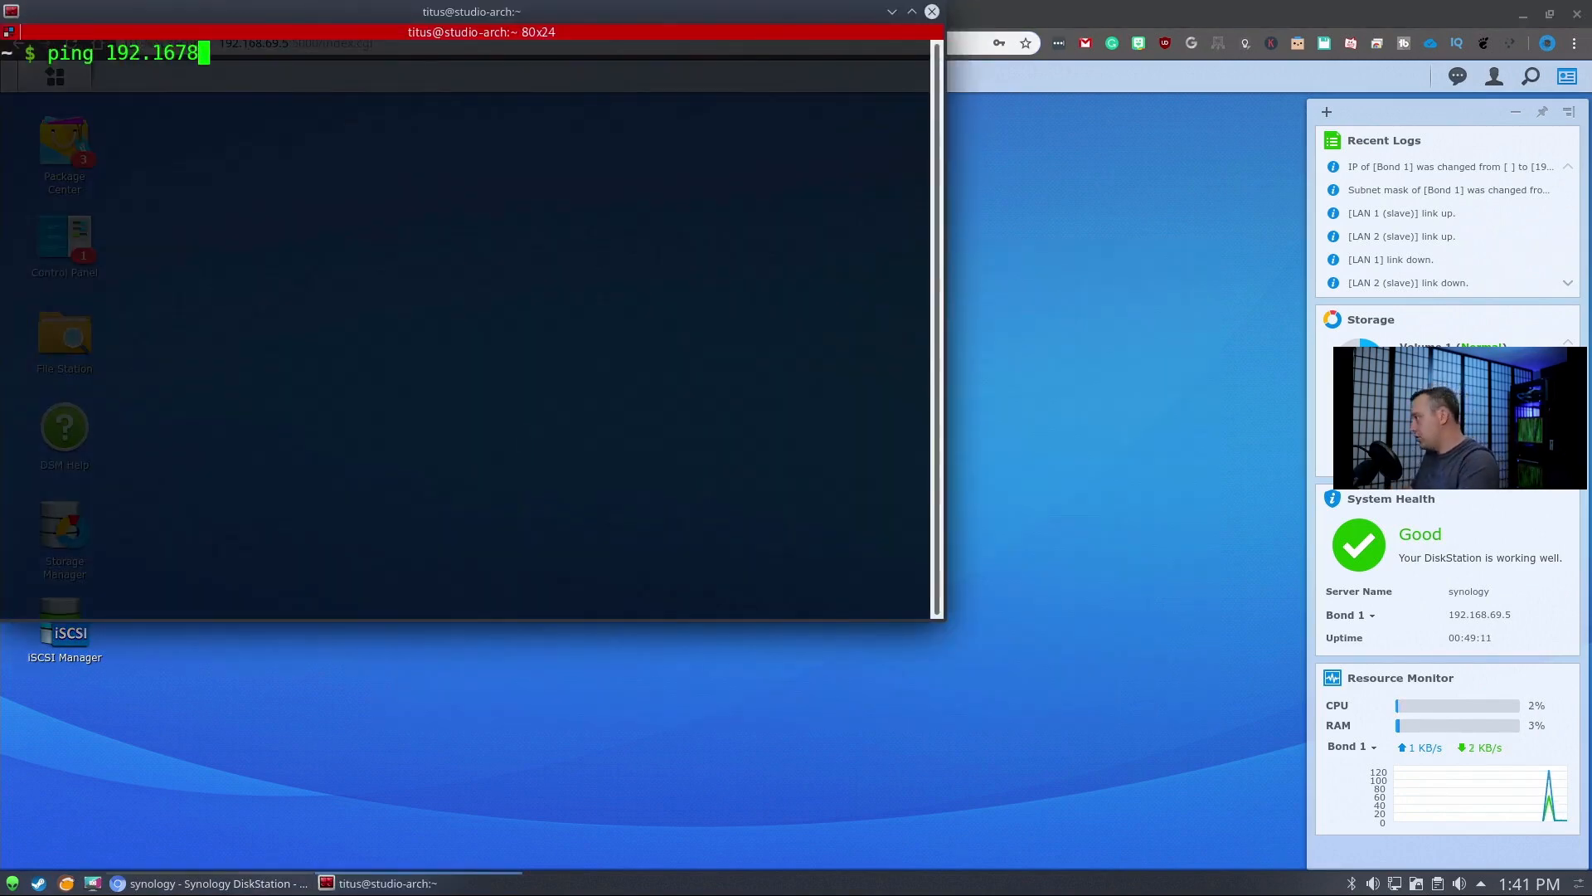
{"action": "key", "text": "BackSpace"}
{"action": "key", "text": "BackSpace"}
{"action": "type", "text": "8"}
{"action": "type", "text": ".69.5"}
{"action": "key", "text": "Return"}
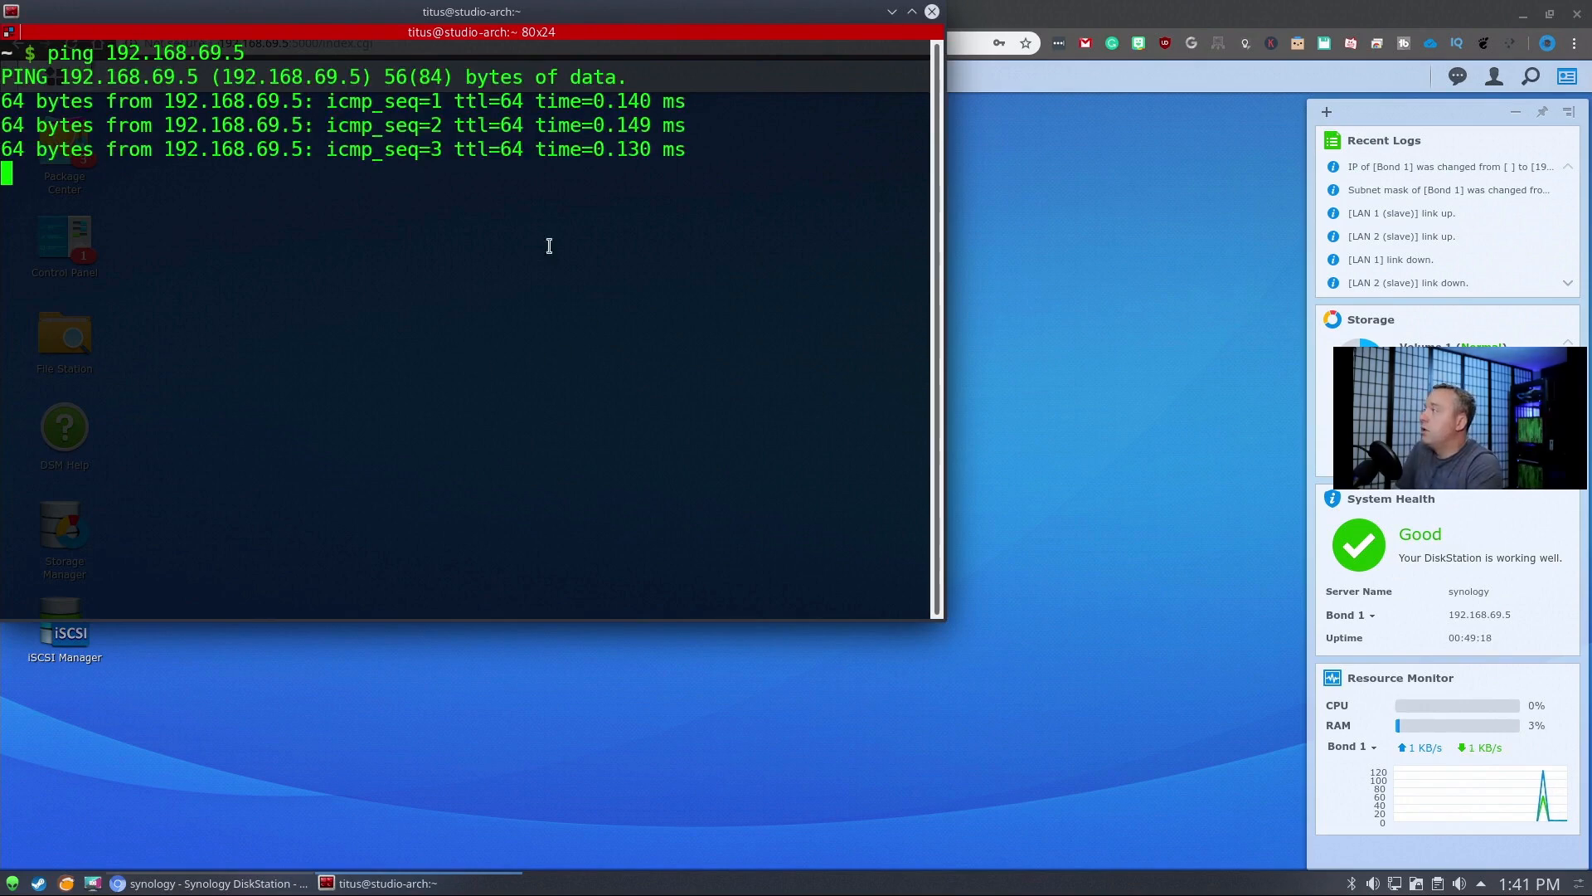
{"action": "left_click", "coordinate": [933, 12]}
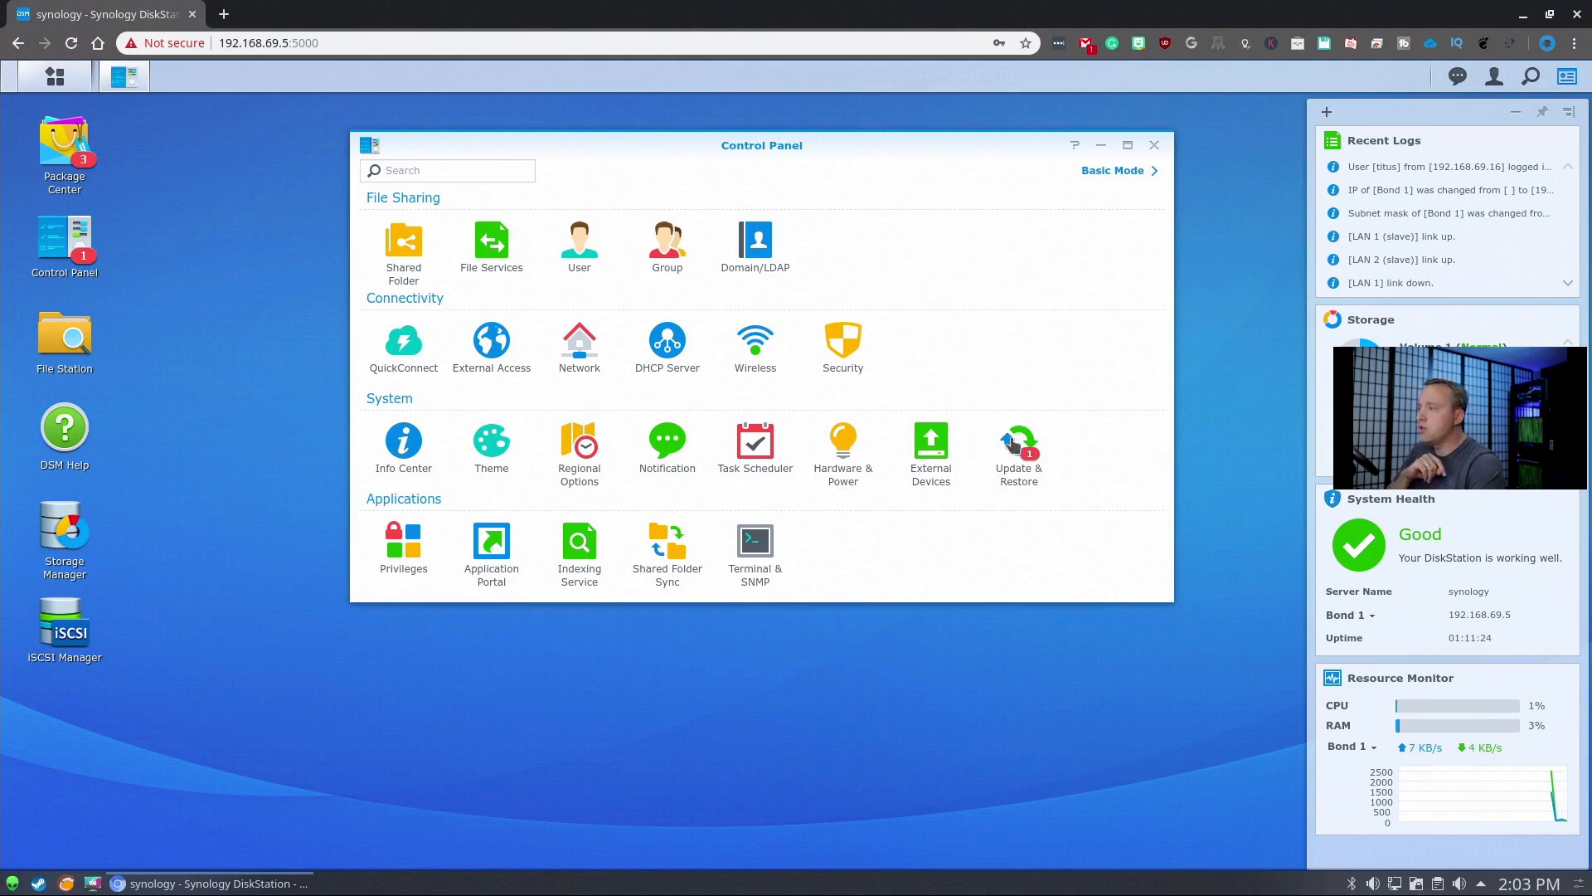
Step: Download the DSM 6.2.2-24922 Update 2 system update and agree to install it
{"action": "left_click", "coordinate": [1017, 443]}
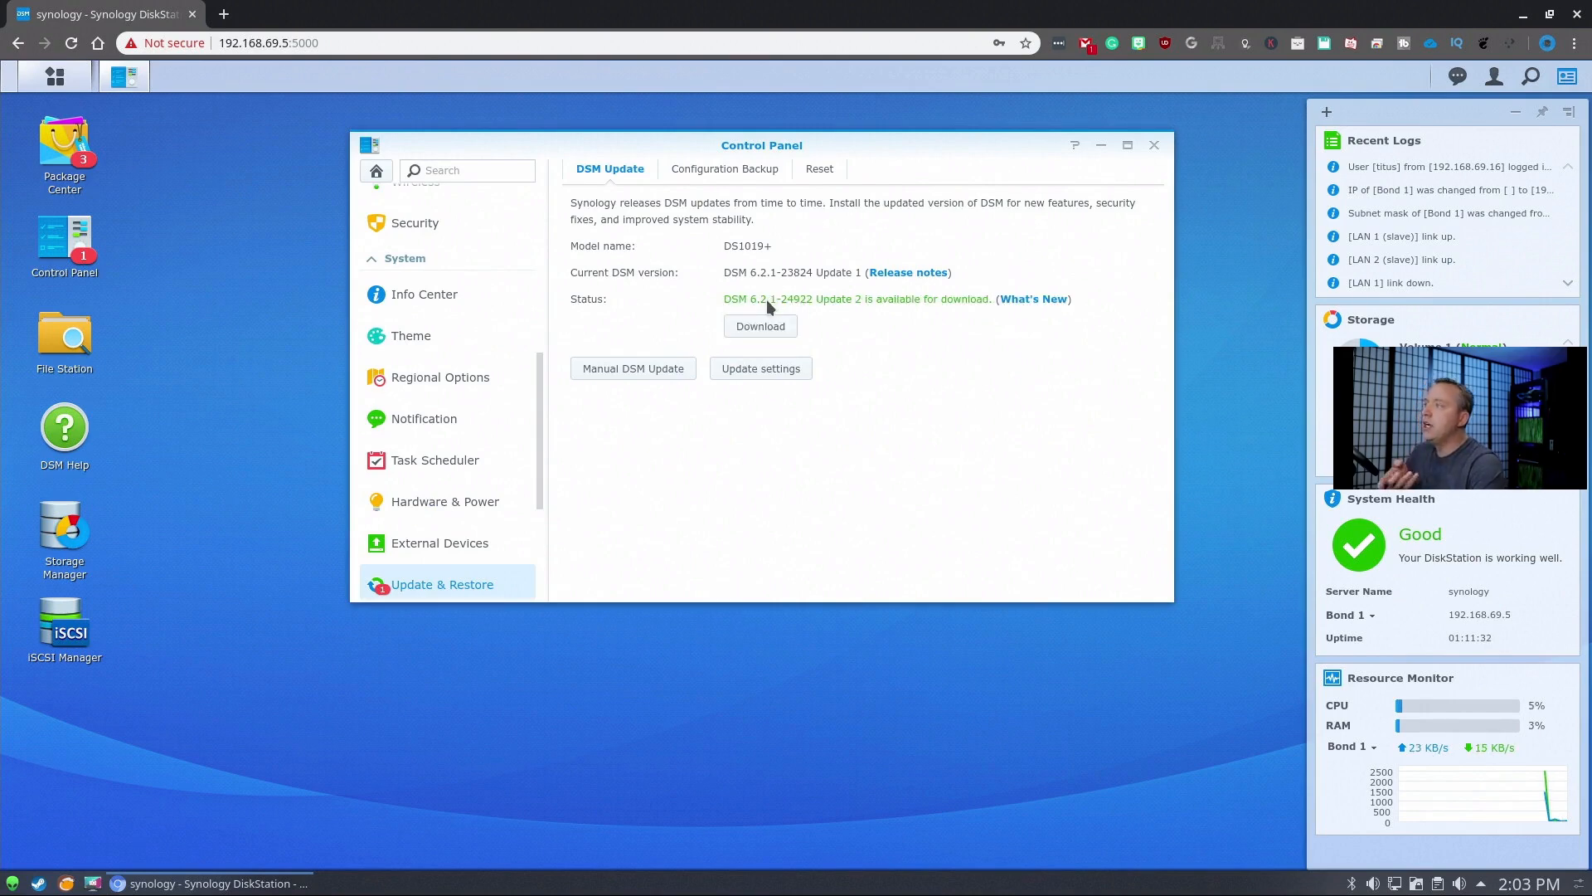
{"action": "left_click", "coordinate": [768, 326]}
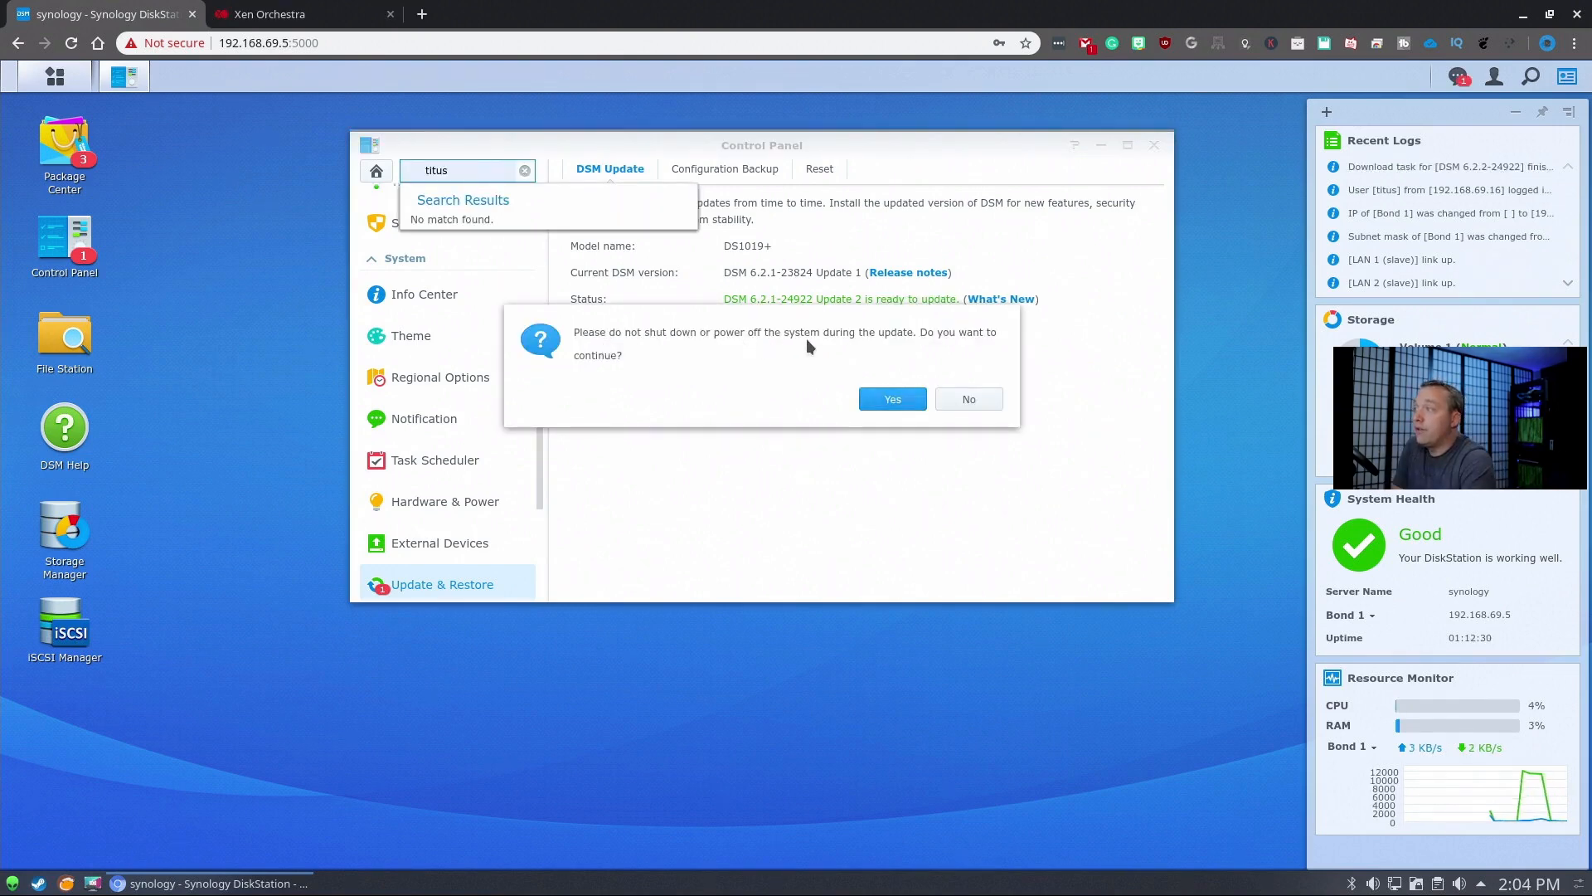
{"action": "left_click", "coordinate": [868, 402]}
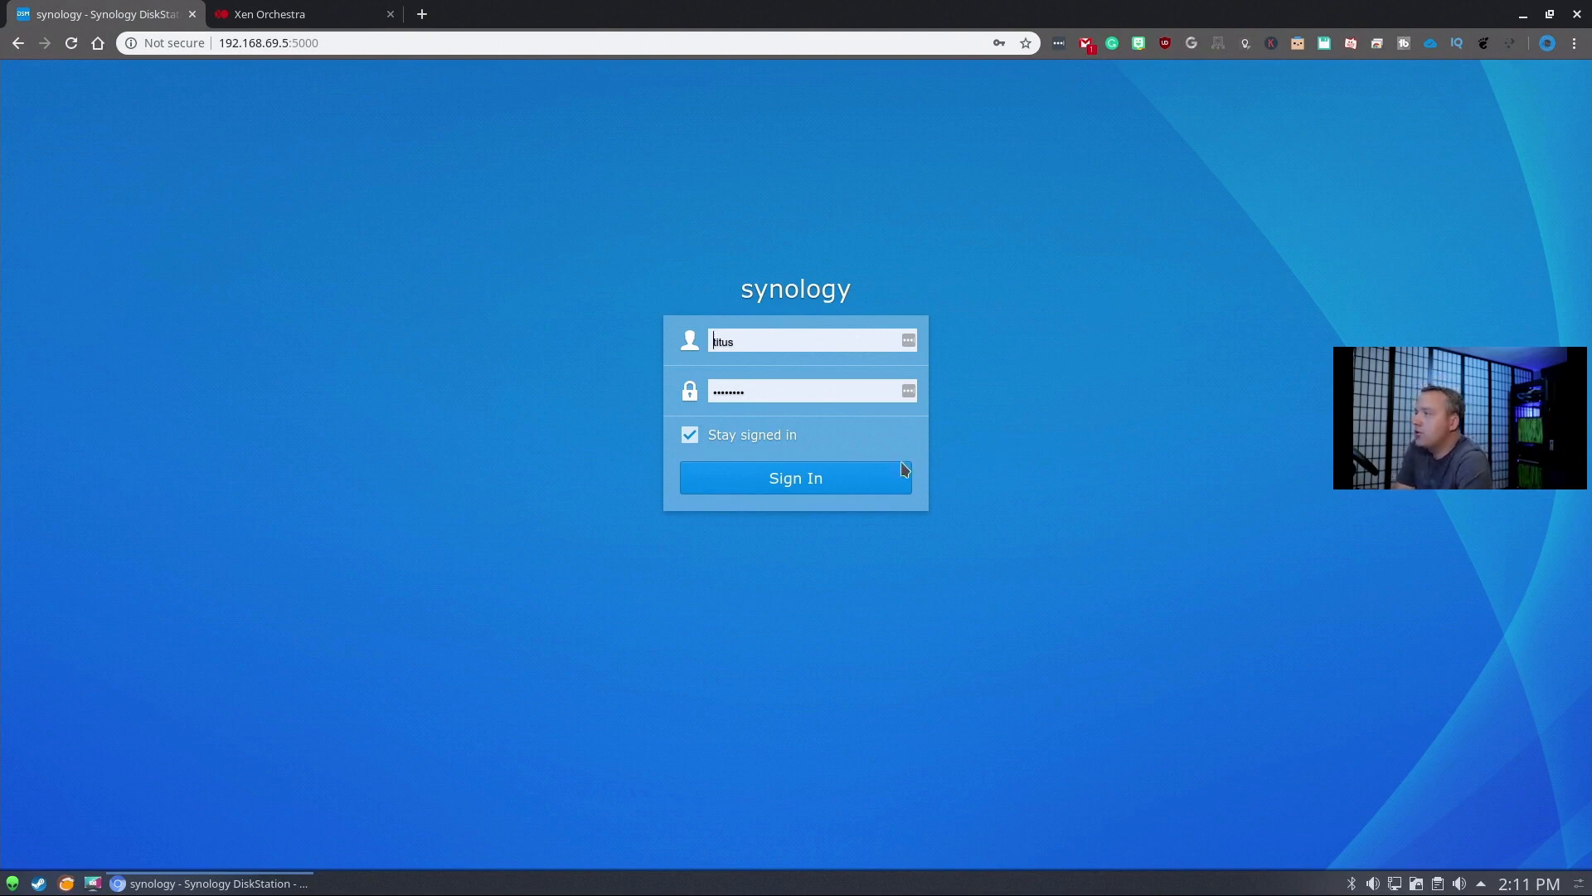
Step: Sign in to the NAS with the prefilled credentials, decline device analytics and dismiss the Smart Update and system information notices
{"action": "left_click", "coordinate": [803, 484]}
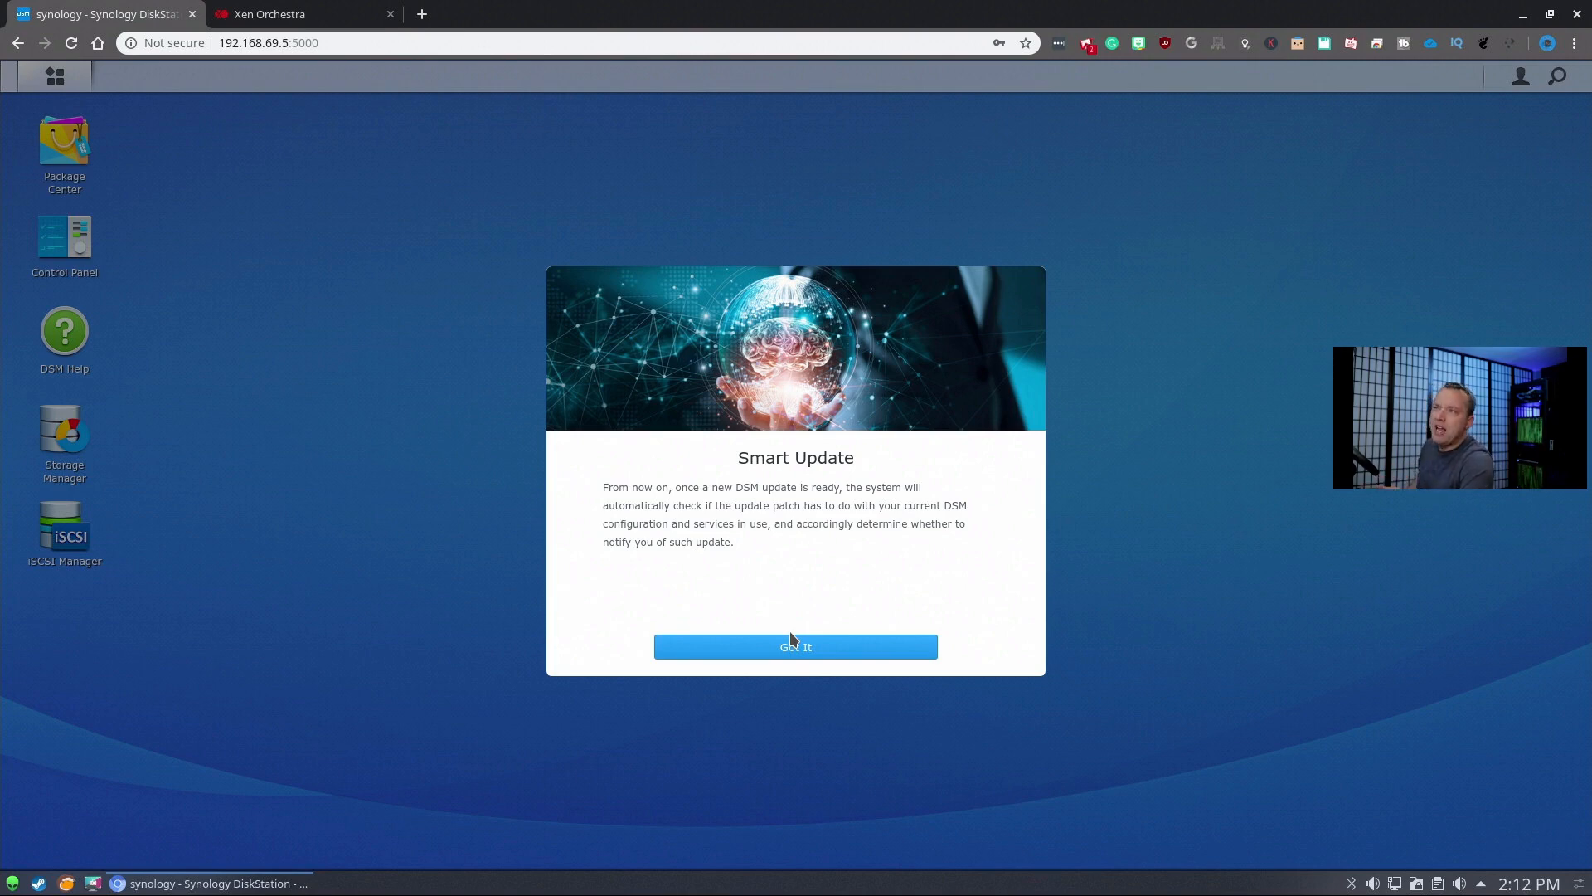
{"action": "left_click", "coordinate": [790, 639]}
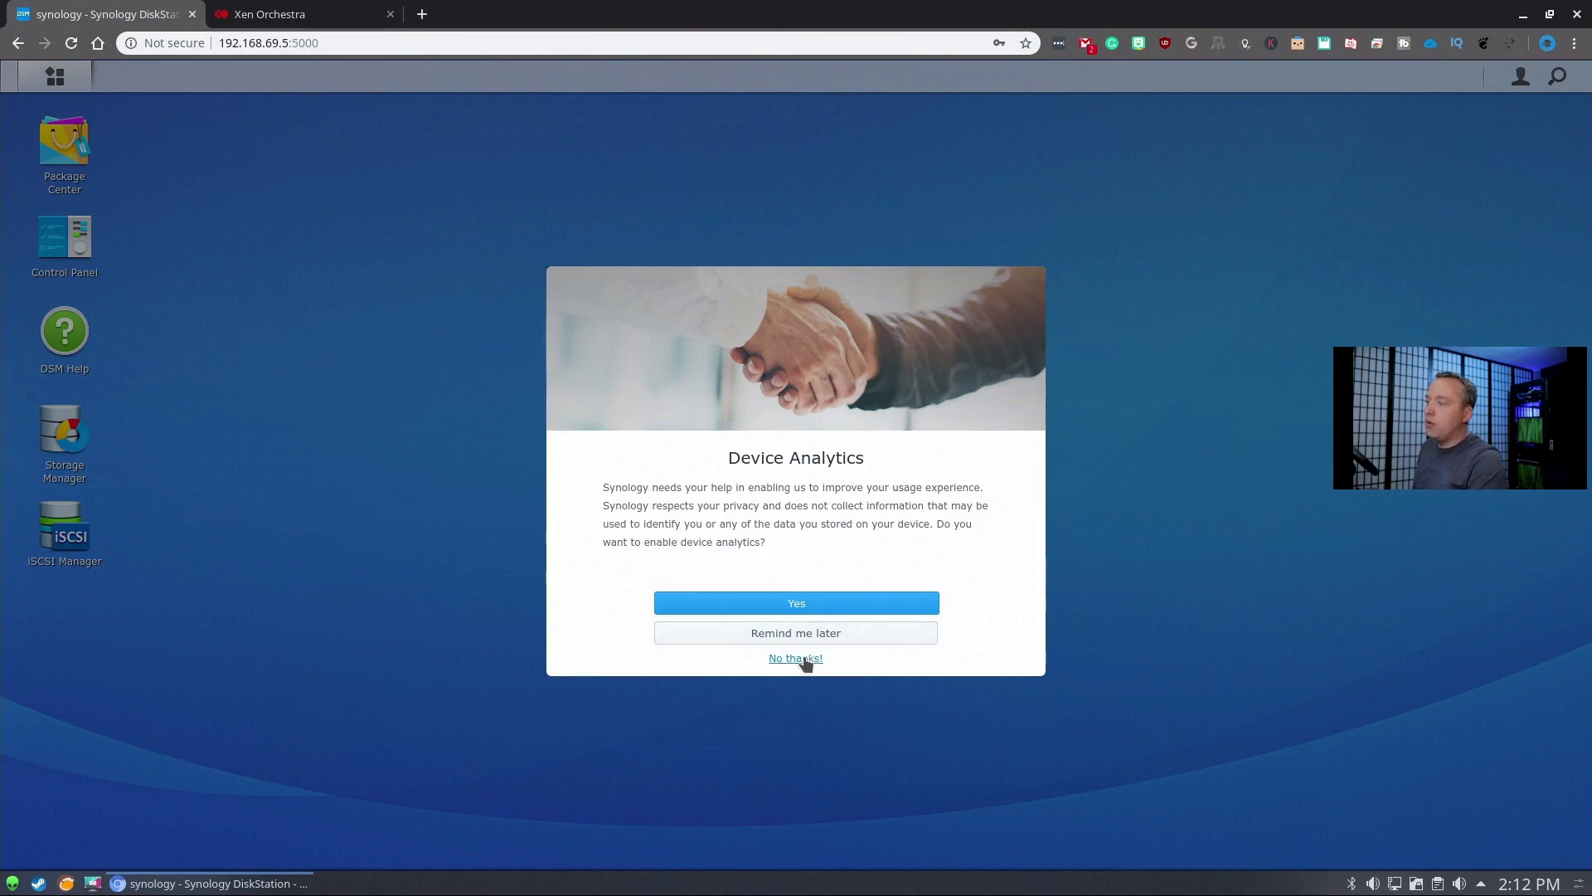
{"action": "left_click", "coordinate": [797, 659]}
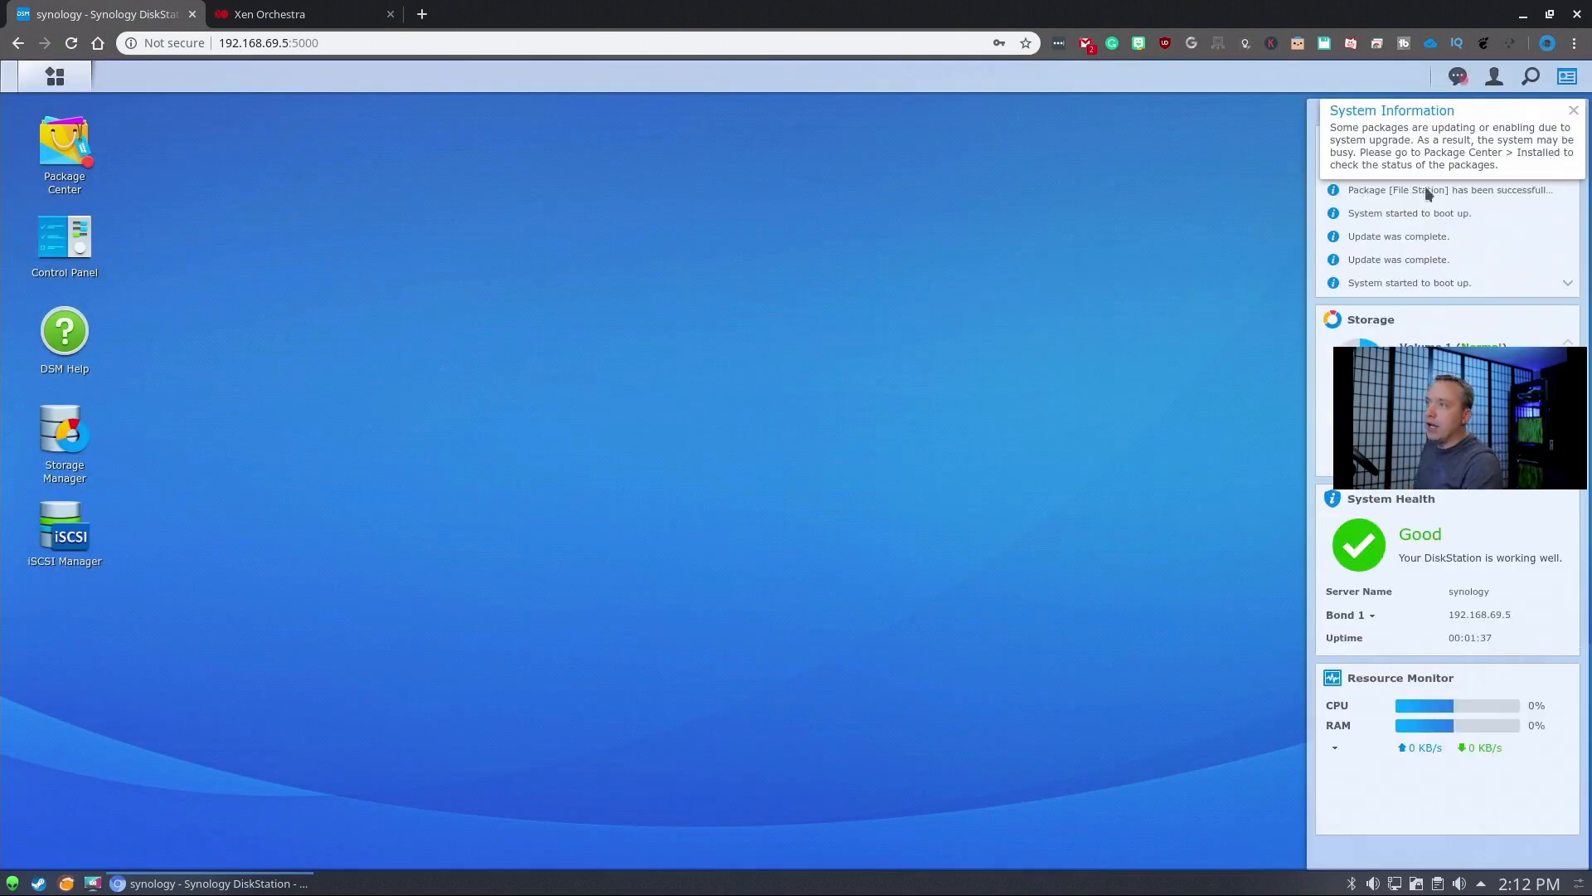
{"action": "left_click", "coordinate": [1573, 113]}
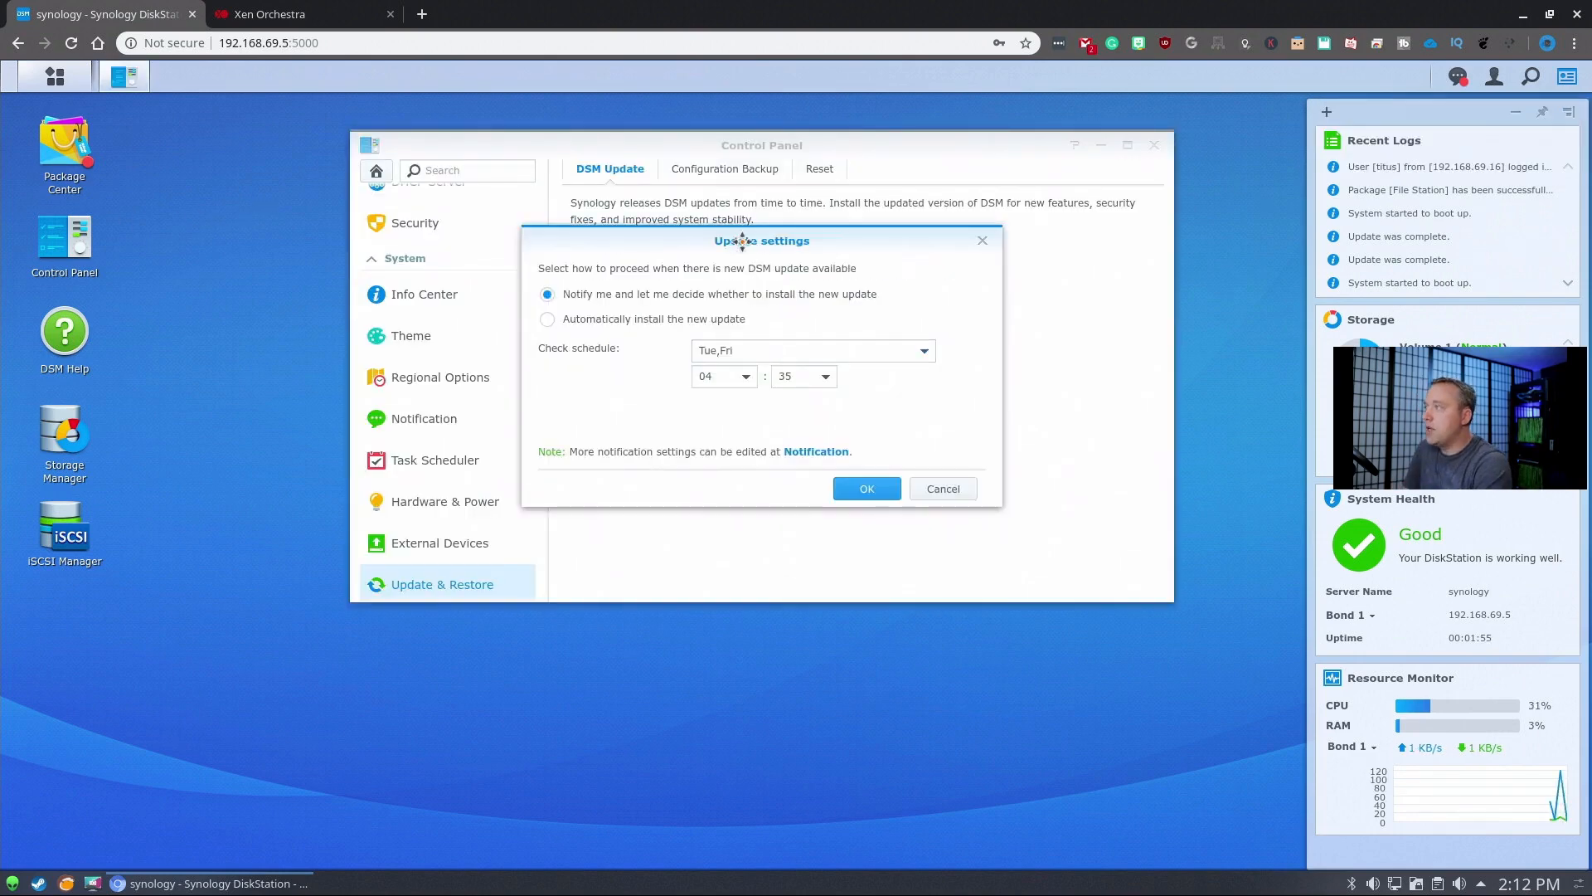
Step: Change the DSM update check schedule to Saturday only, keeping the notify-me option, and save the update settings
{"action": "left_click_drag", "start_coordinate": [734, 240], "coordinate": [780, 395]}
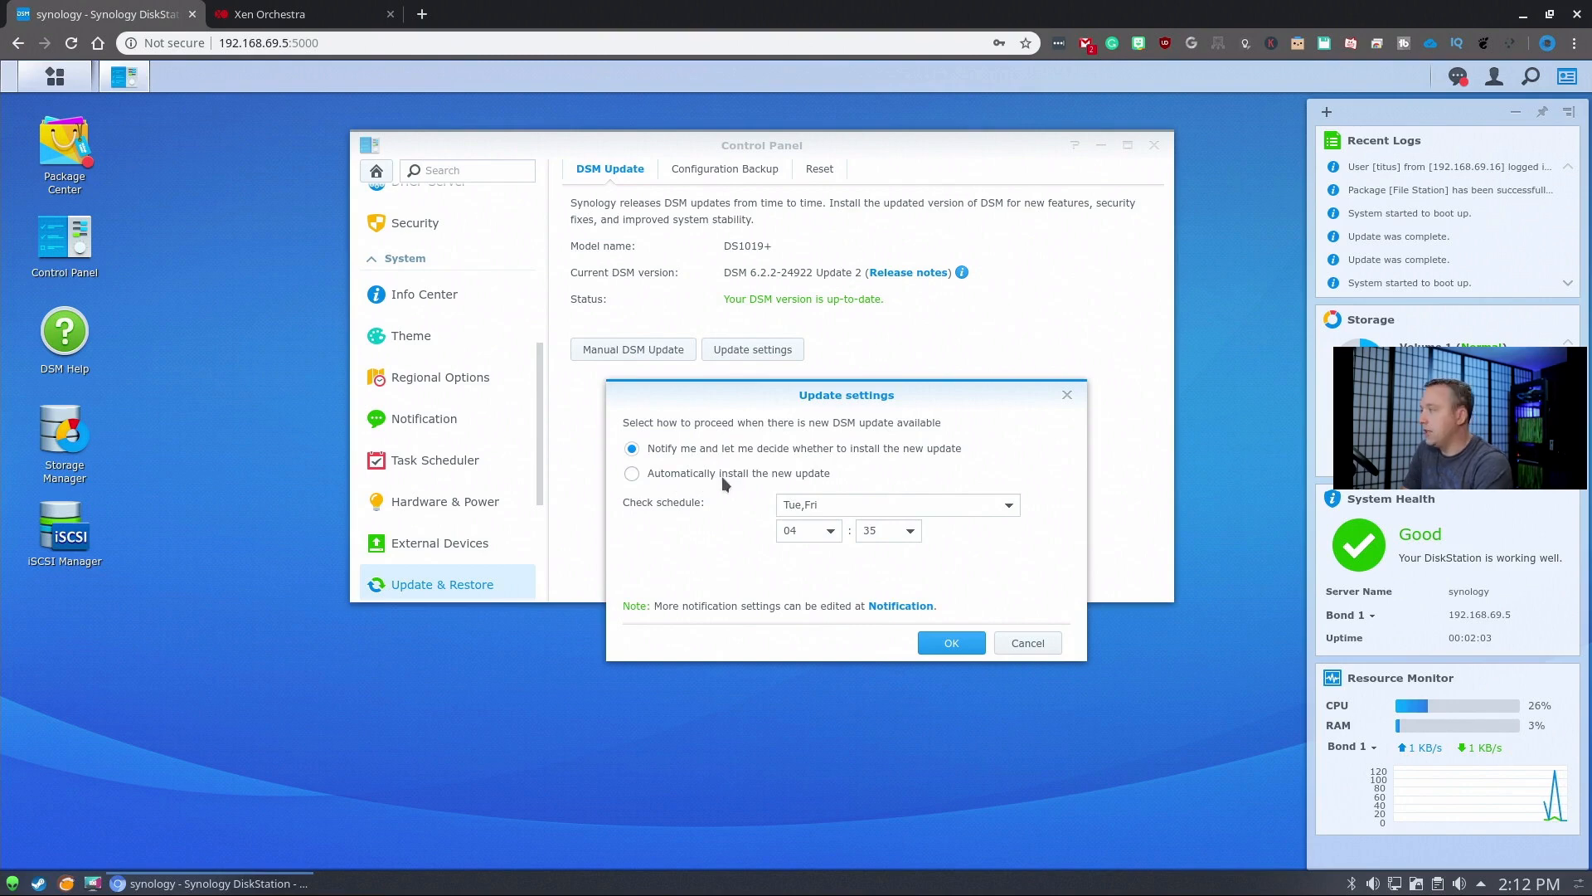
{"action": "left_click", "coordinate": [904, 506]}
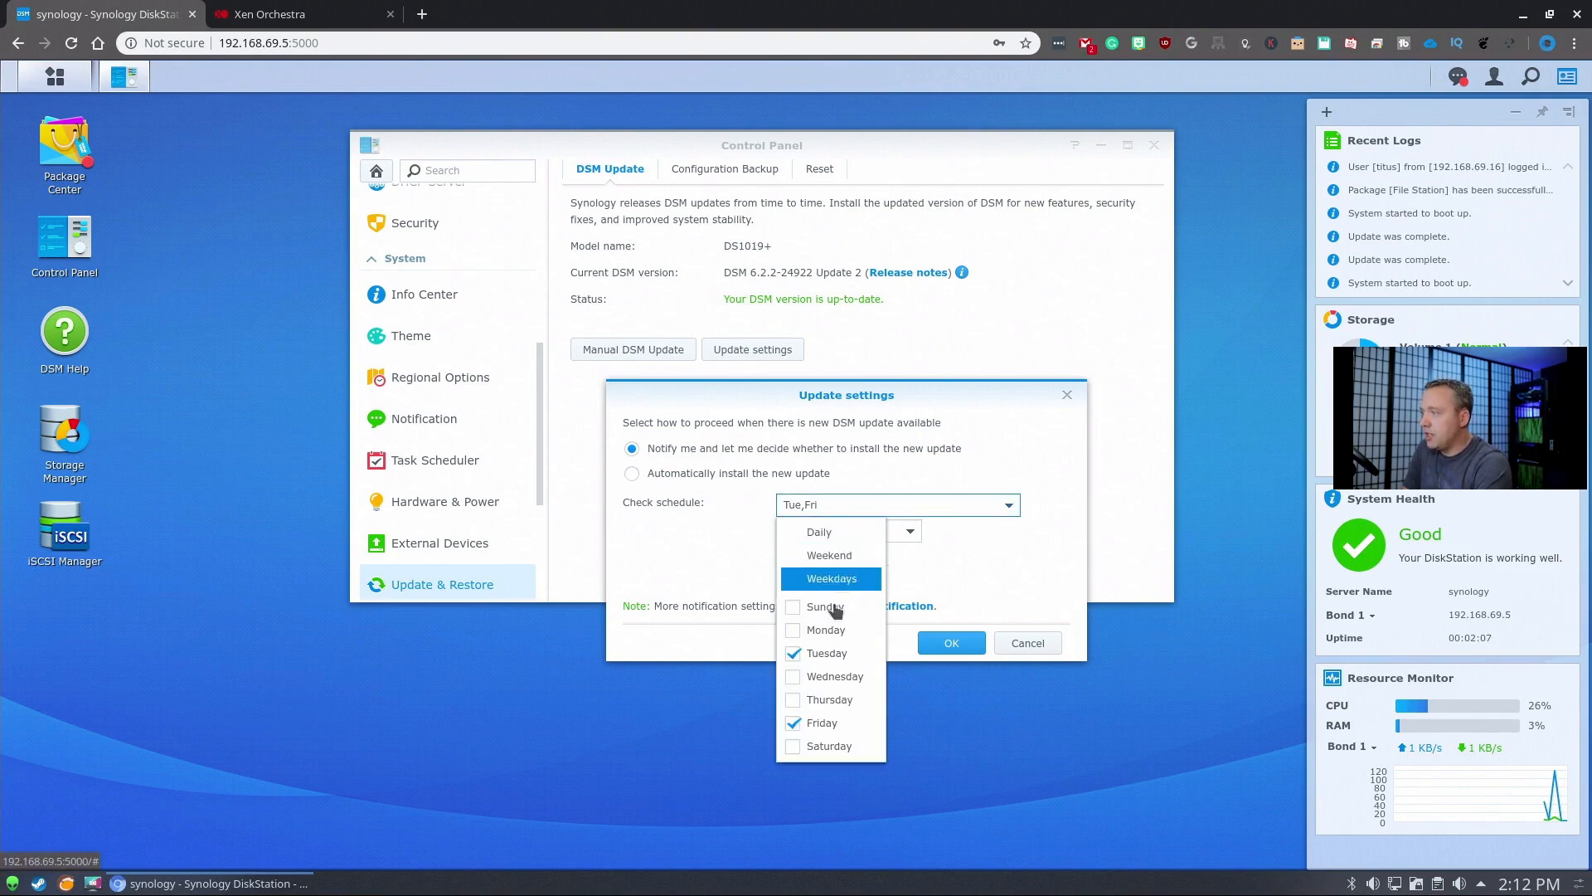
{"action": "left_click", "coordinate": [821, 653]}
{"action": "left_click", "coordinate": [793, 724]}
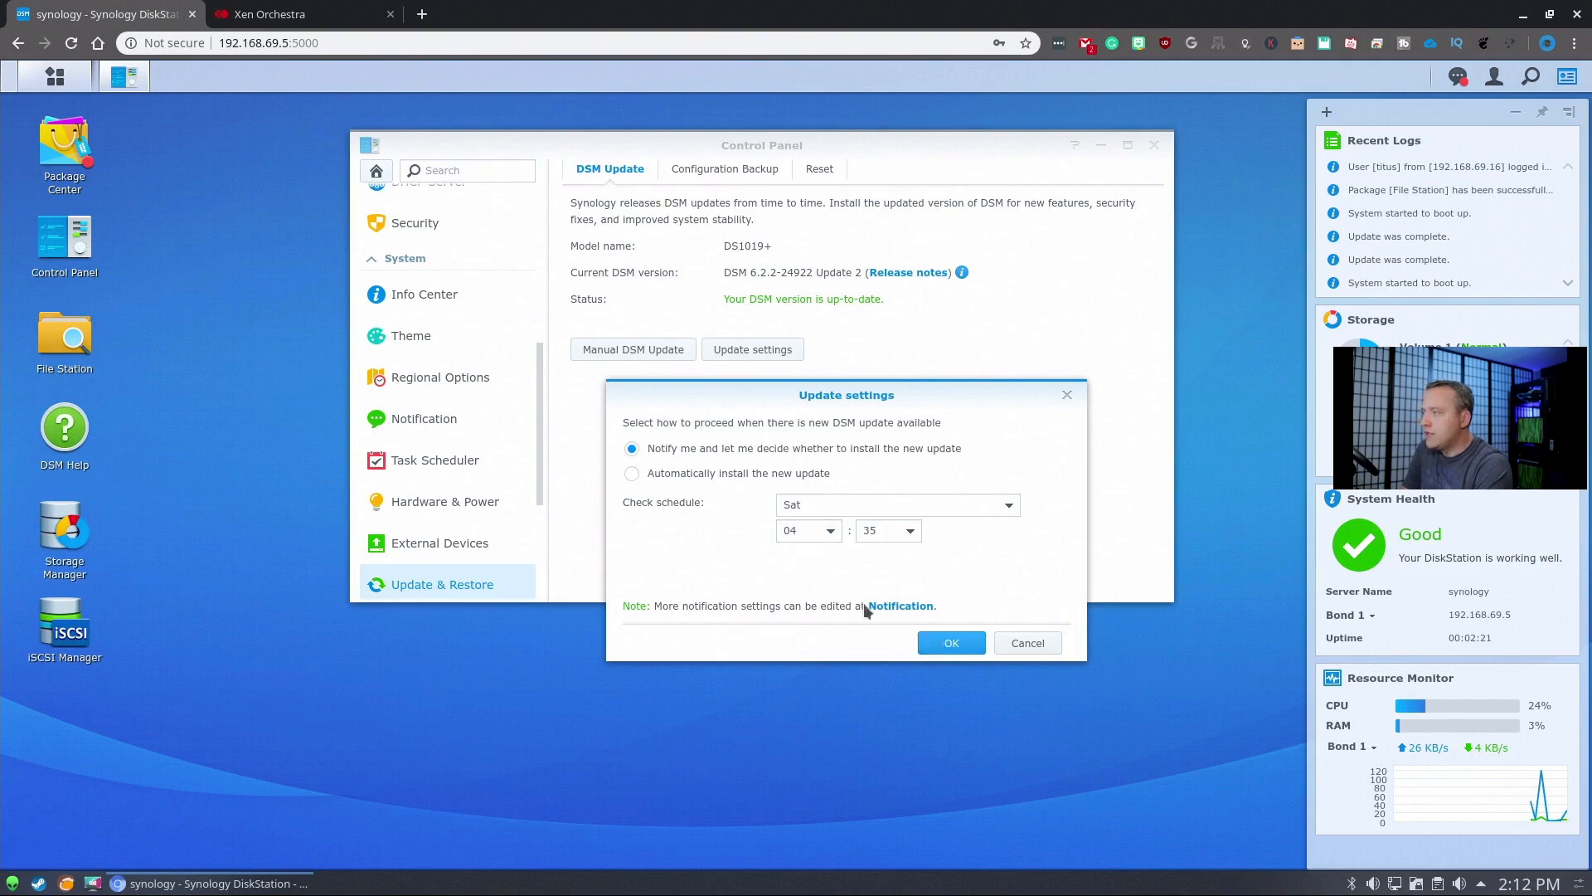
{"action": "left_click", "coordinate": [951, 644]}
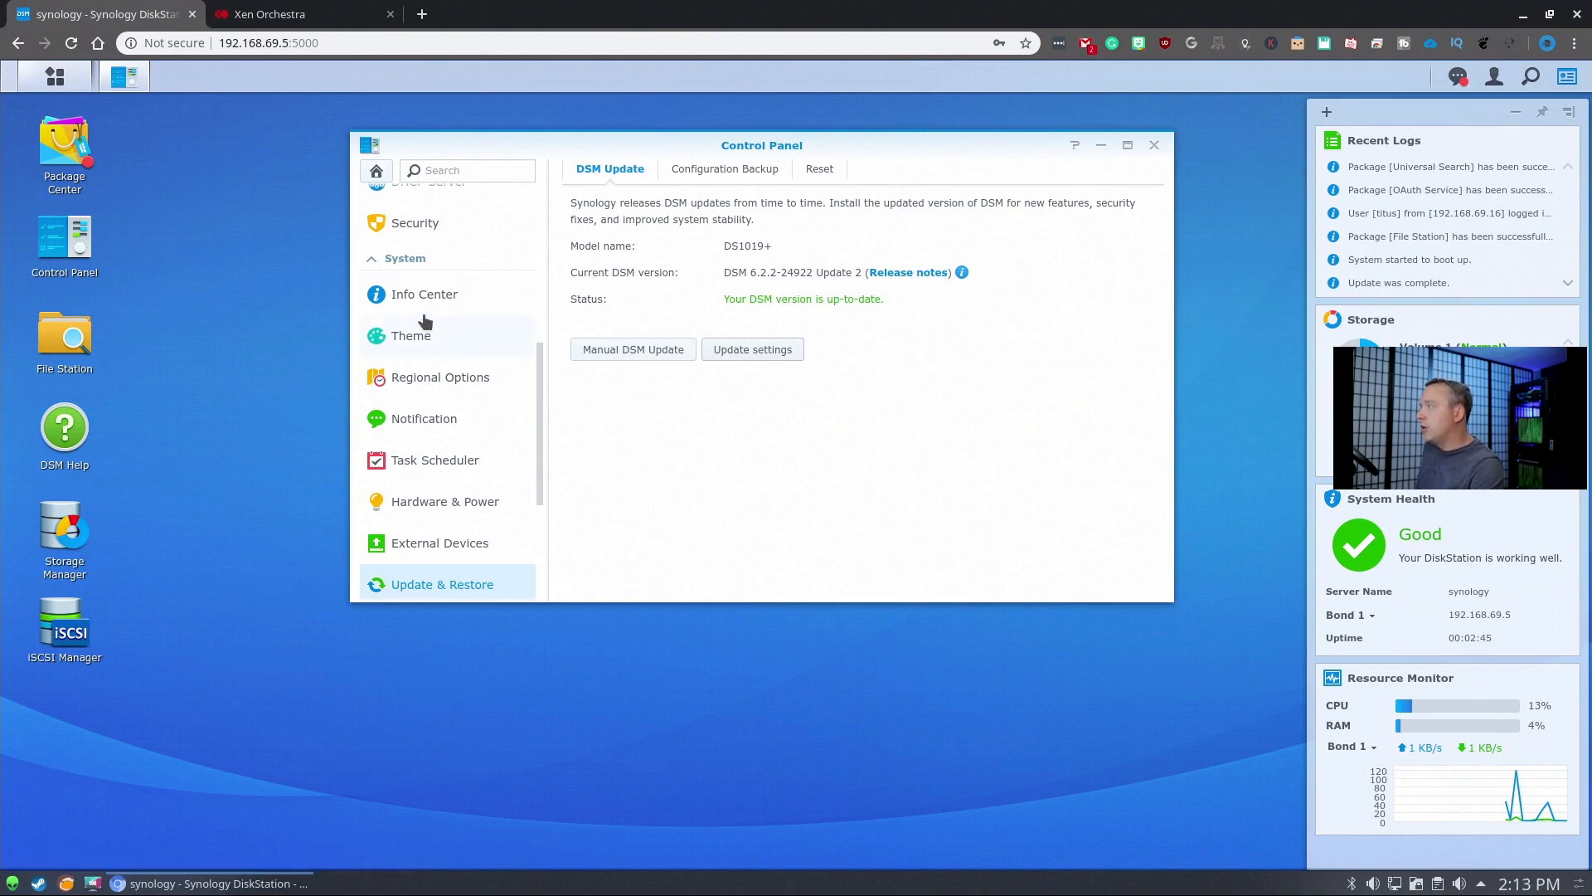
Step: Set the DSM theme to Dark, save it and refresh the webpage to apply it
{"action": "left_click", "coordinate": [411, 332]}
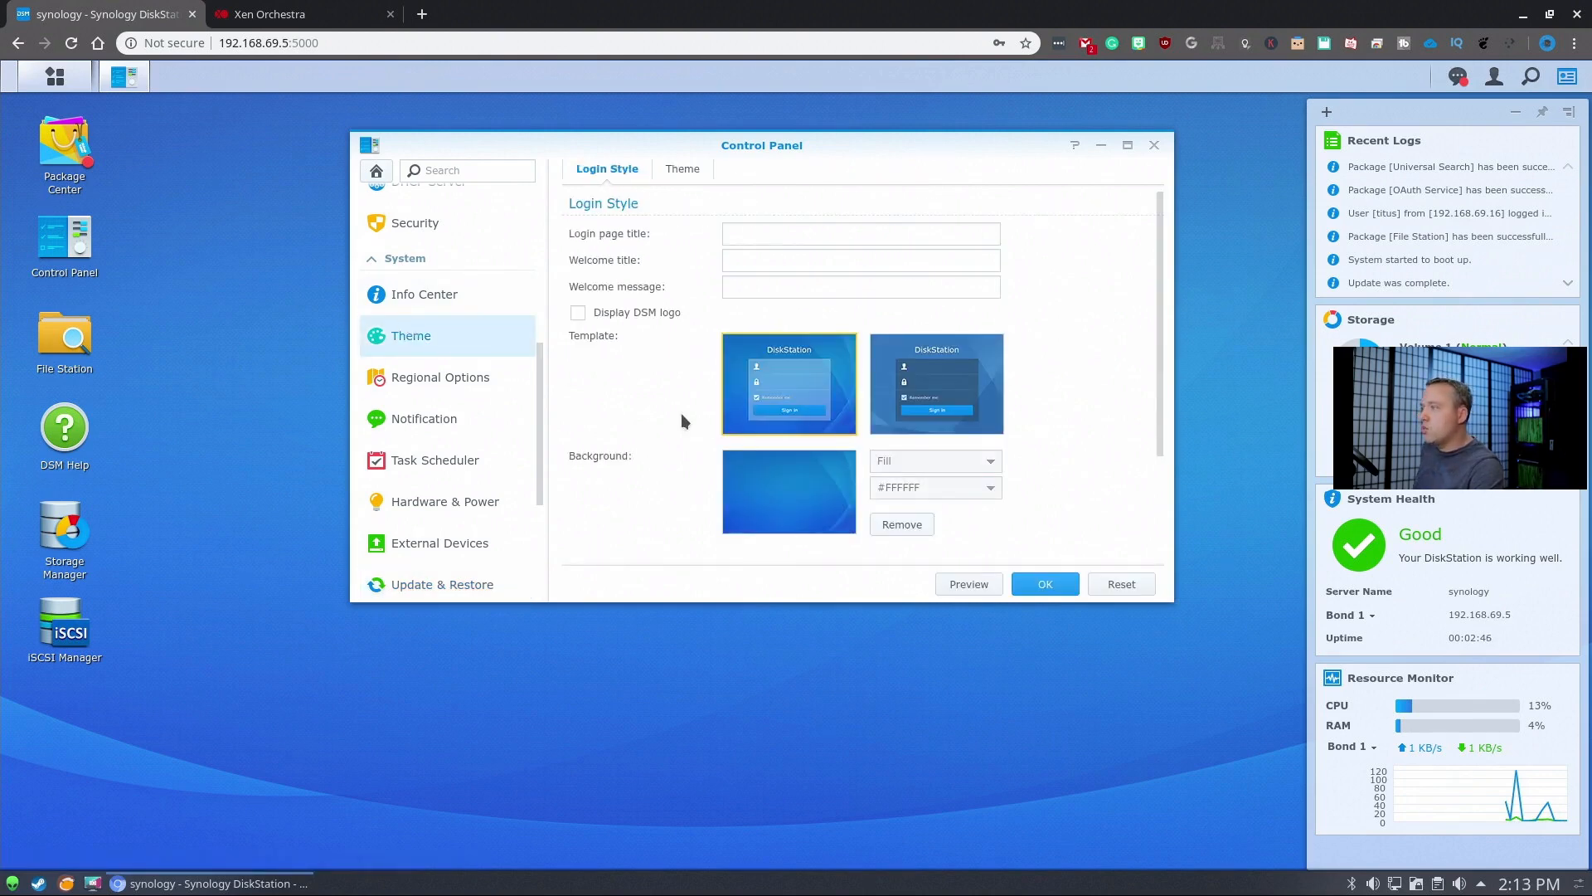
{"action": "left_click", "coordinate": [685, 171]}
{"action": "left_click", "coordinate": [844, 204]}
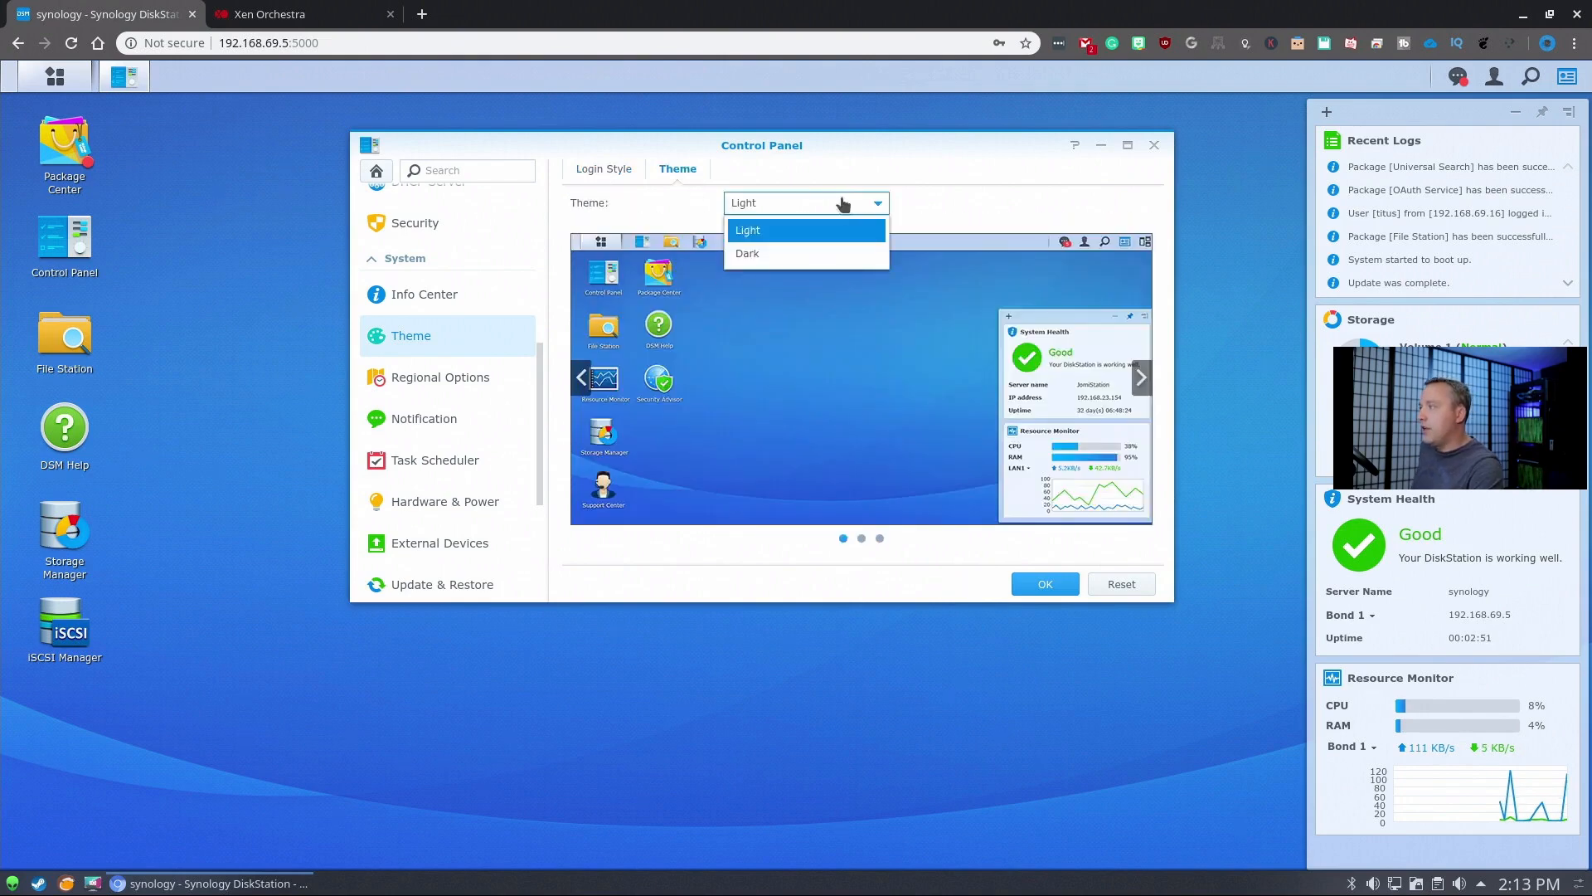
{"action": "left_click", "coordinate": [751, 253]}
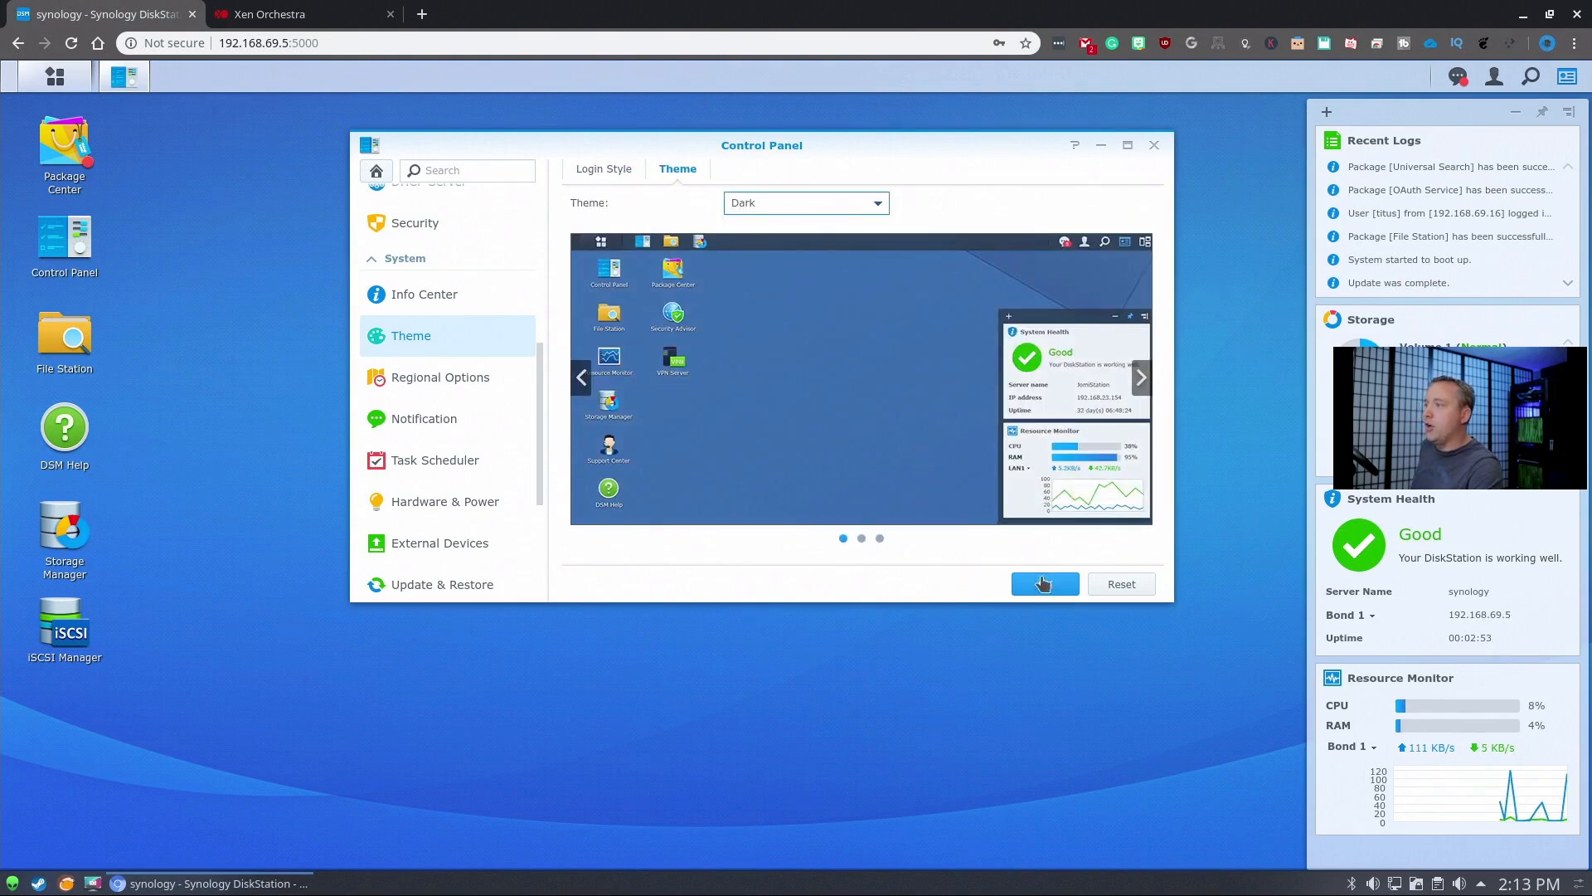
{"action": "left_click", "coordinate": [1043, 583]}
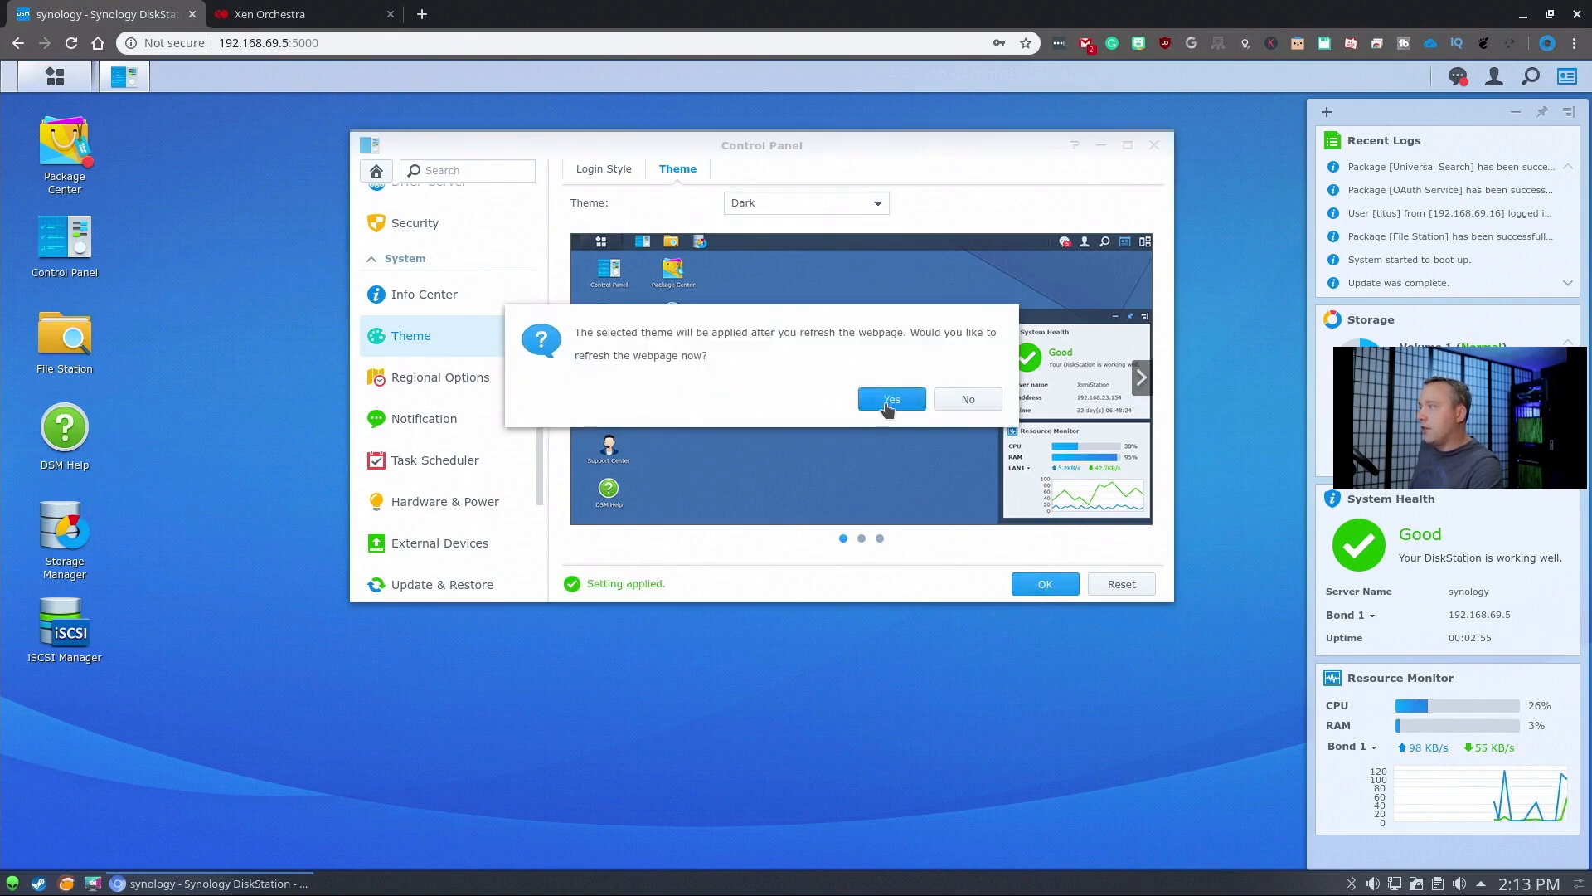
{"action": "left_click", "coordinate": [890, 400]}
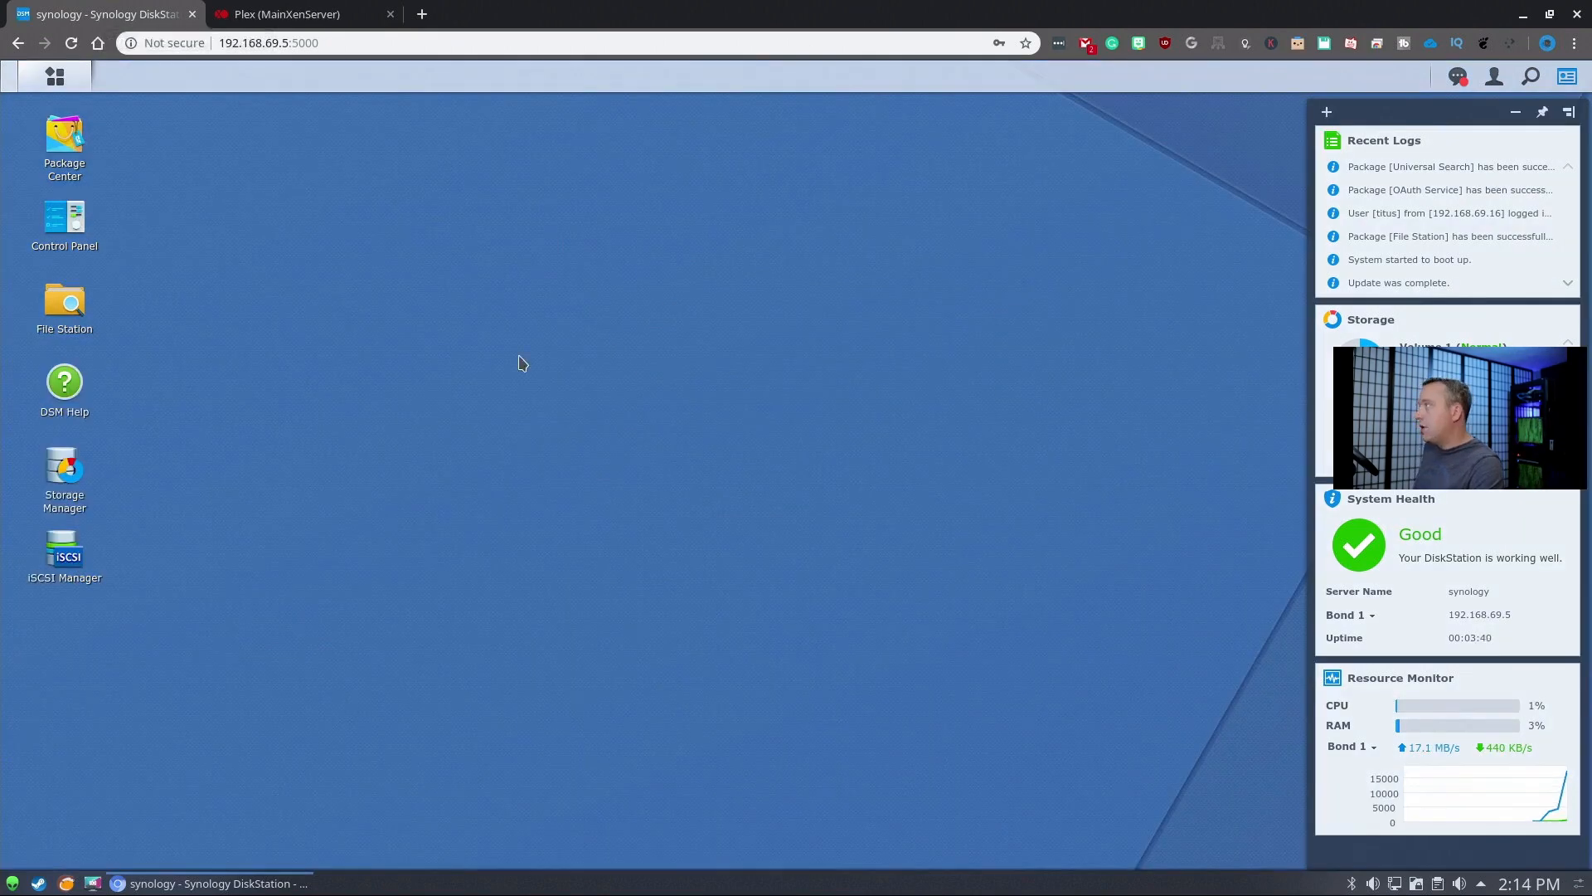